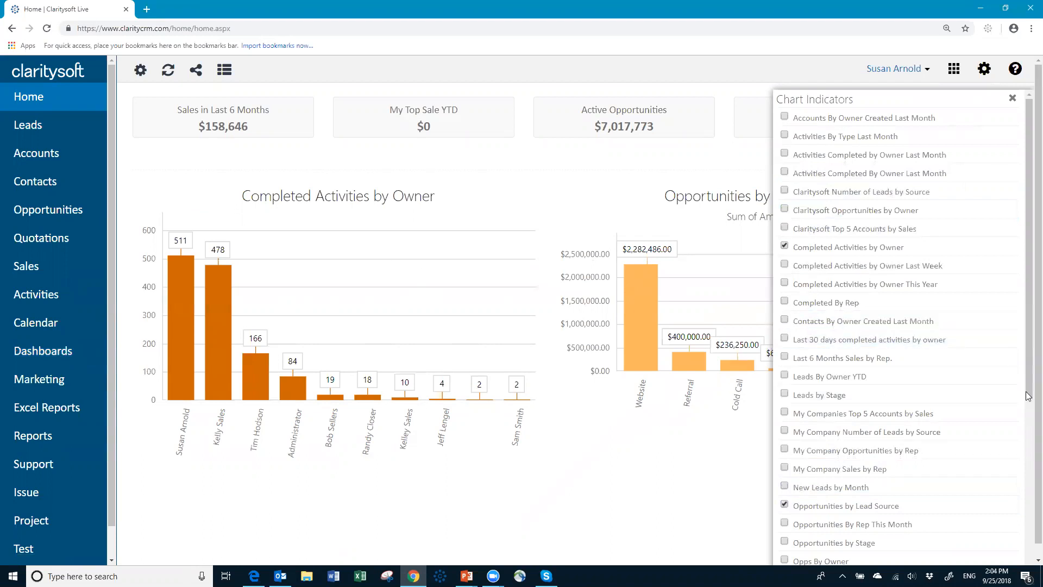
Step: Look through the full list of available chart indicators for the home page and close it
left_click_drag(1028, 393, 1028, 554)
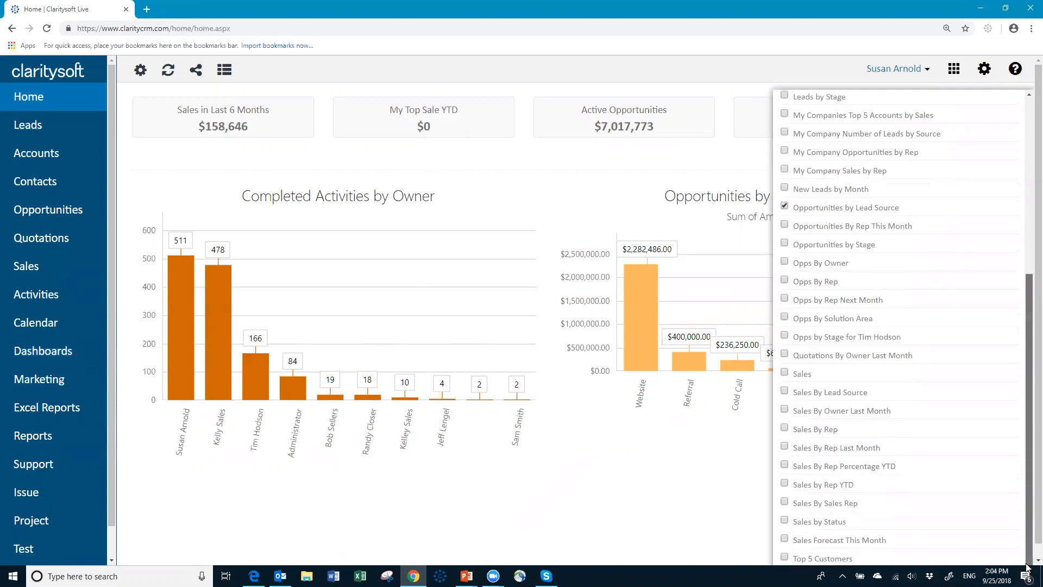
scroll(999, 347, "up", 5)
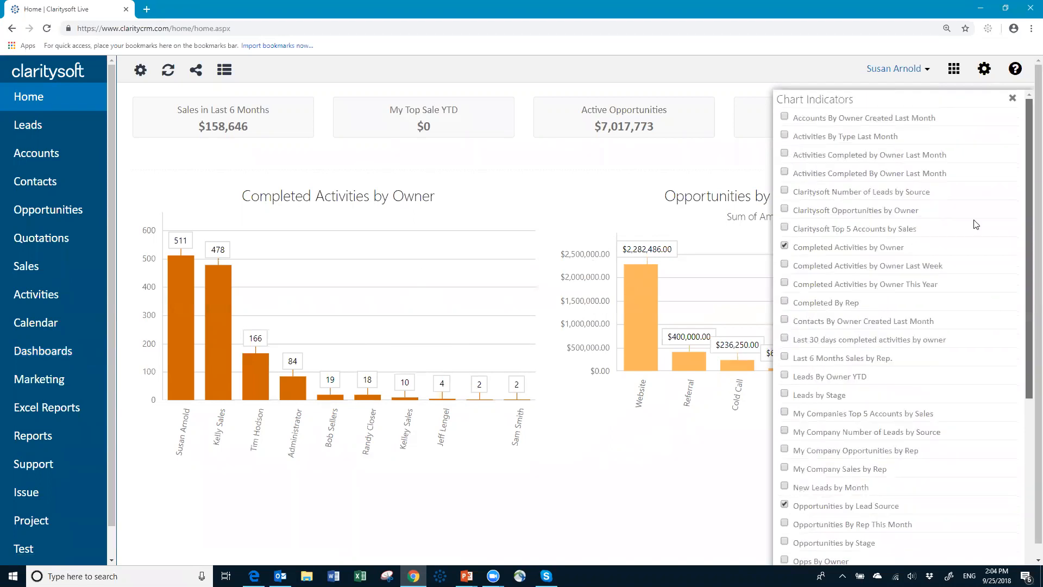
left_click(1013, 98)
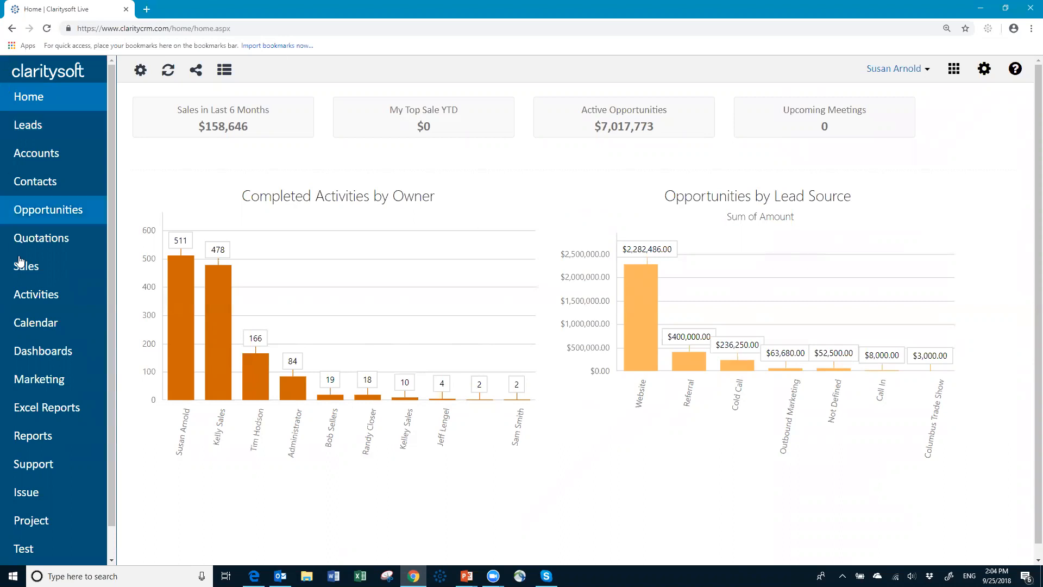
Step: Open the dashboards page and display the Completed Activities by Owner chart on it through its chart settings
left_click(54, 356)
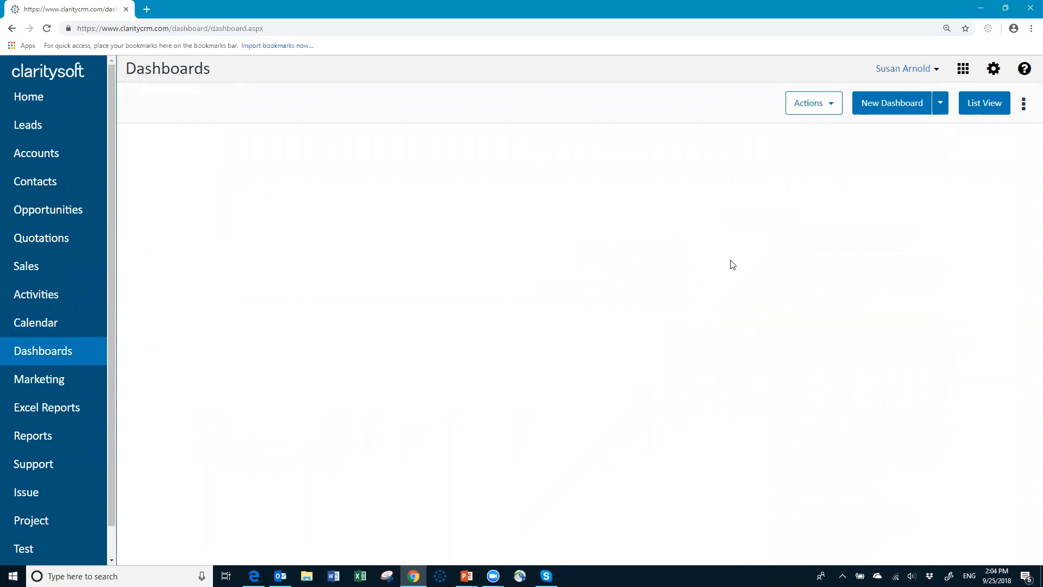
left_click(1024, 108)
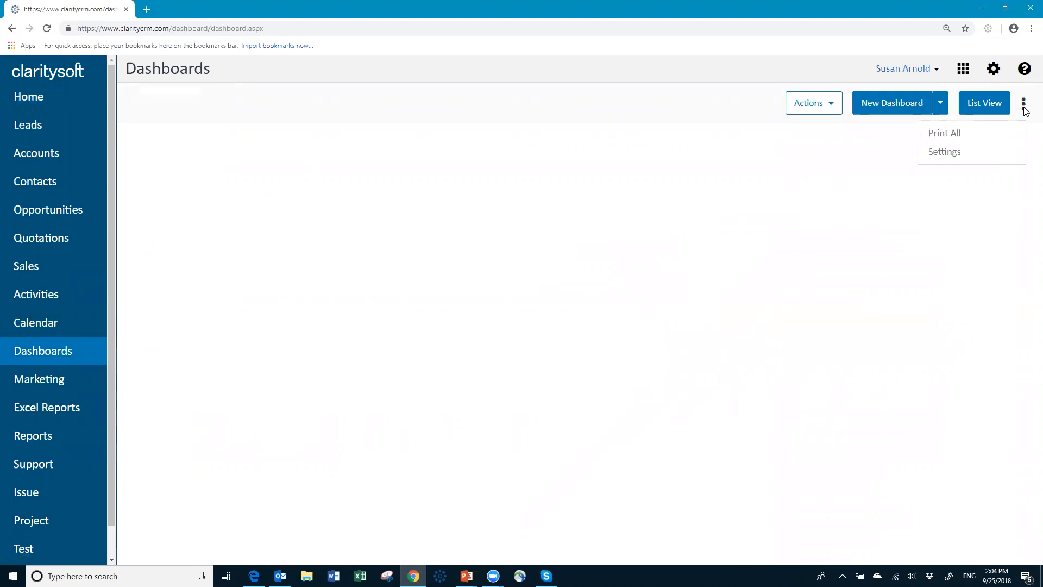
left_click(954, 158)
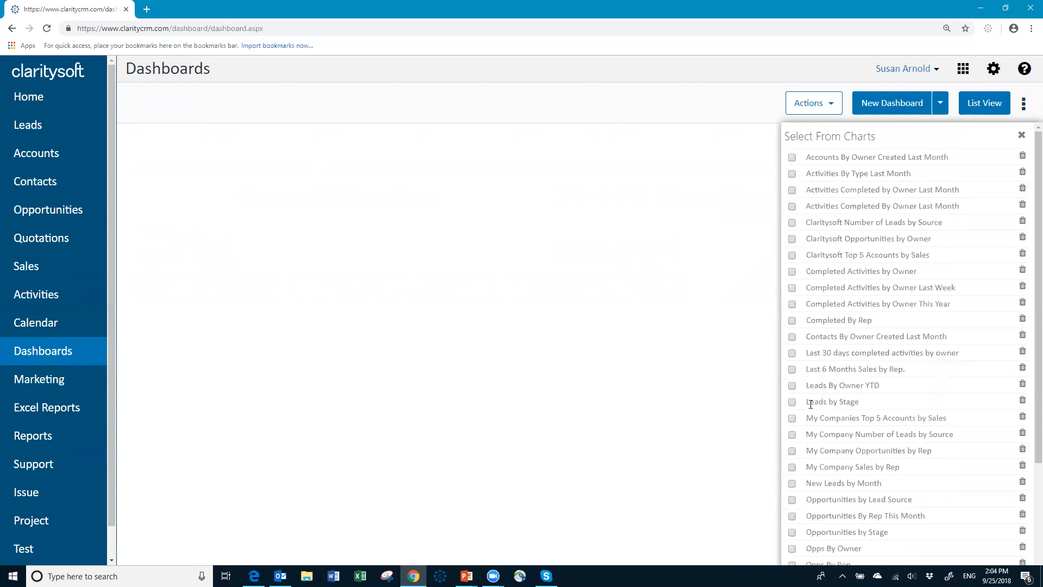
left_click(815, 273)
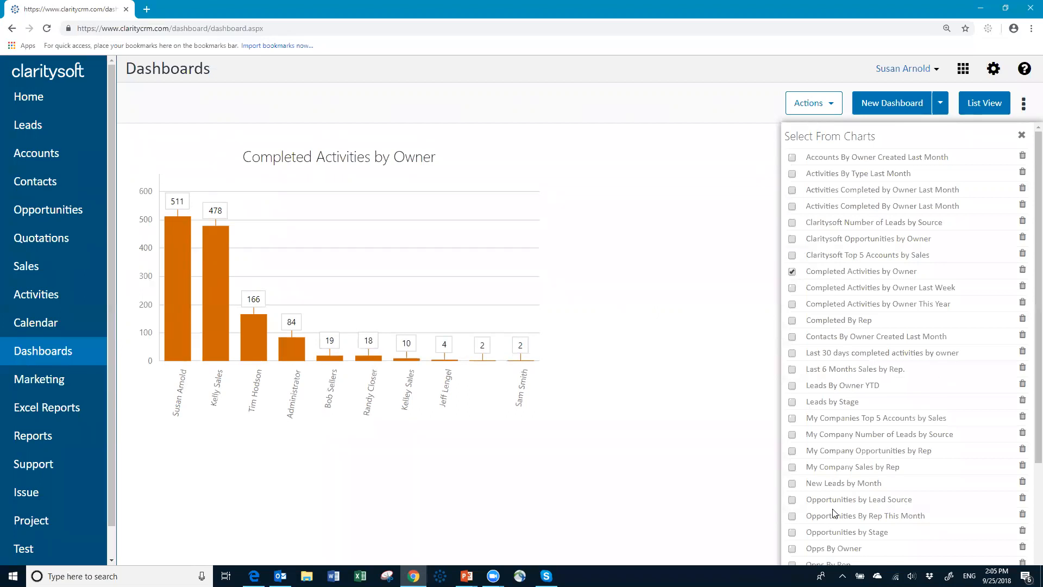
left_click(1022, 136)
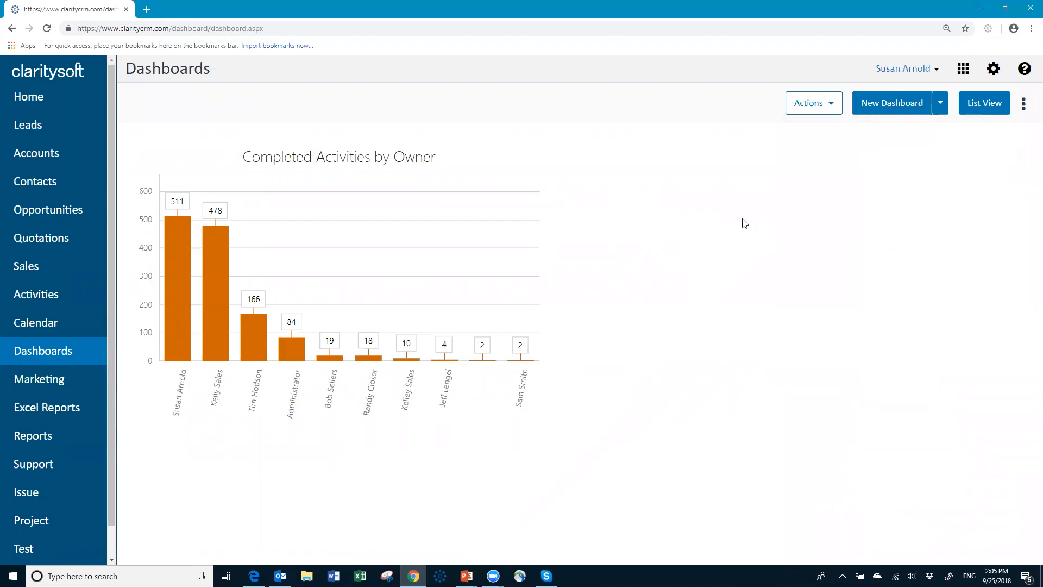
Step: Start a new dashboard chart with Sales as its data source
left_click(890, 102)
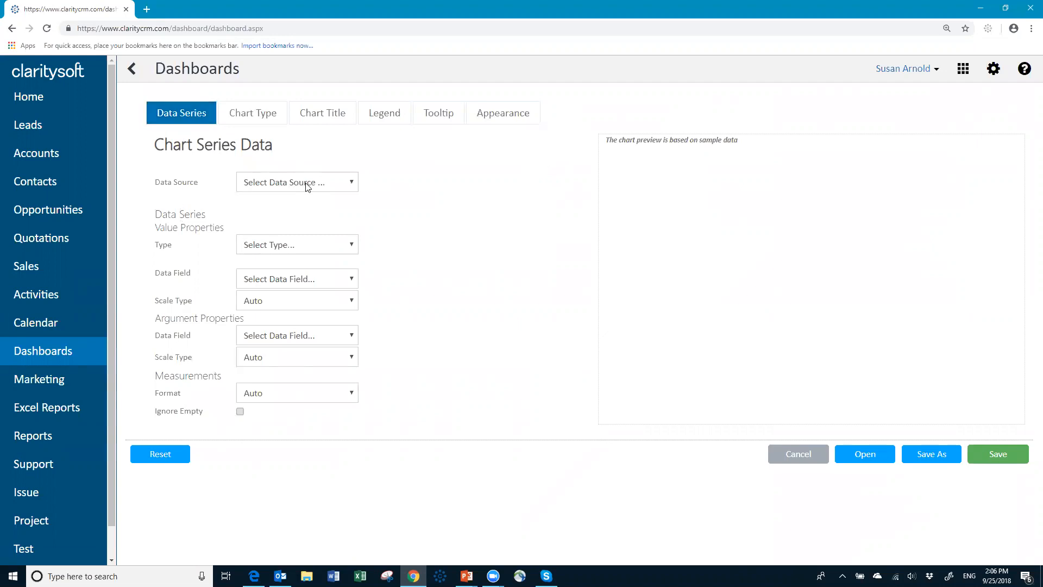
left_click(352, 185)
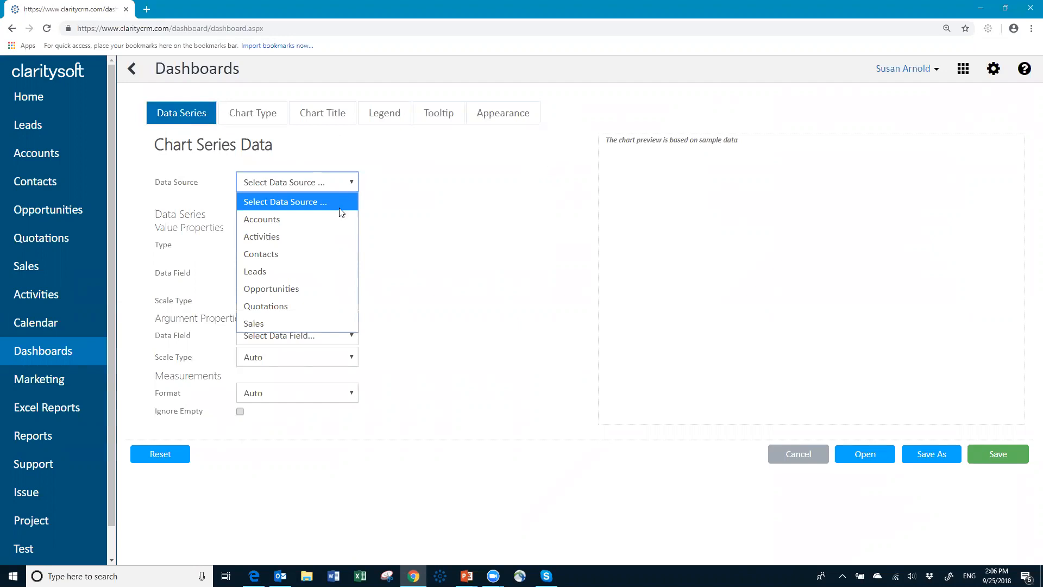
left_click(313, 323)
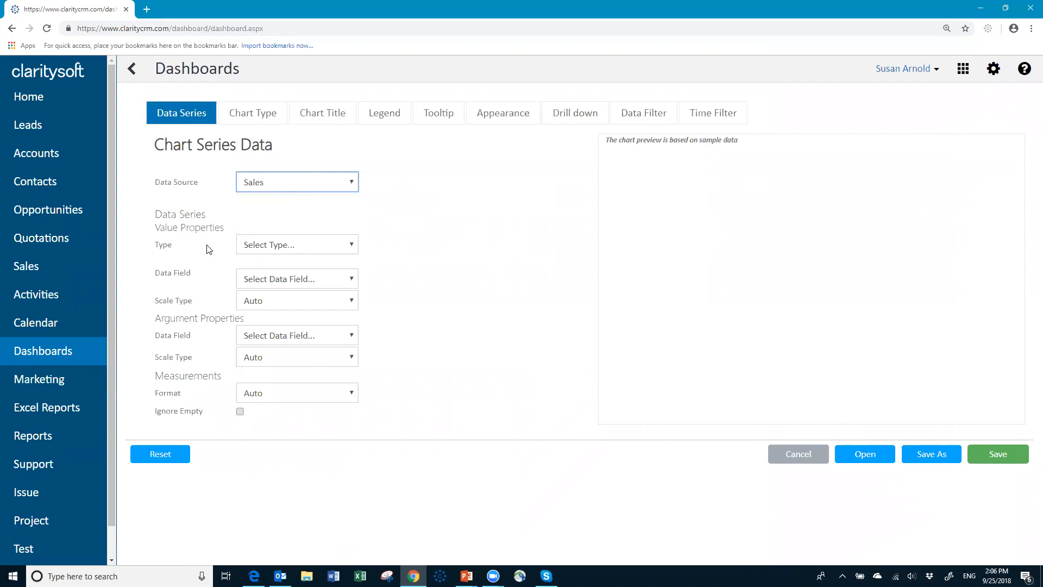
Step: Set the chart's value properties to the Function type, Sum of SubTotal, with the Currency scale type
left_click(354, 246)
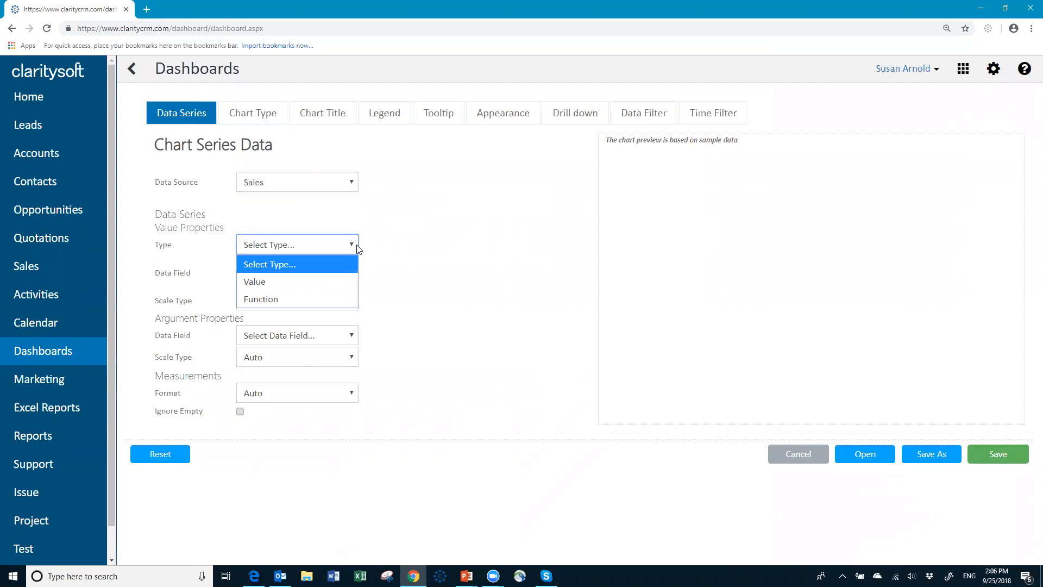
left_click(284, 298)
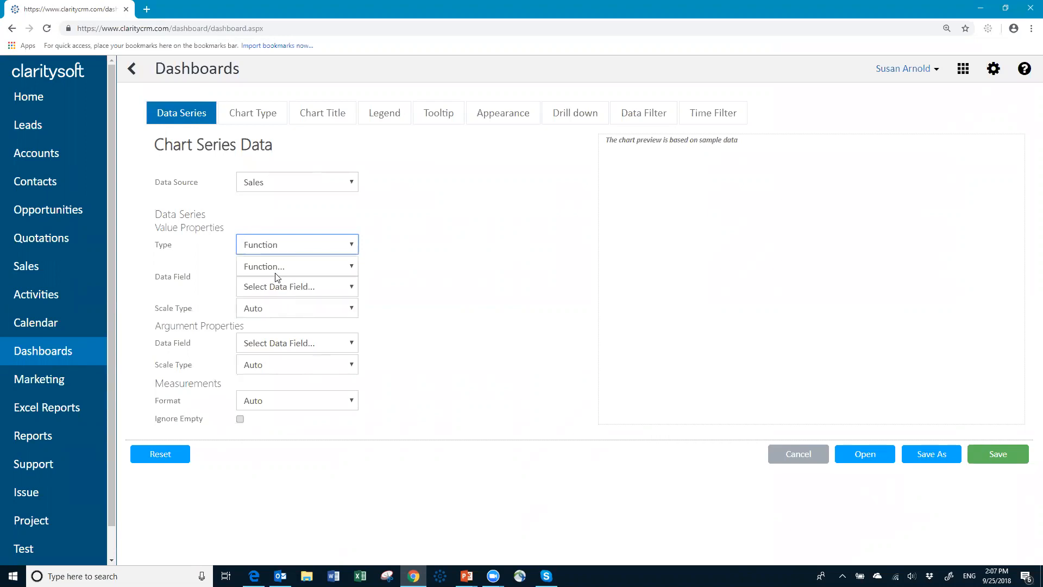
left_click(352, 267)
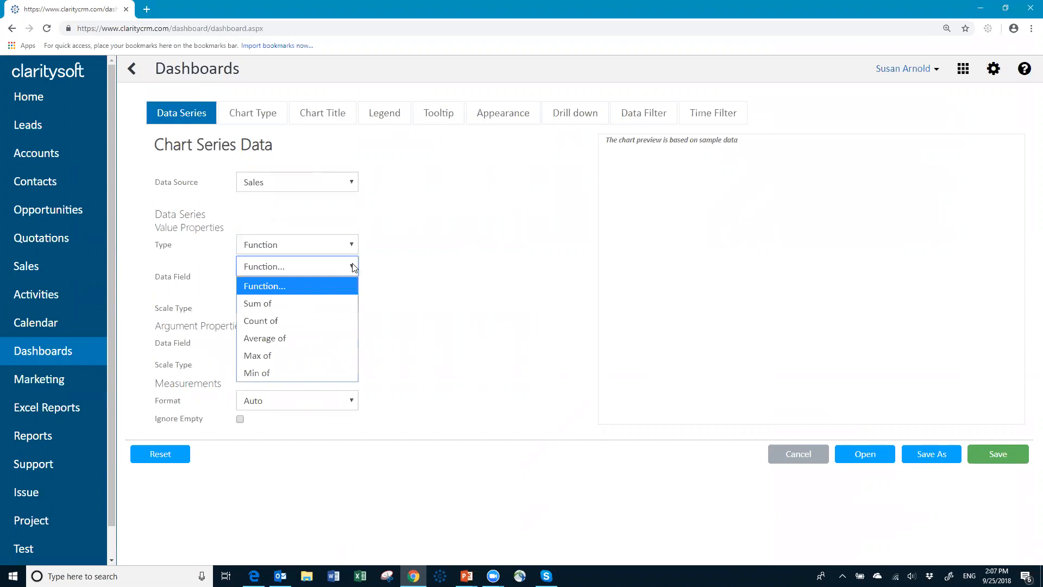
left_click(308, 303)
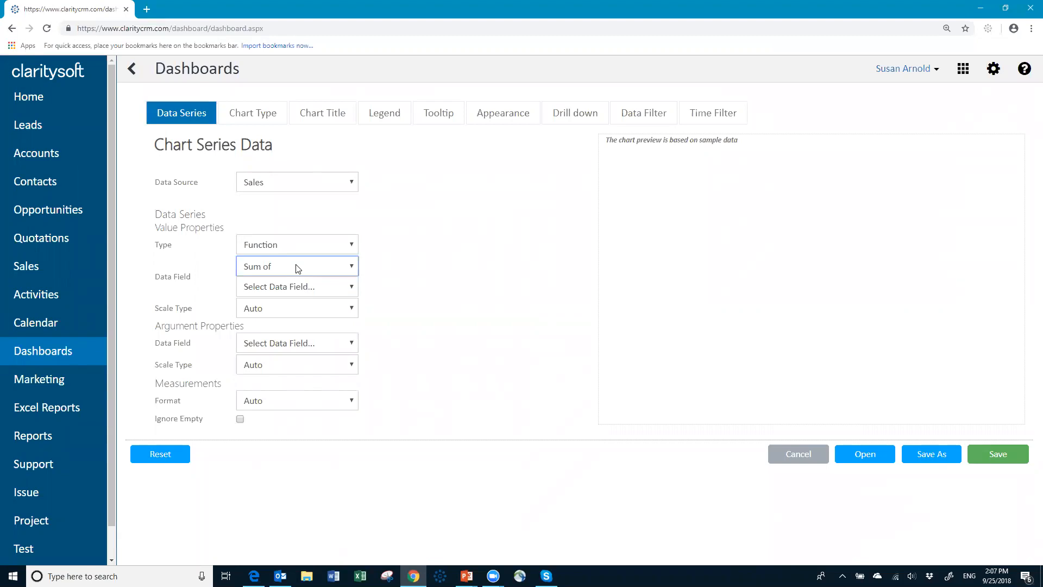
left_click(352, 287)
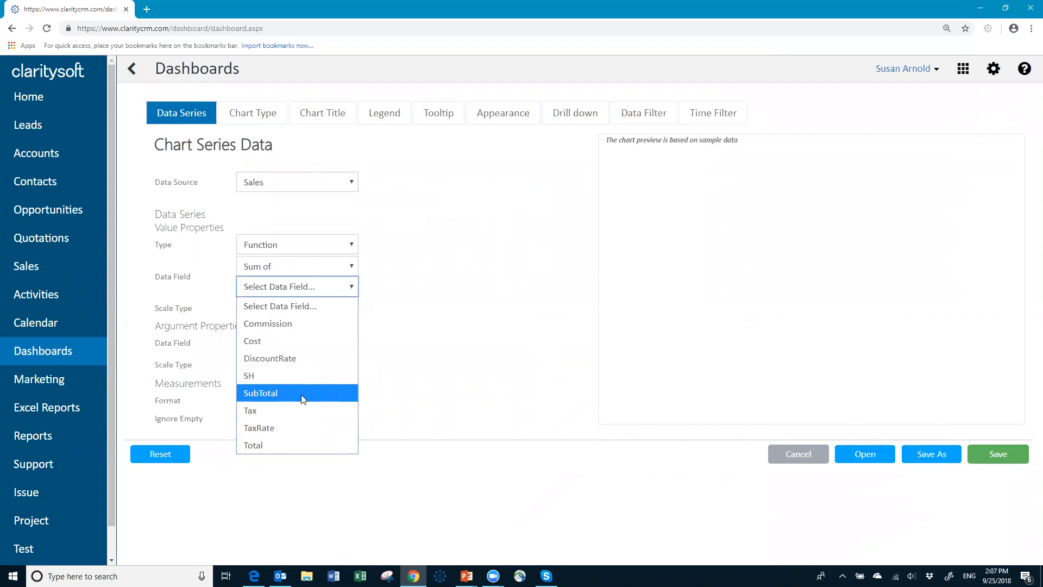
left_click(268, 392)
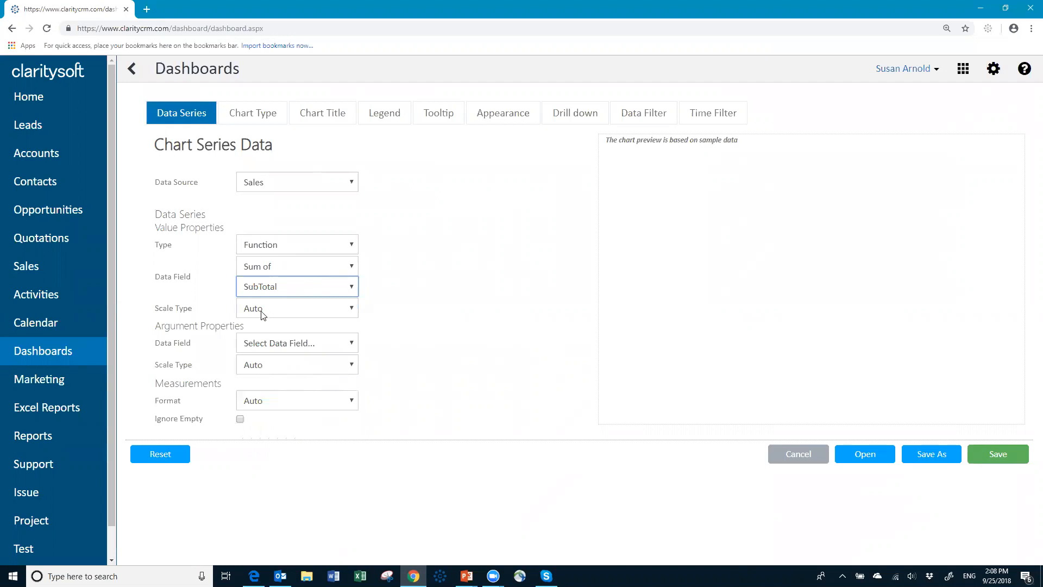
left_click(354, 310)
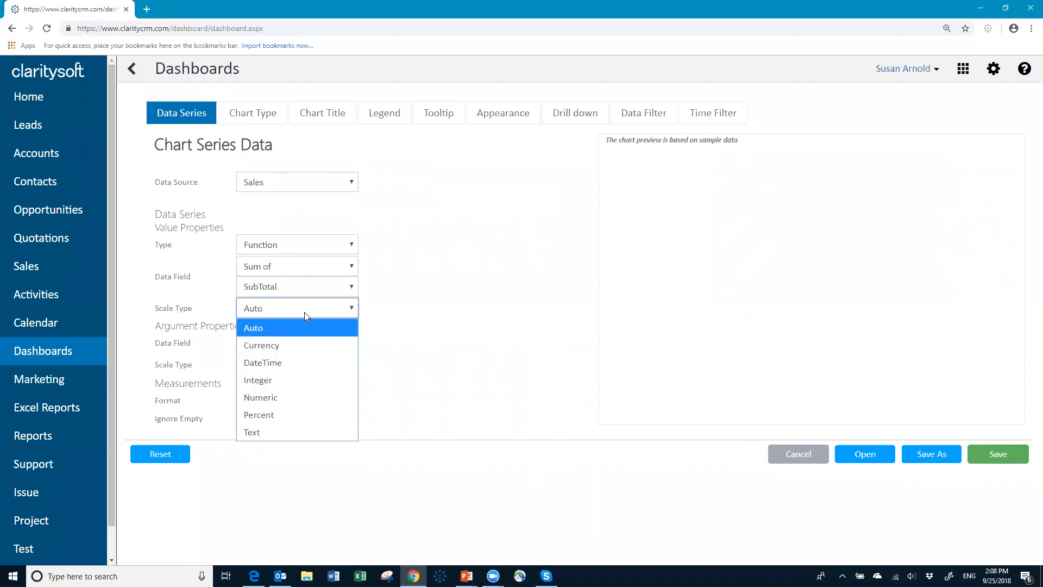
left_click(298, 344)
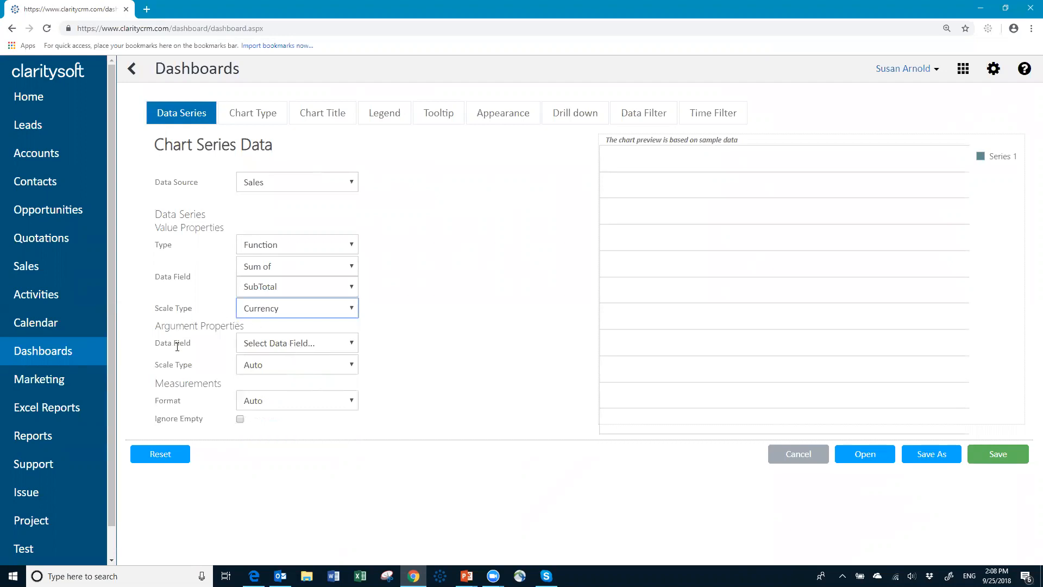
Step: Set the argument data field to SaleRep, keeping Auto as its scale type
left_click(356, 345)
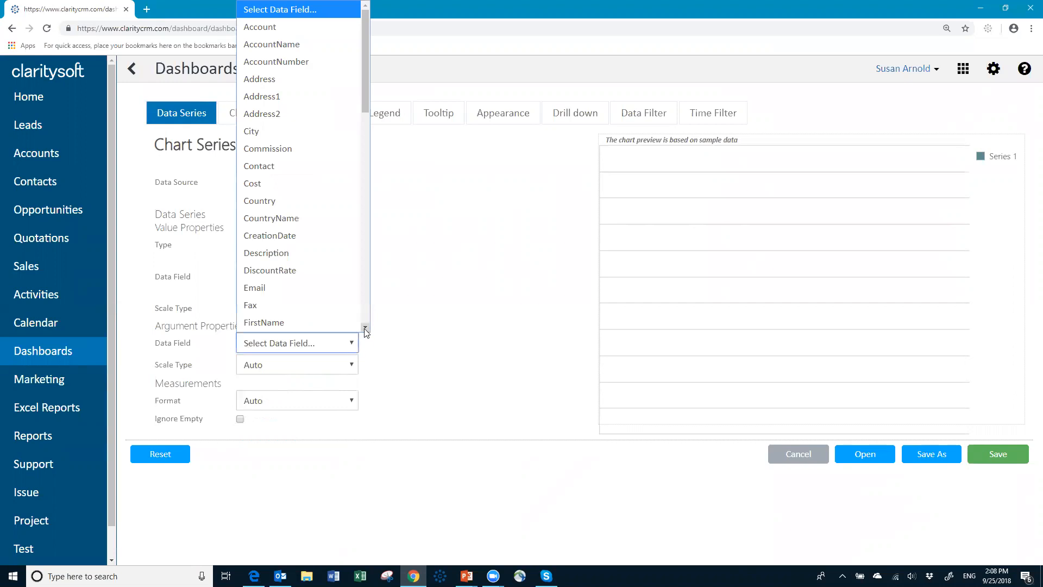
scroll(365, 332, "down", 4)
scroll(365, 329, "down", 3)
scroll(364, 328, "down", 3)
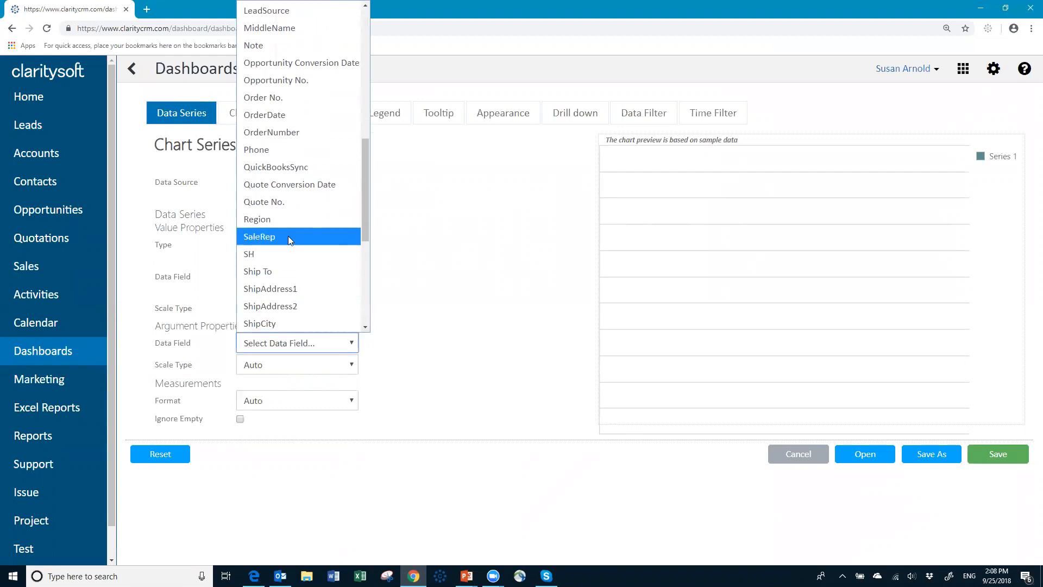
left_click(287, 236)
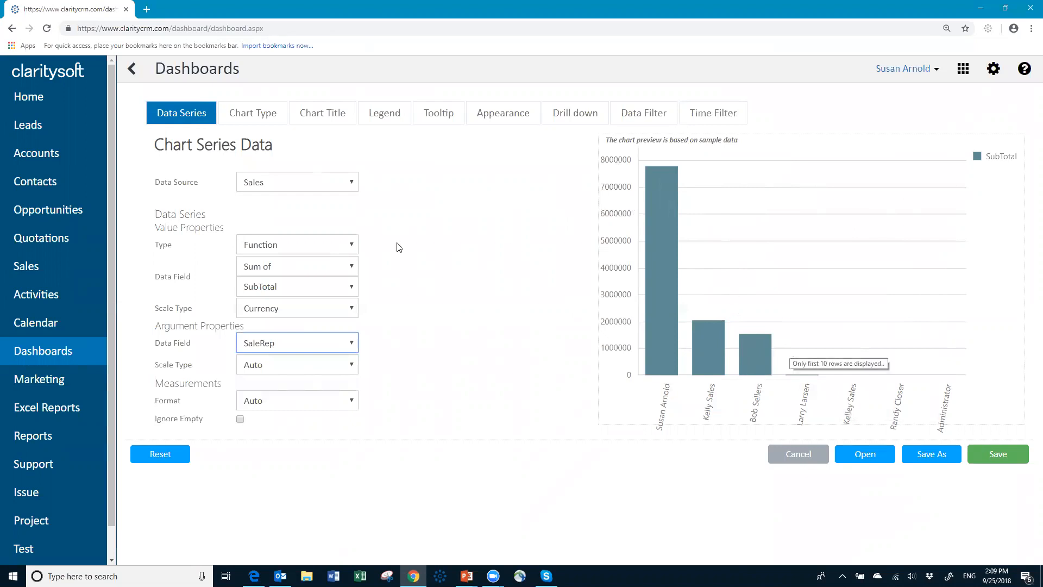
left_click(352, 365)
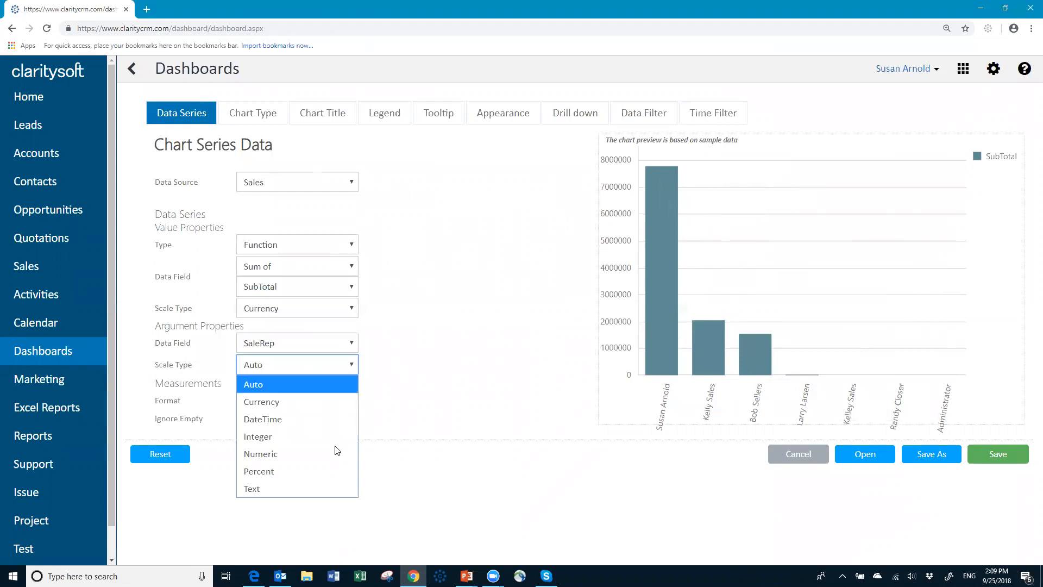
left_click(330, 364)
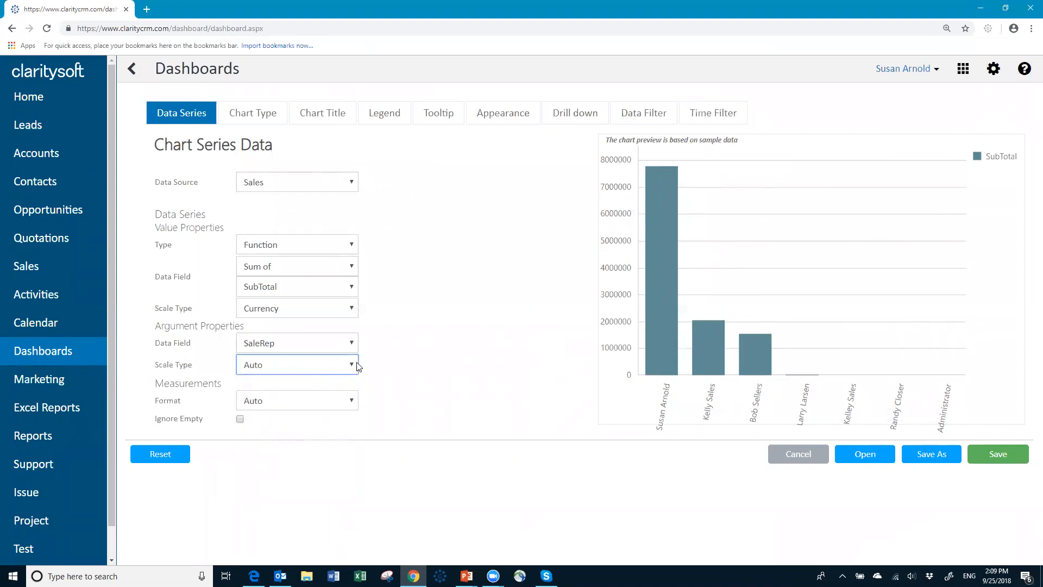
left_click(352, 365)
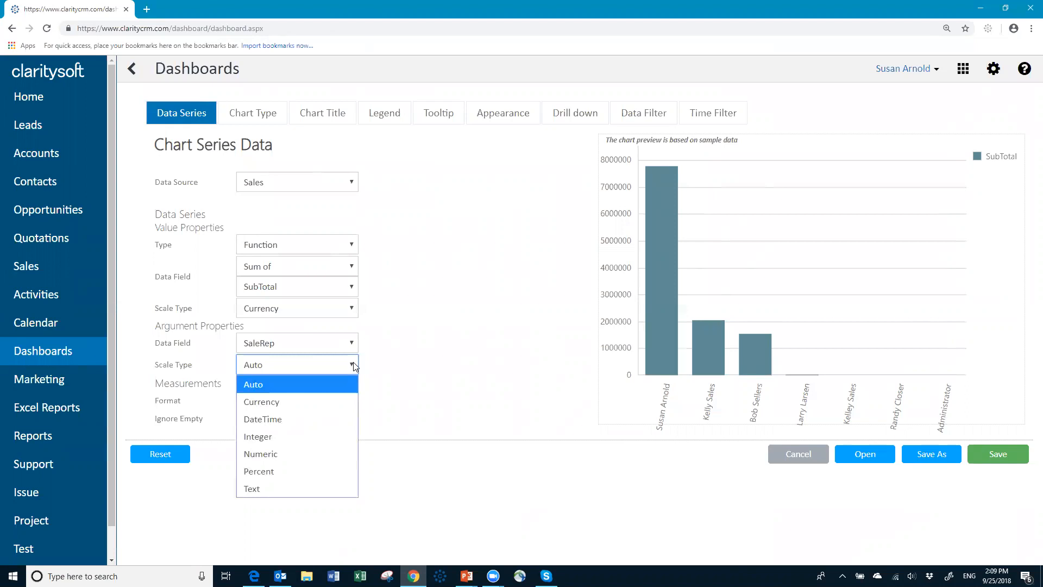
left_click(321, 367)
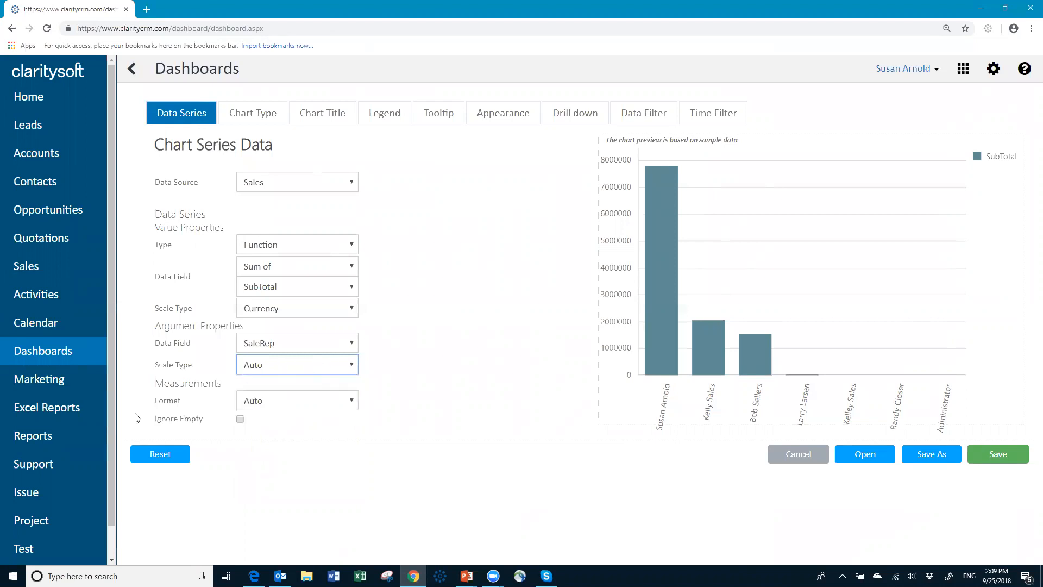
Step: Try M - Millions as the measurement format and switch it back to Auto
left_click(352, 401)
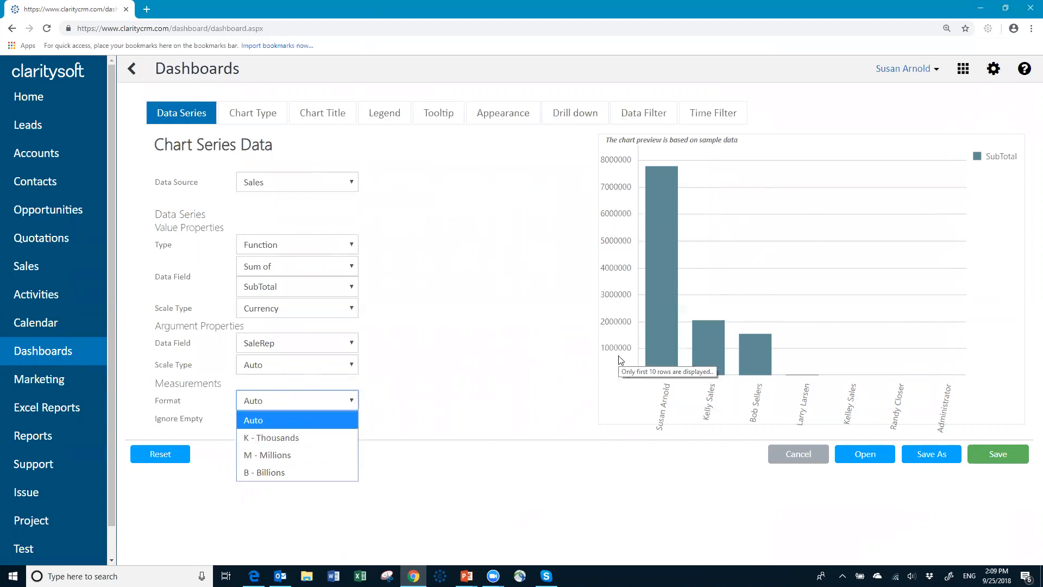
left_click(289, 454)
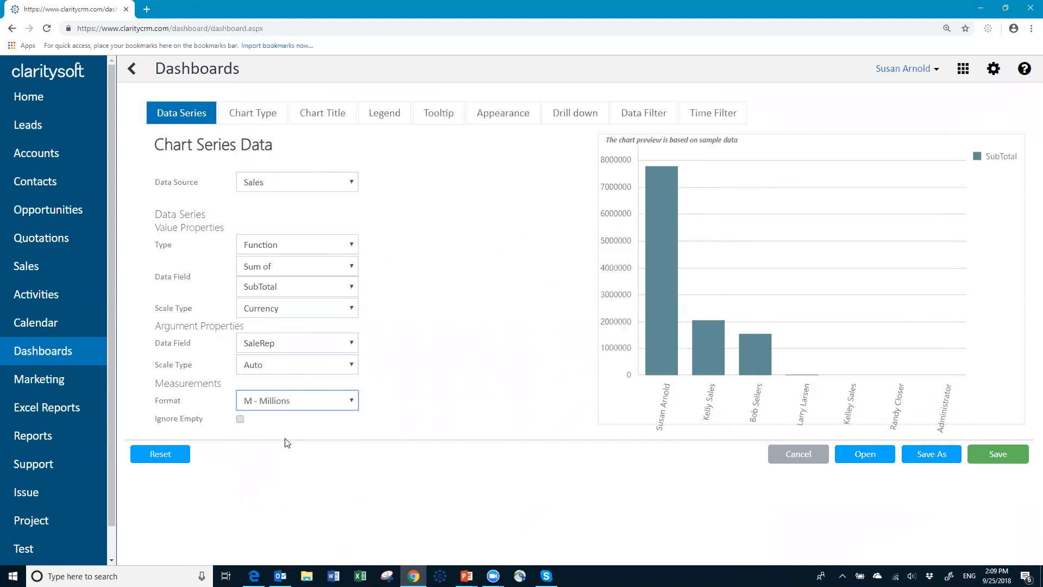
left_click(352, 401)
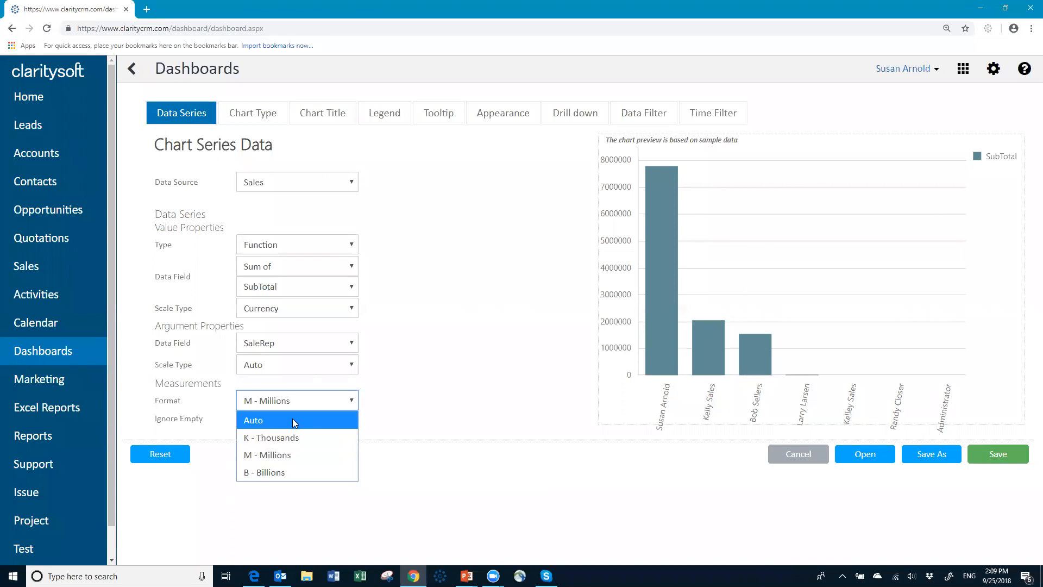
left_click(274, 420)
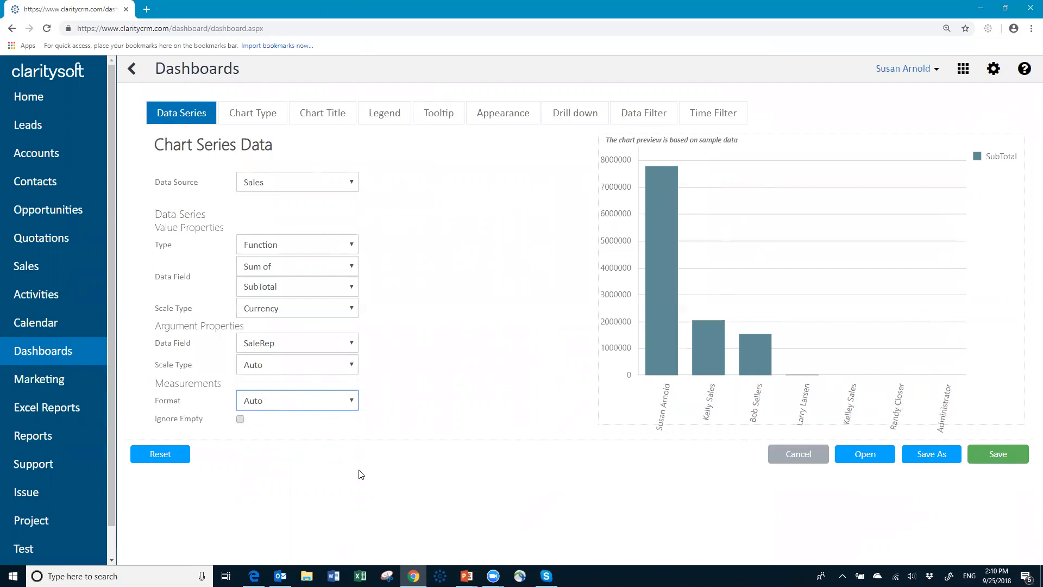
Step: Enable Ignore Empty for the measurements and try the Full Stack Area chart type before choosing Line Chart
left_click(241, 420)
left_click(253, 116)
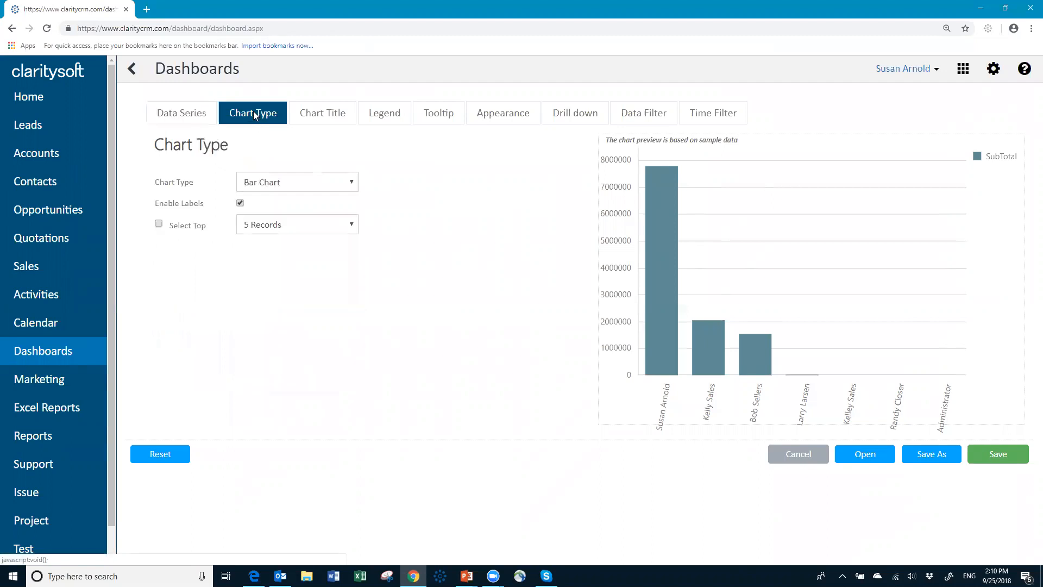
left_click(354, 183)
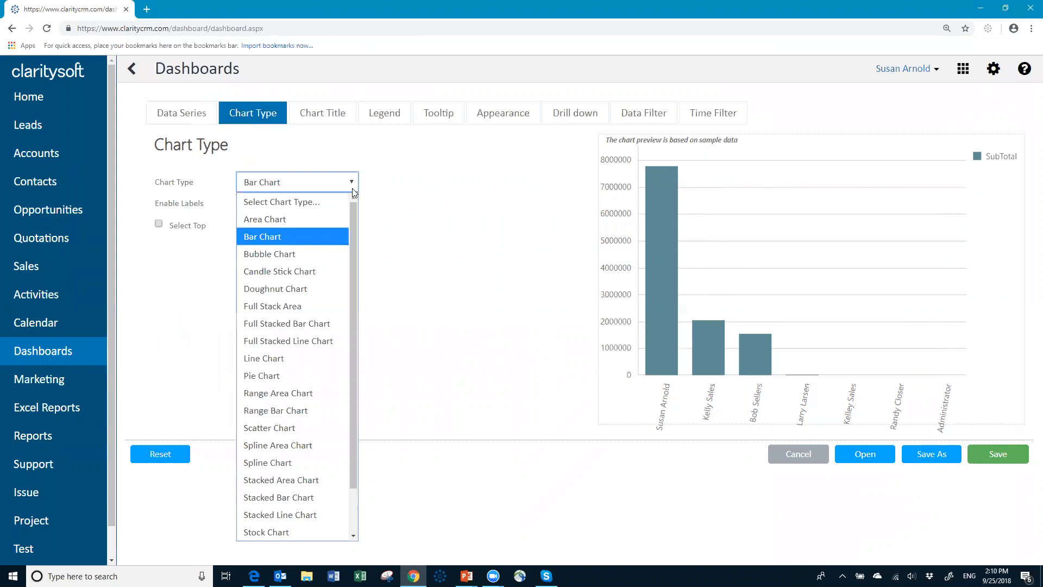
left_click(296, 306)
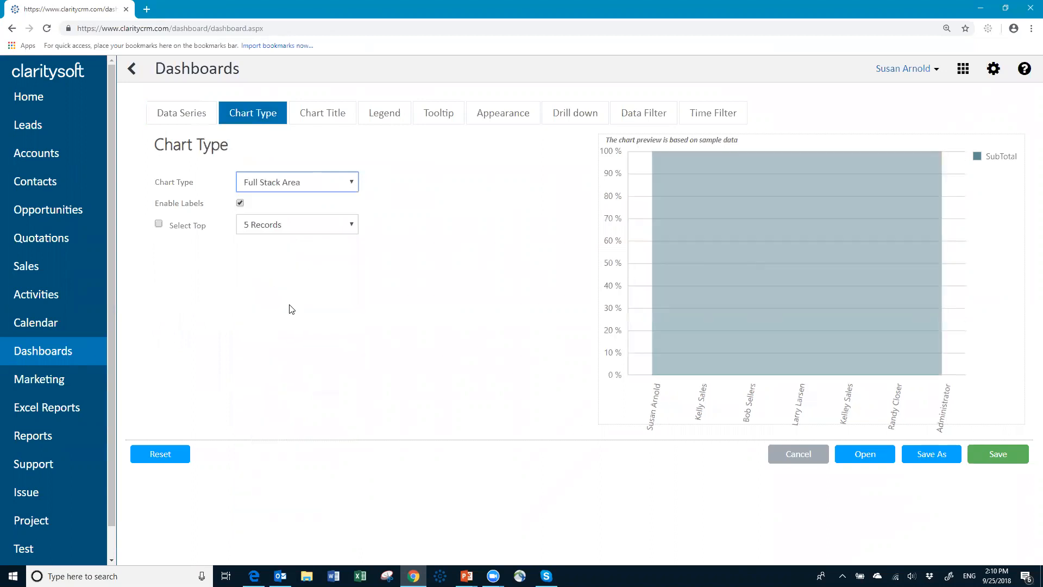
left_click(351, 183)
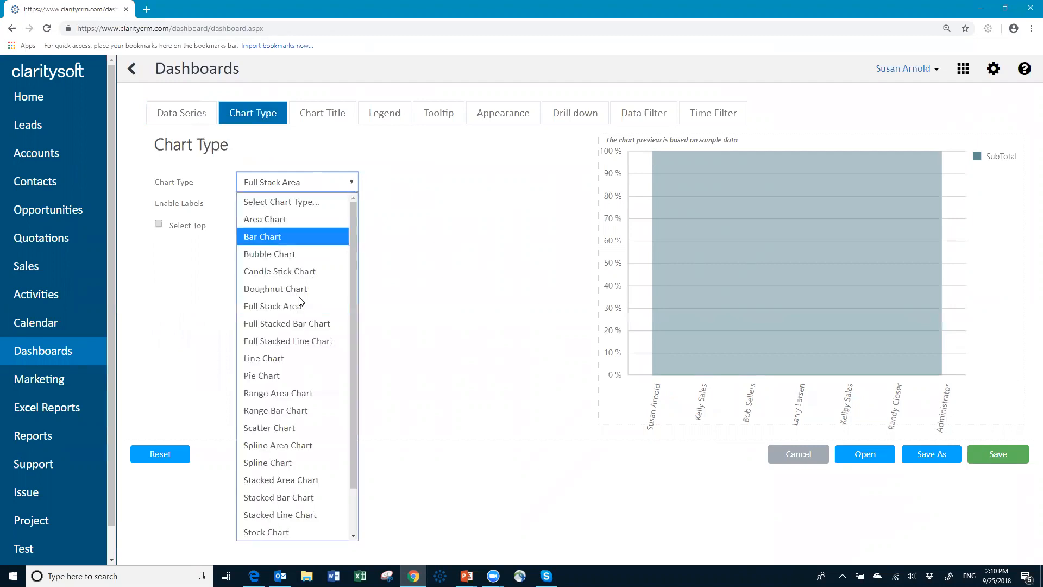
left_click(268, 360)
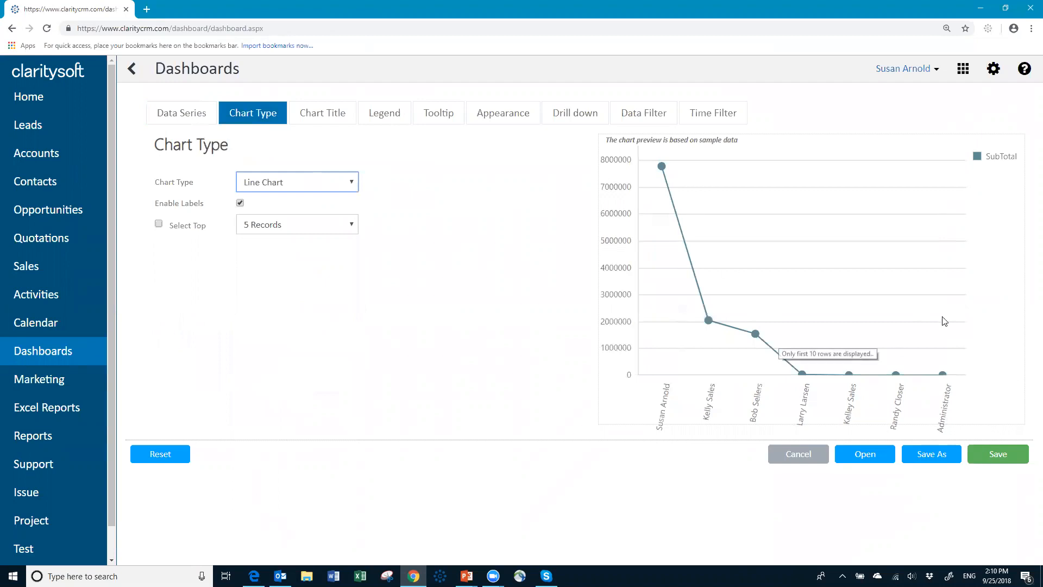
Step: Change the chart type to Bar Chart and disable its labels
left_click(352, 184)
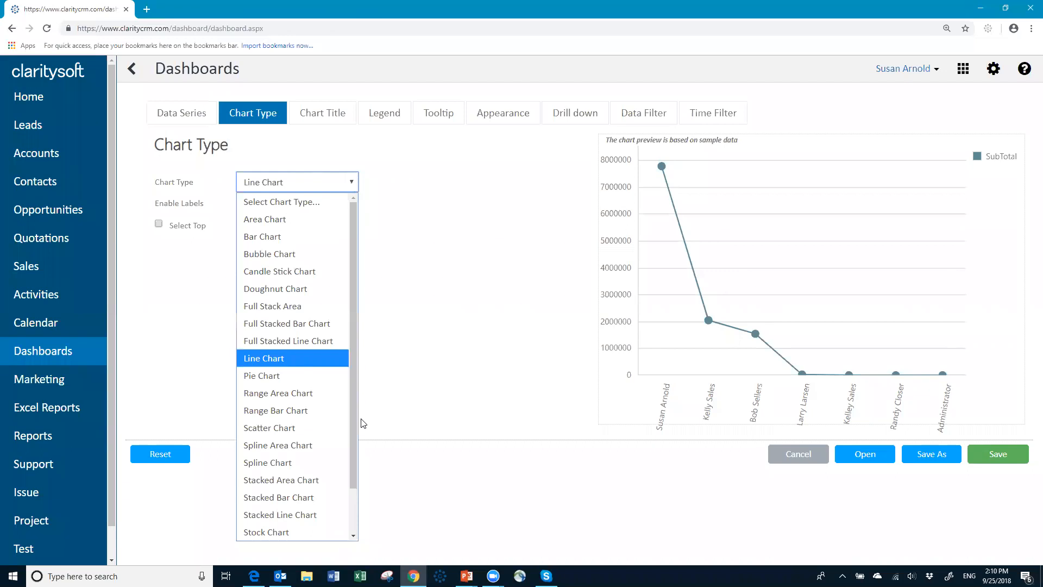
left_click_drag(355, 479, 357, 546)
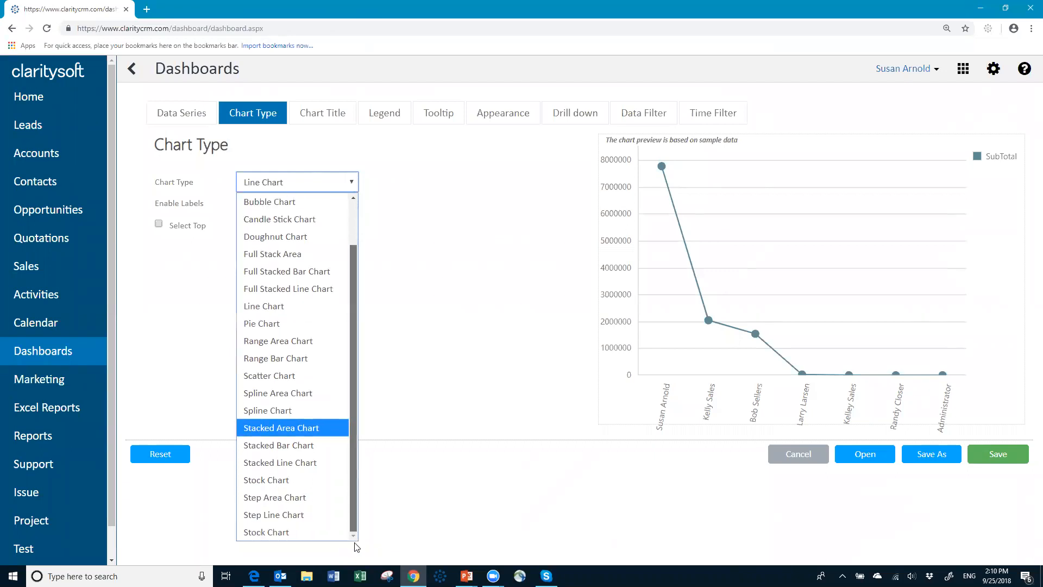
scroll(319, 380, "up", 3)
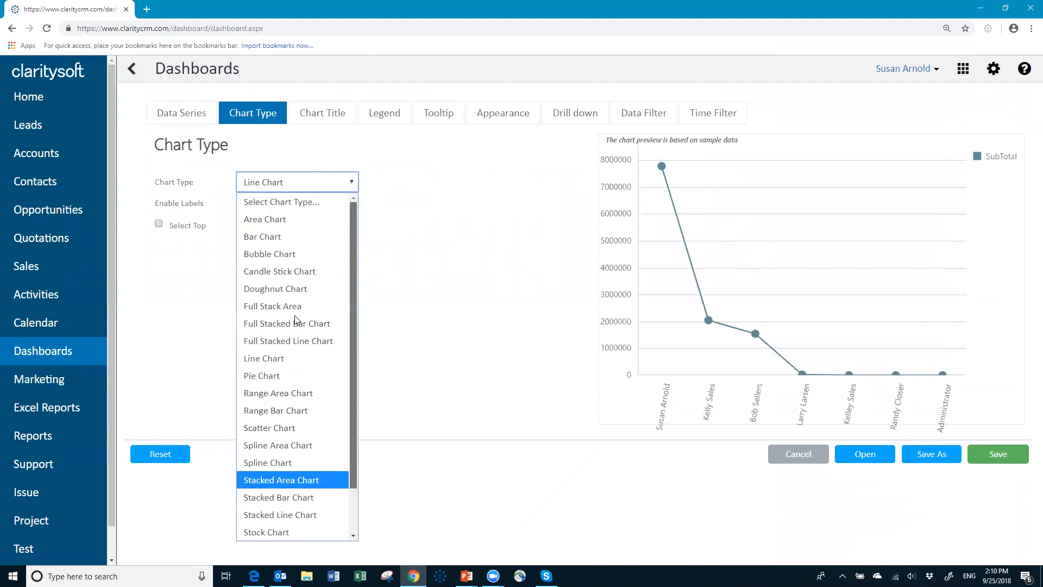
left_click(268, 236)
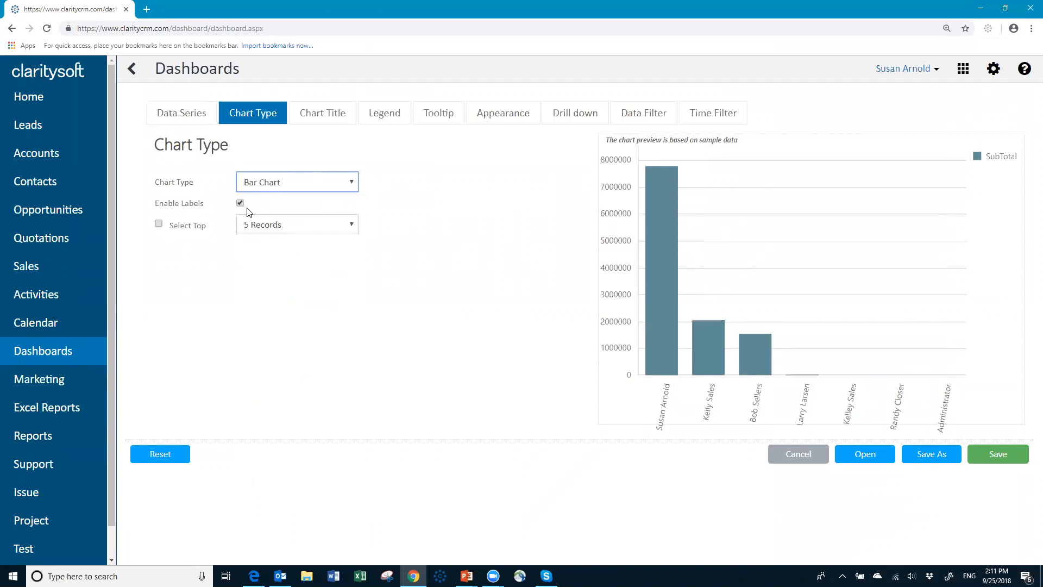
mouse_move(668, 172)
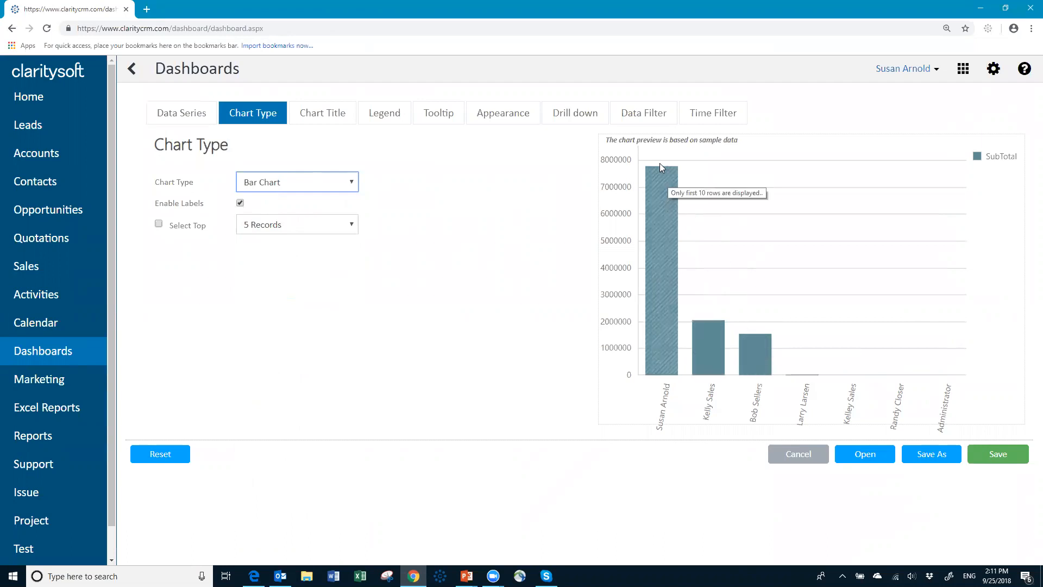
left_click(240, 203)
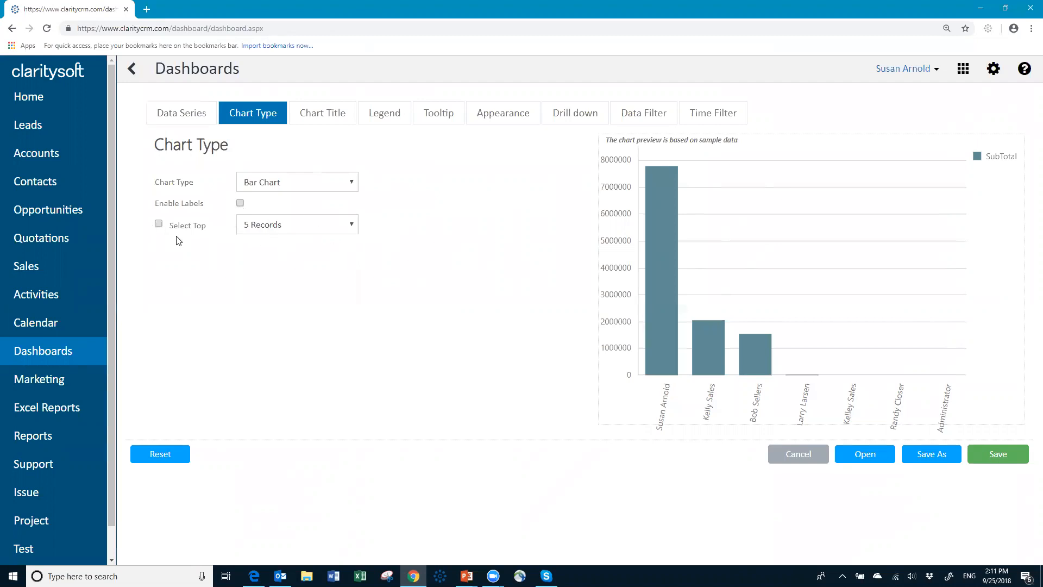
Step: Enter "Sales by Sales Rep" as the chart's main title and "Year to Date" as its subtitle
left_click(328, 113)
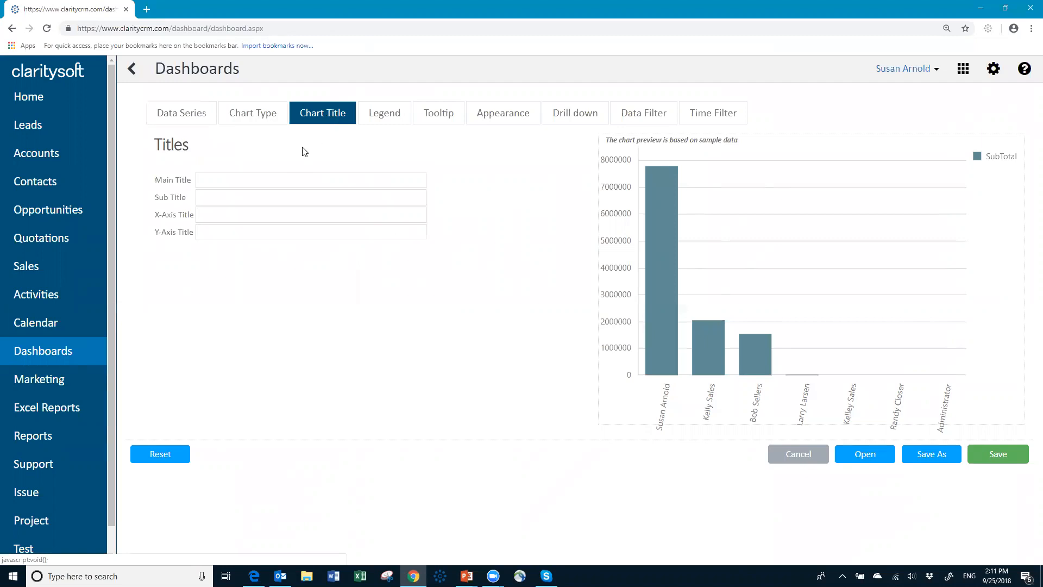
left_click(263, 179)
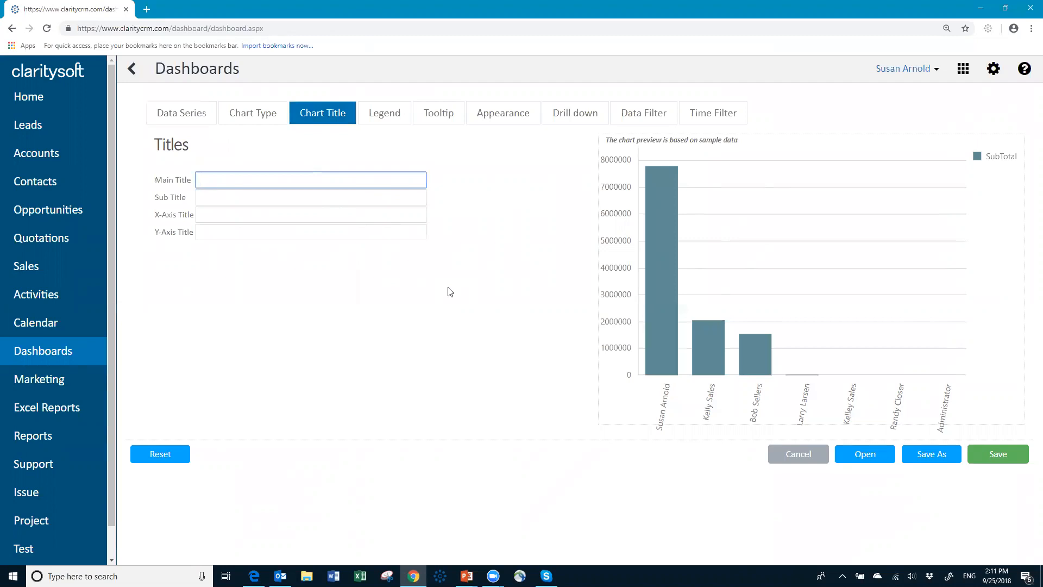
type("Sales by Sales Rep")
key("Tab")
type("Year to Date")
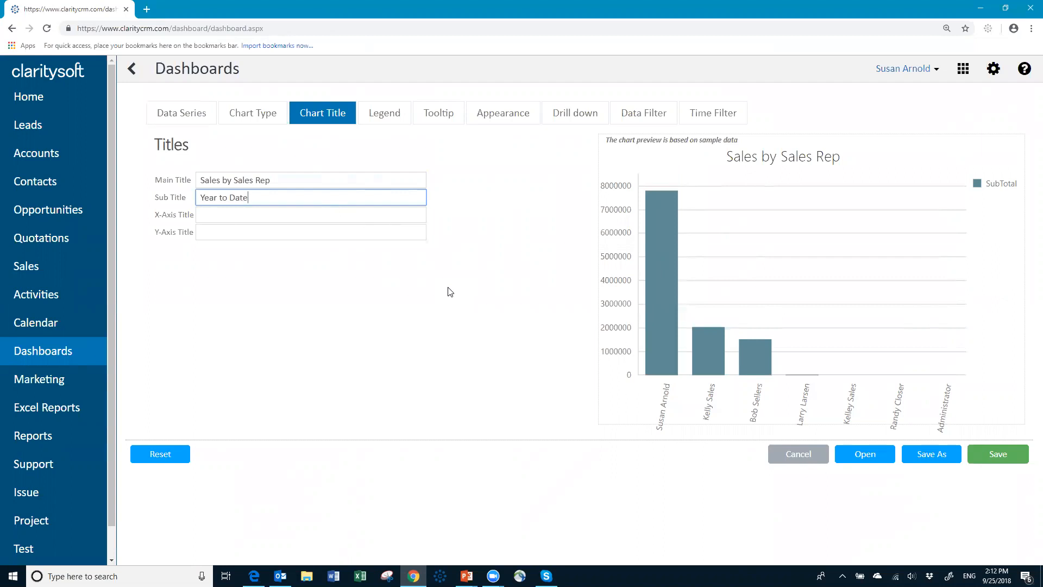
Step: Title the chart's X-axis "Sale Rep" and its Y-axis "Total Sales"
left_click(232, 213)
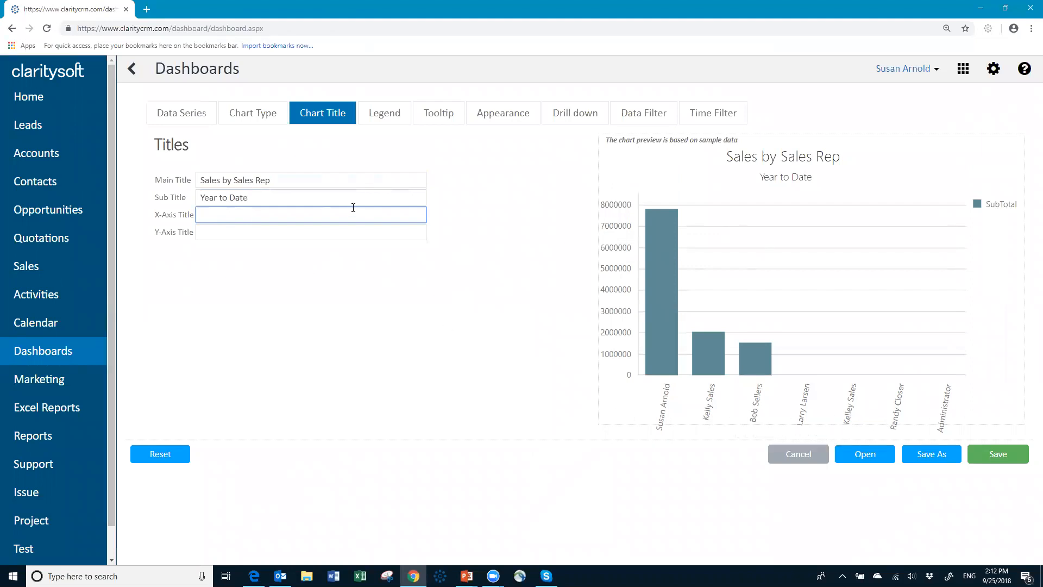
type("Sale Rep")
left_click(224, 232)
type("Total Sale")
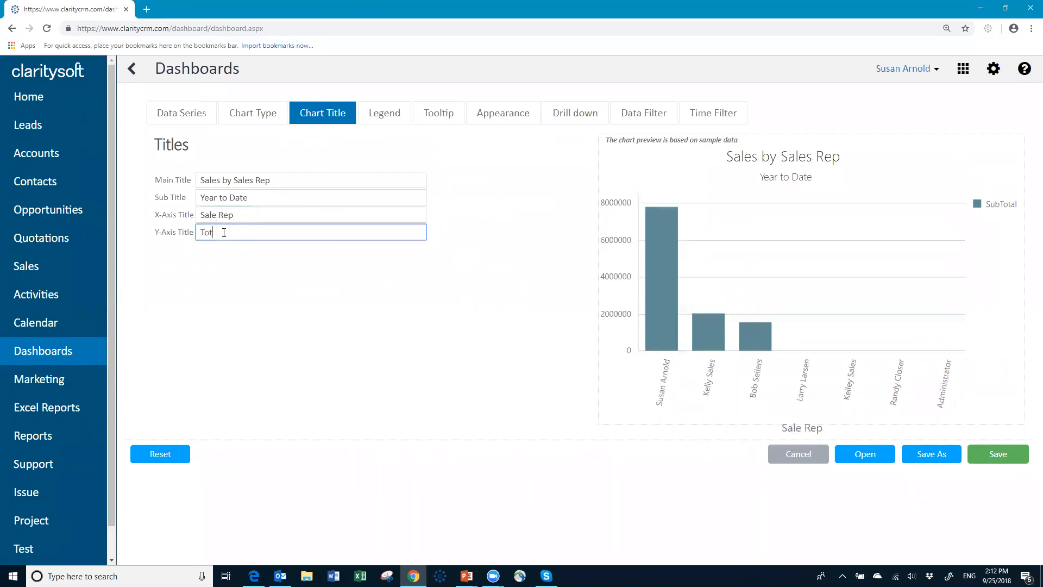
left_click(388, 218)
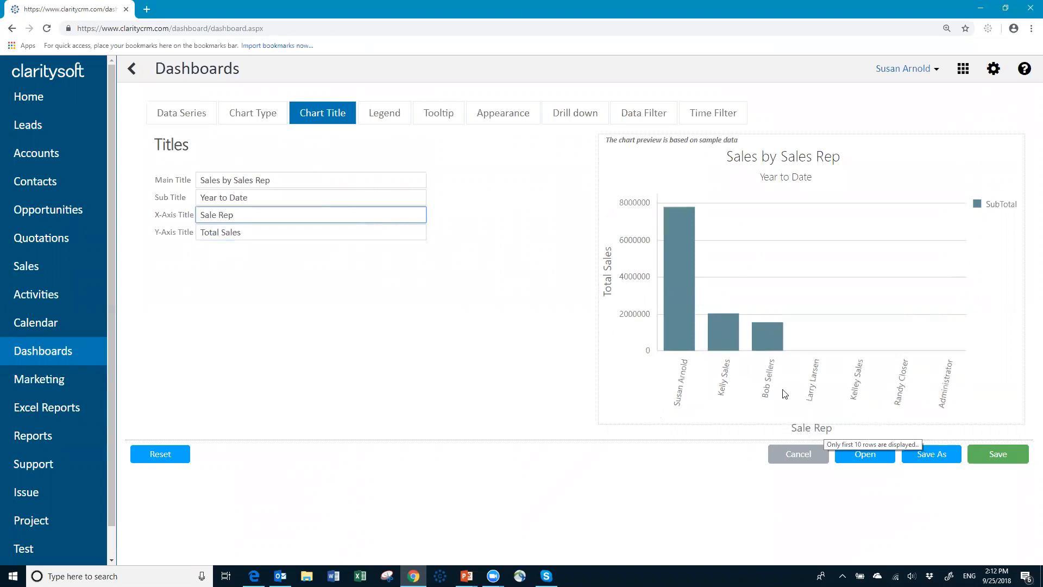
Step: Disable the chart's legend
left_click(384, 116)
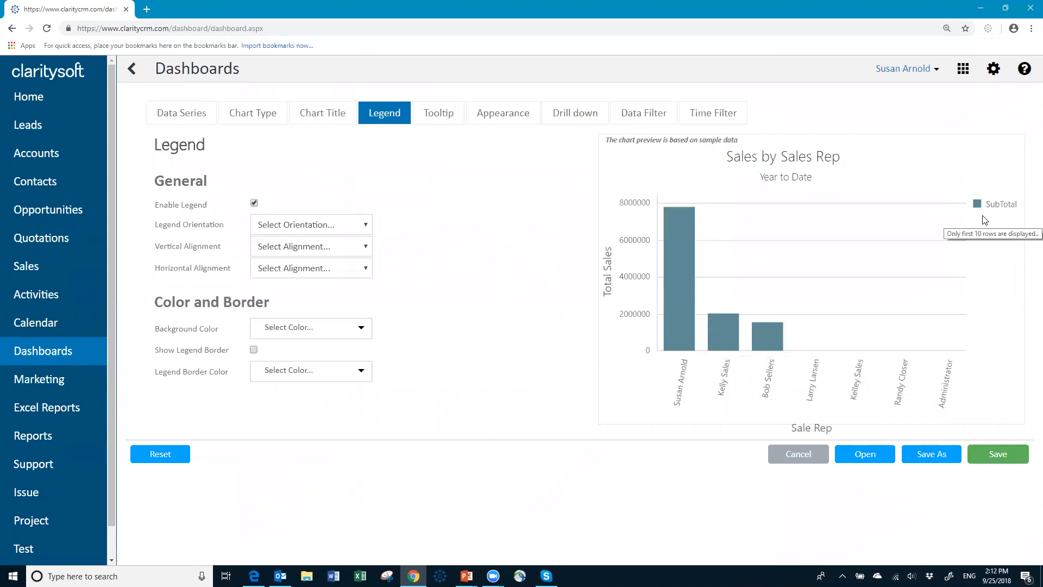
left_click(254, 203)
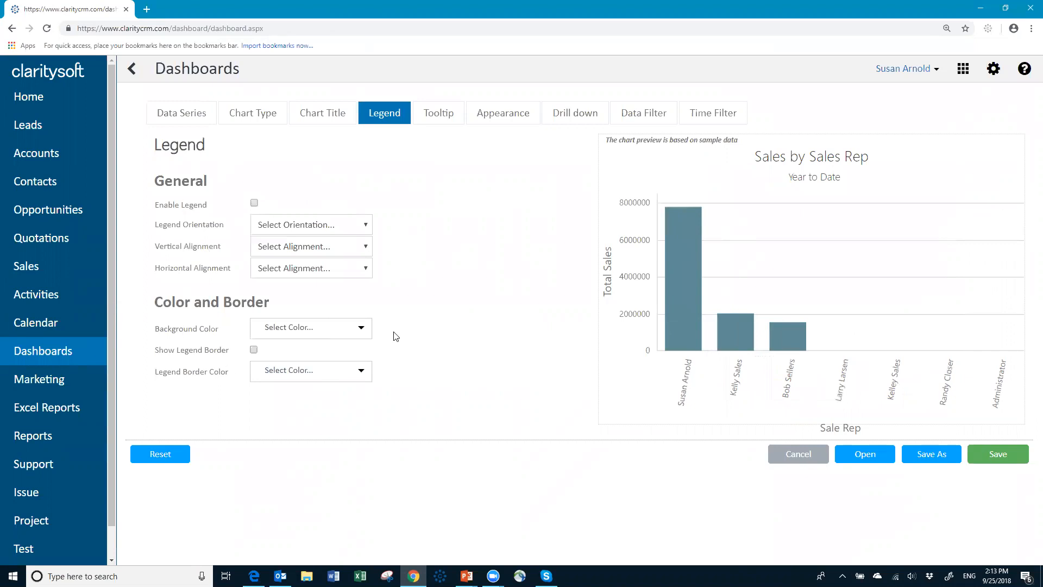
Step: Set the chart's tooltip color to BlanchedAlmond, keeping the tooltip enabled
left_click(444, 117)
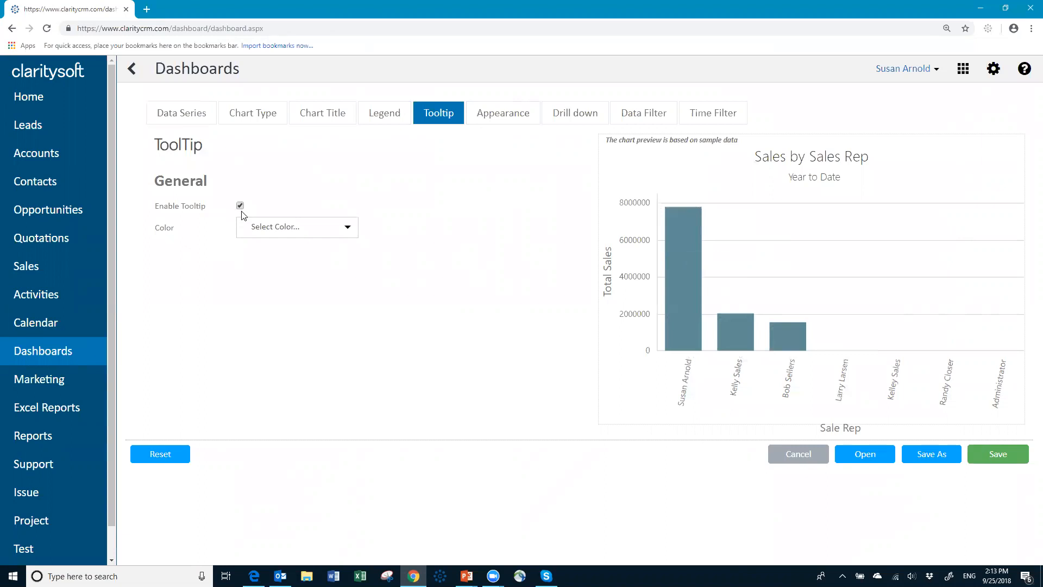
left_click(351, 232)
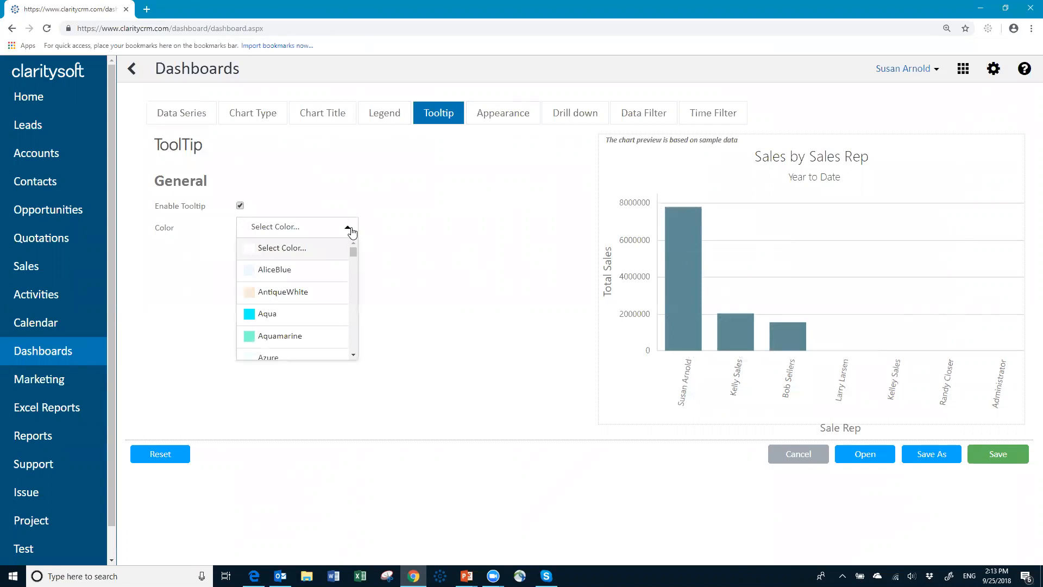
left_click(353, 354)
left_click(353, 354)
left_click(353, 355)
left_click(353, 354)
left_click(353, 355)
left_click(353, 356)
left_click(353, 355)
left_click(353, 355)
left_click(353, 356)
left_click(353, 355)
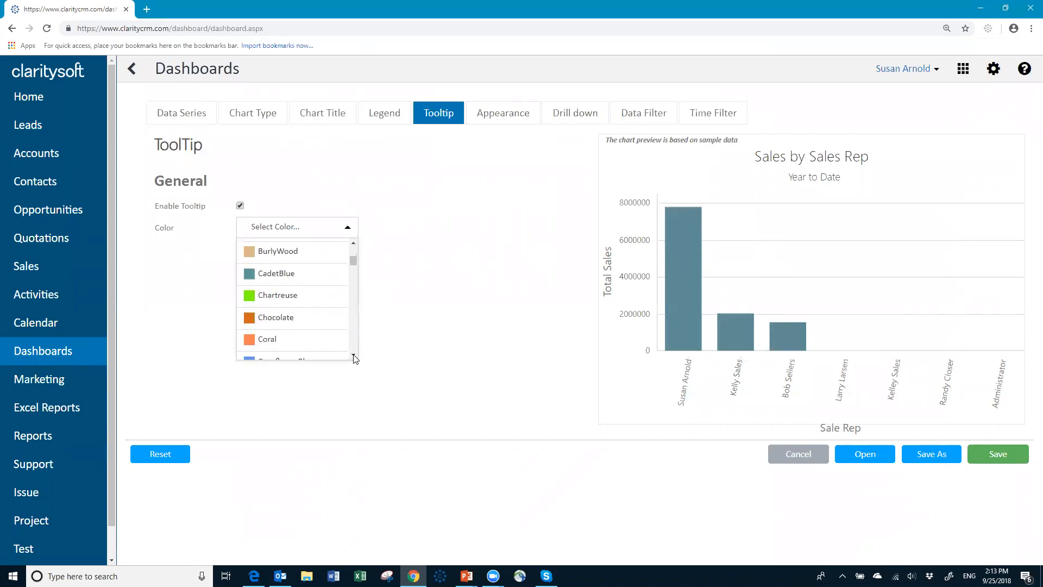
left_click(353, 356)
left_click(353, 355)
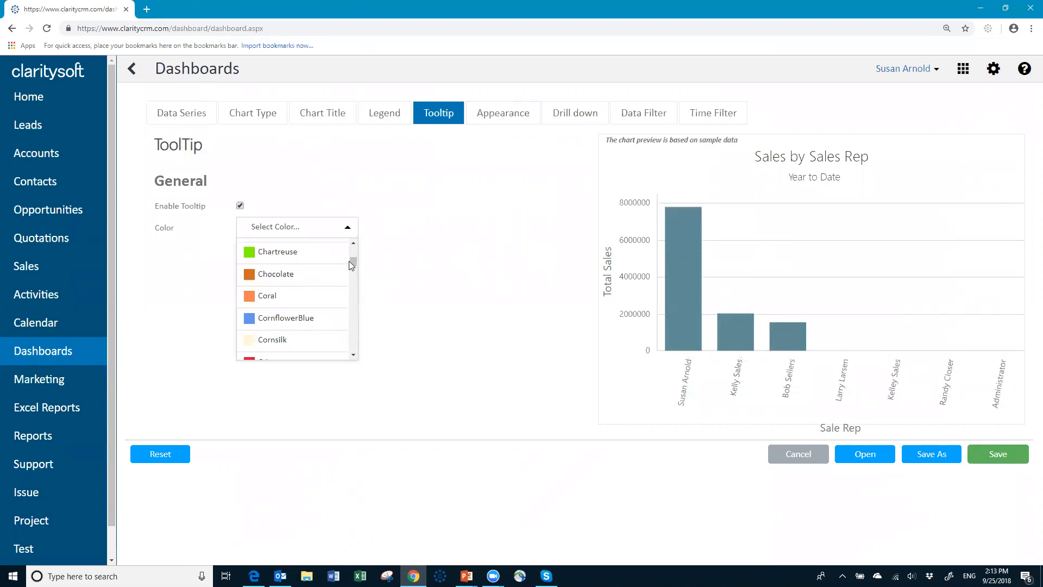
left_click(353, 243)
left_click(353, 243)
left_click(353, 243)
left_click(353, 243)
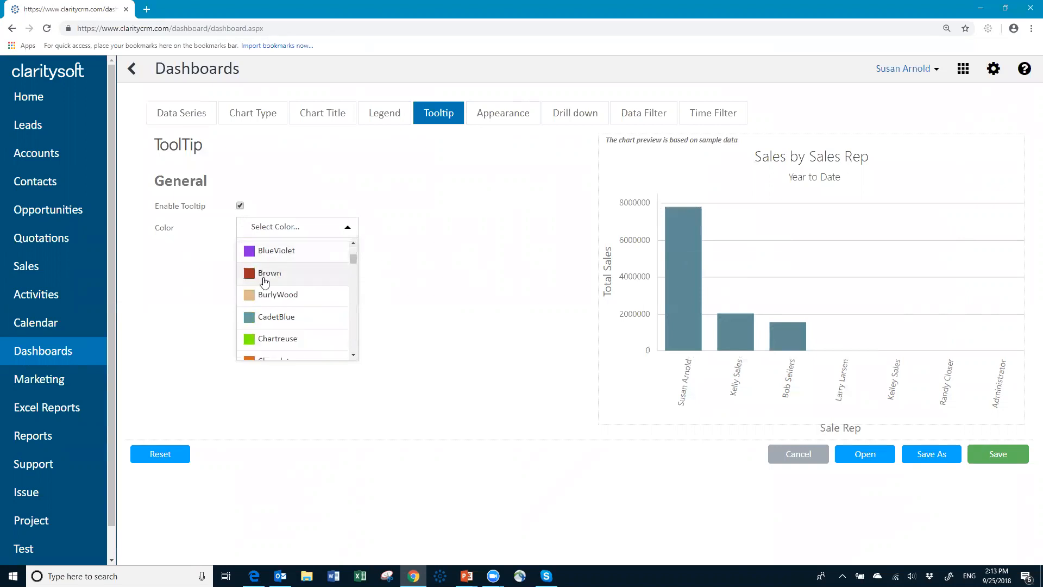
left_click(353, 243)
left_click(353, 242)
left_click(353, 242)
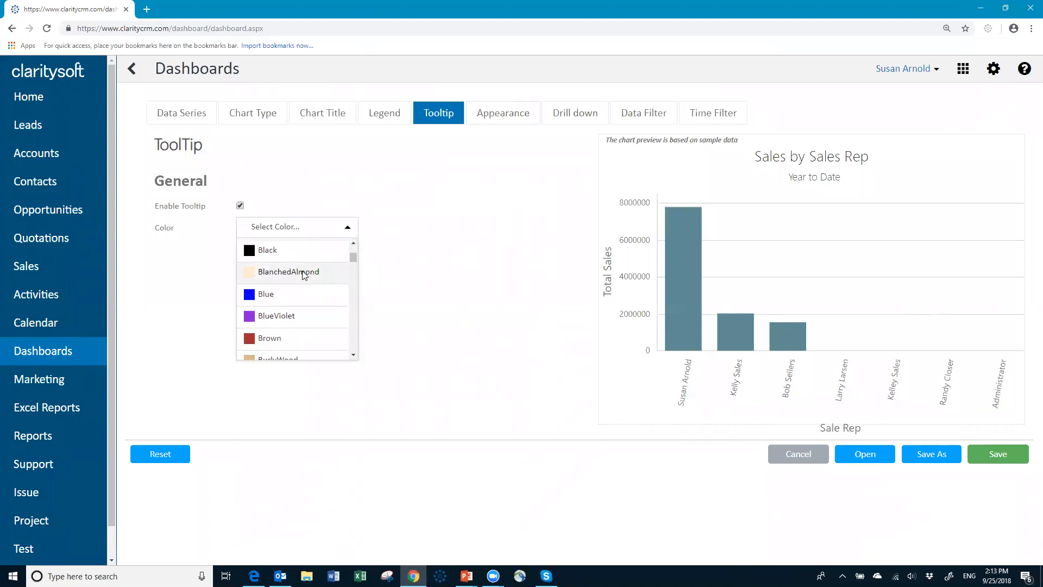
left_click(304, 275)
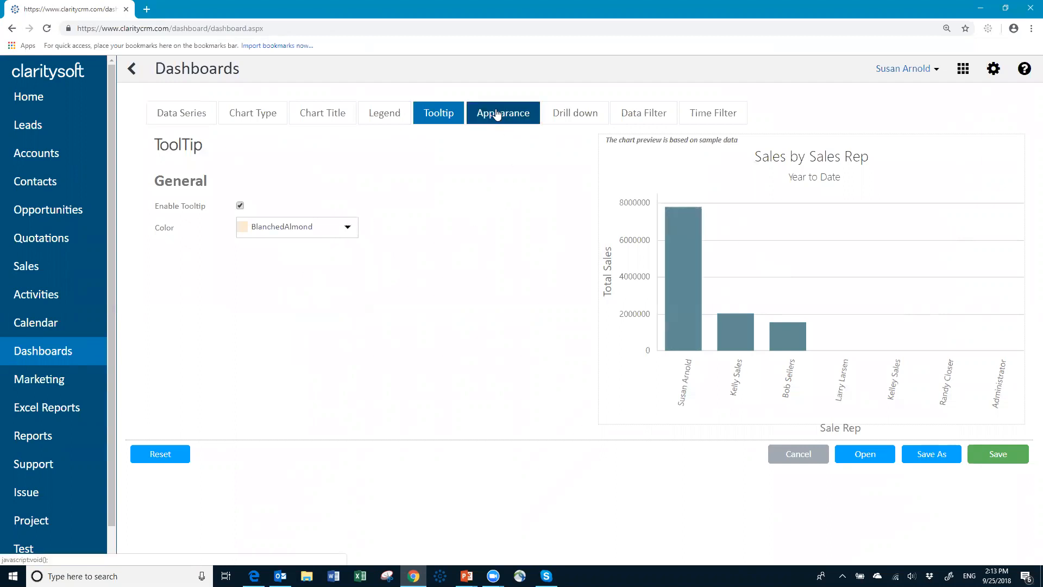
Step: Try the Soft Pastel and Harmony Light palettes for the chart's appearance before choosing the Red palette
left_click(504, 115)
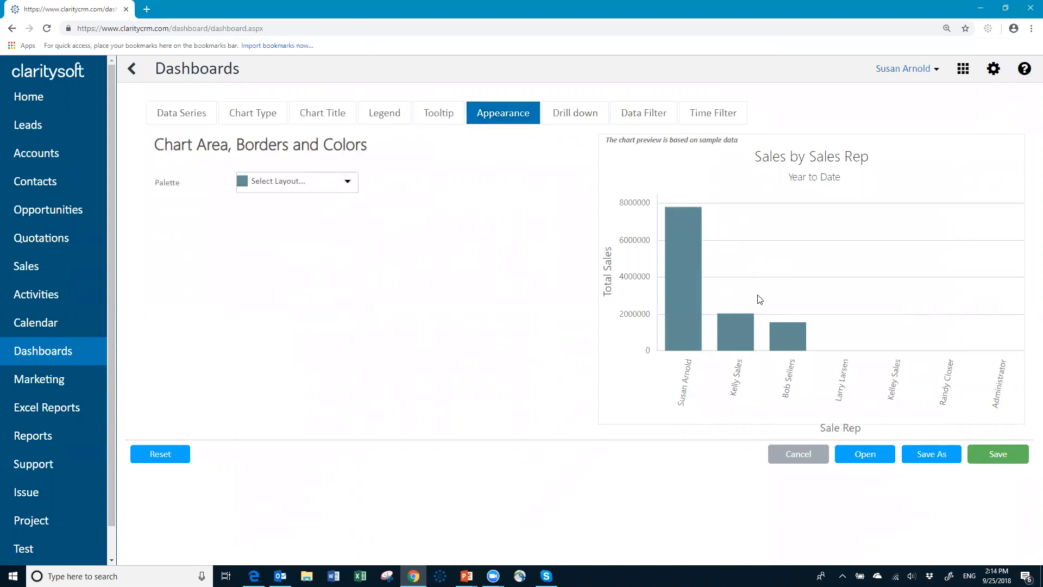
left_click(349, 185)
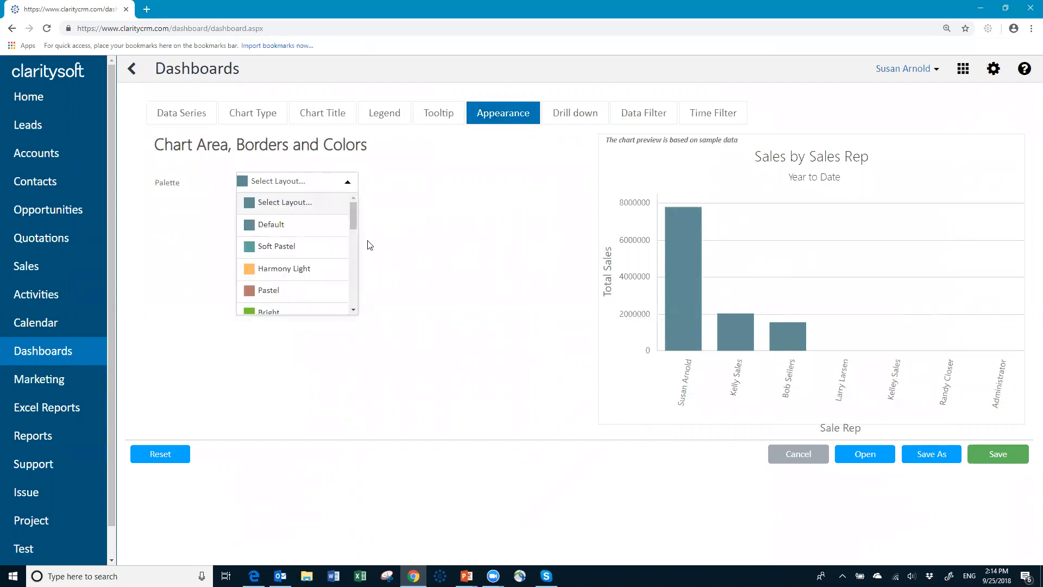
left_click(303, 249)
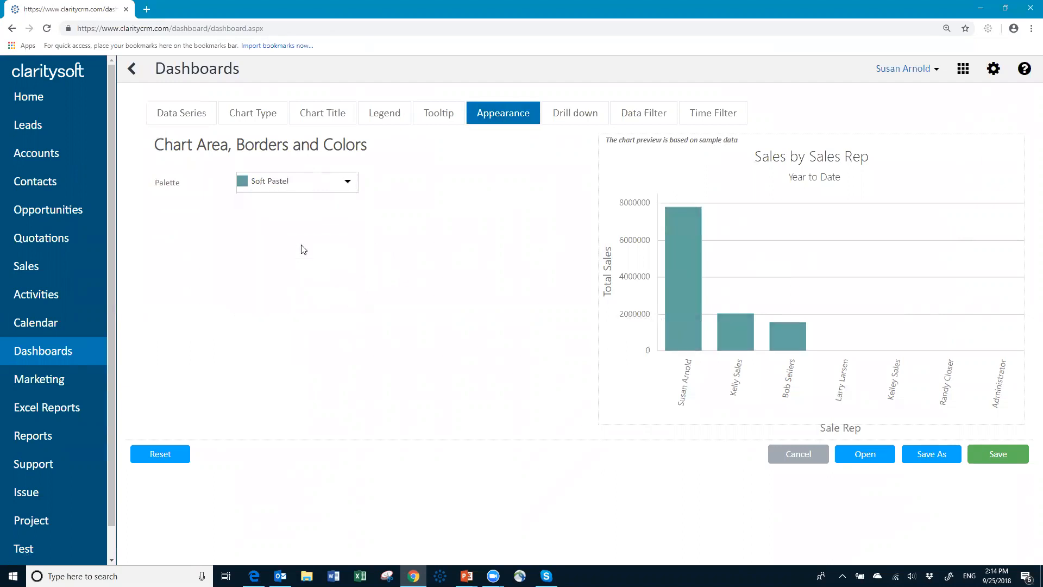
left_click(349, 185)
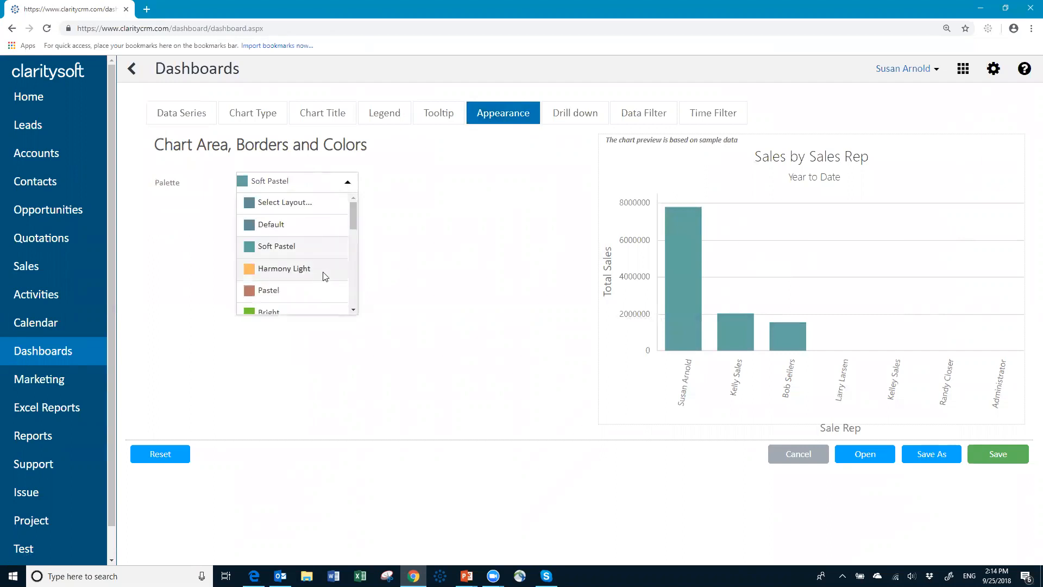
left_click(324, 276)
left_click(351, 187)
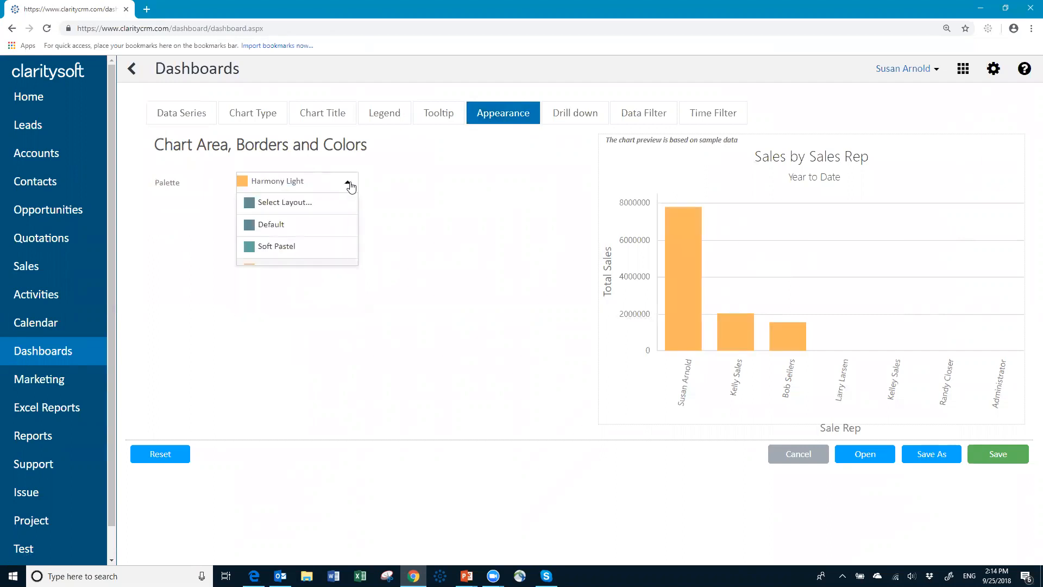
scroll(354, 311, "down", 5)
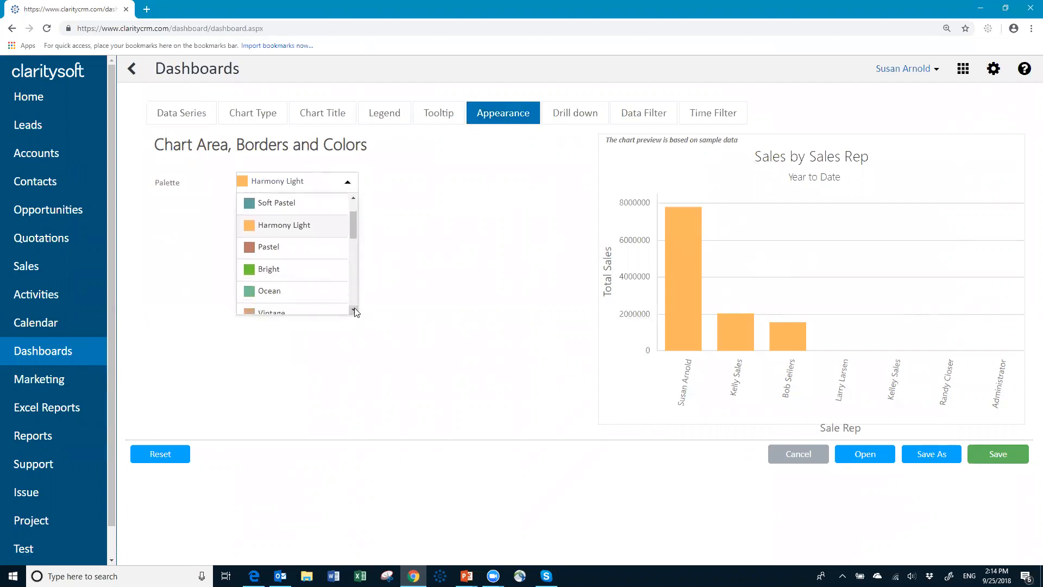
scroll(354, 308, "down", 4)
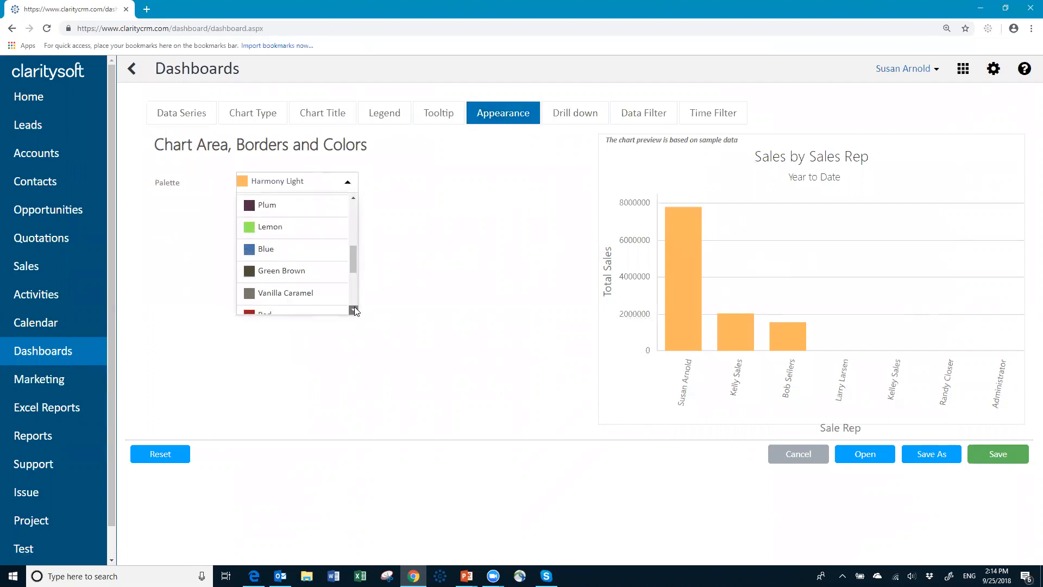
left_click(284, 276)
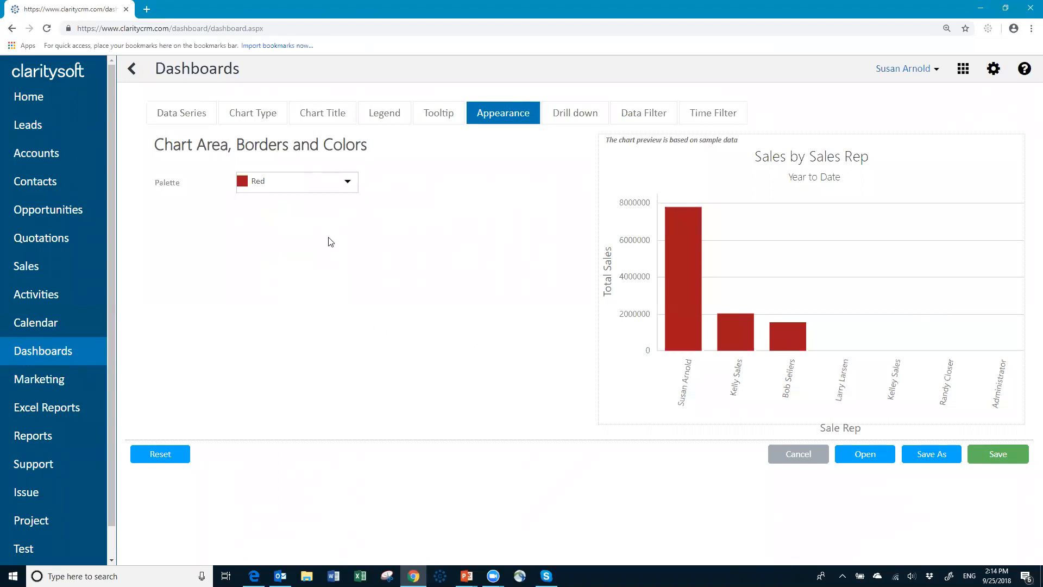
Step: Set the chart's drill-down report to YTD Sales By Rep
left_click(573, 119)
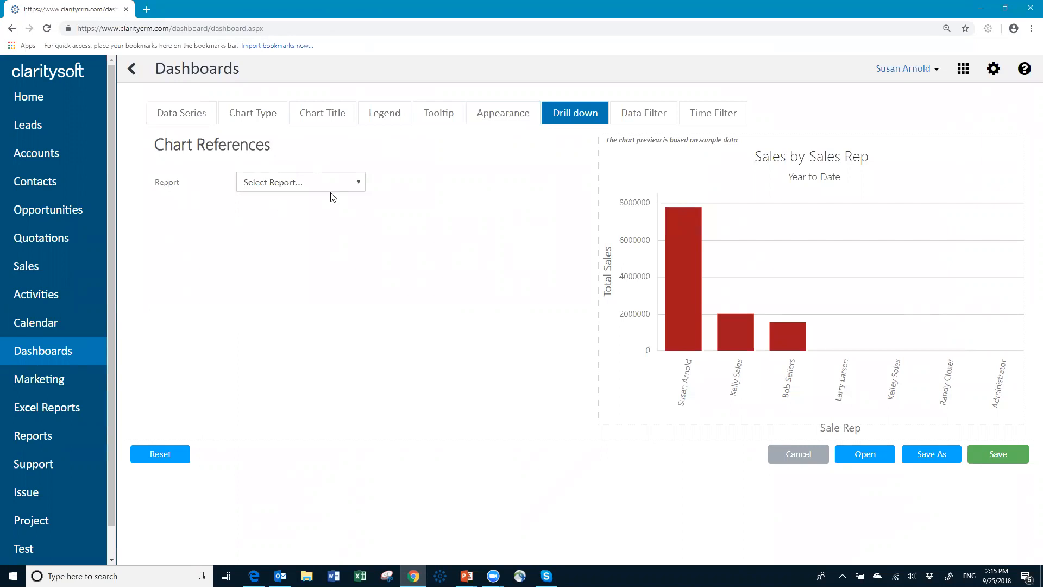
left_click(359, 184)
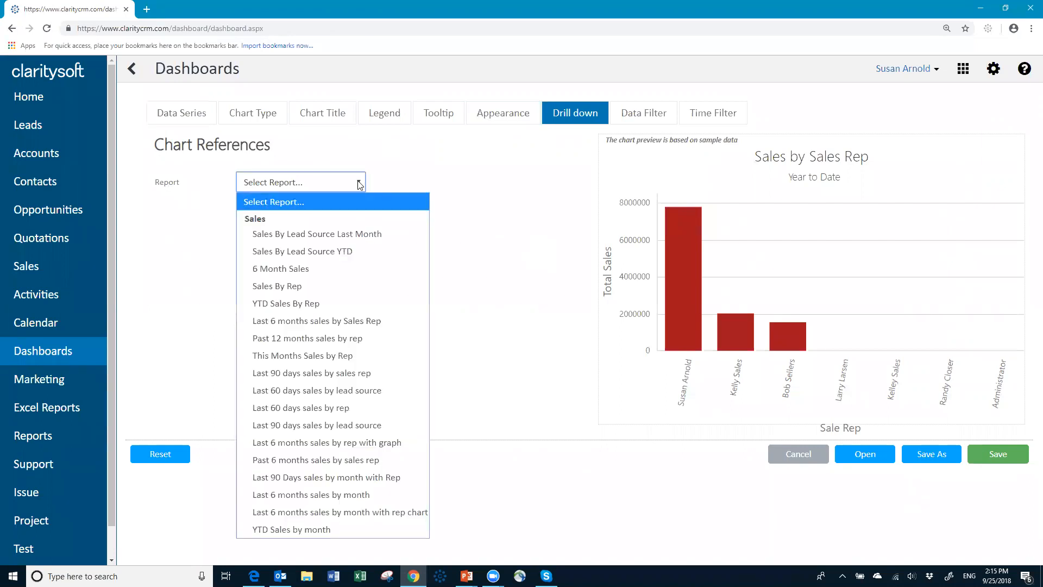
left_click(297, 304)
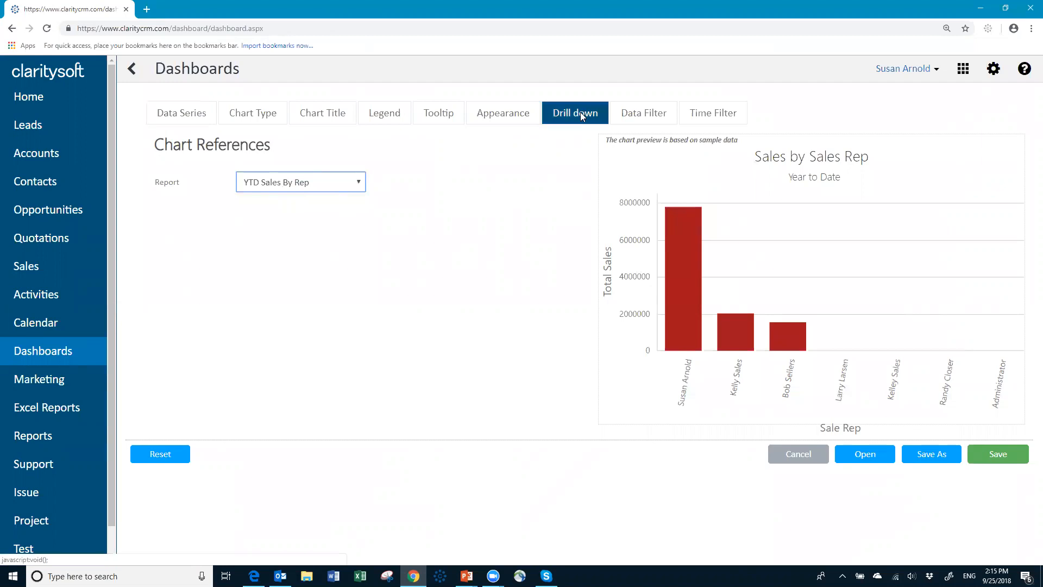
Step: Apply a time filter to the chart that limits OrderDate to Year to Date
left_click(642, 113)
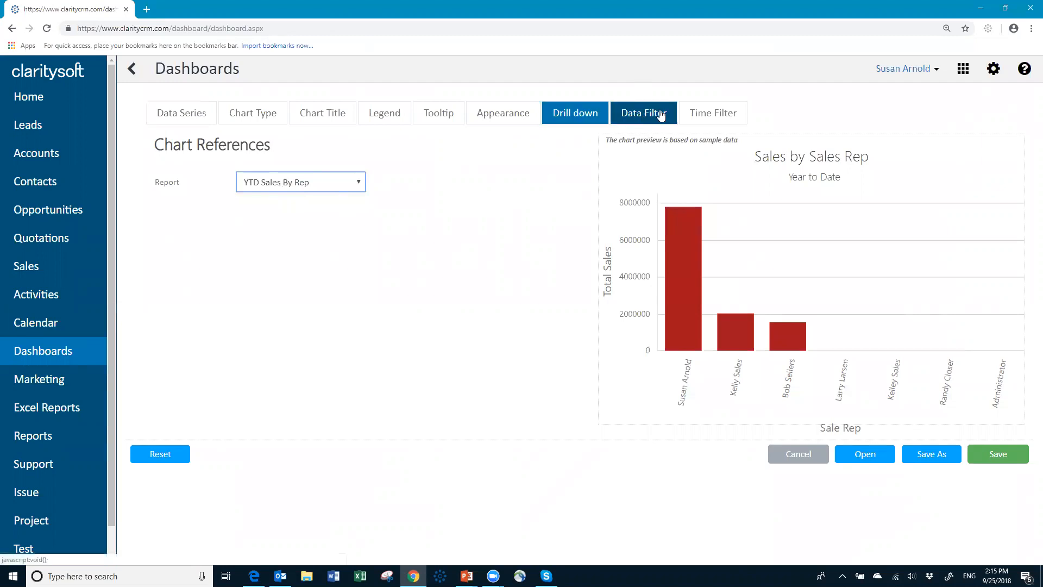
left_click(704, 117)
left_click(648, 119)
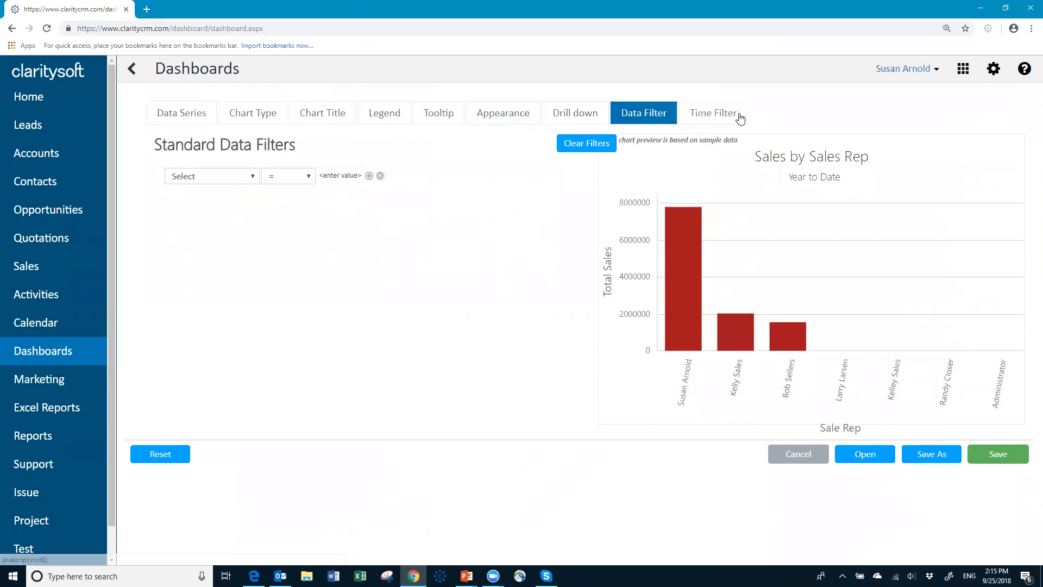
left_click(708, 111)
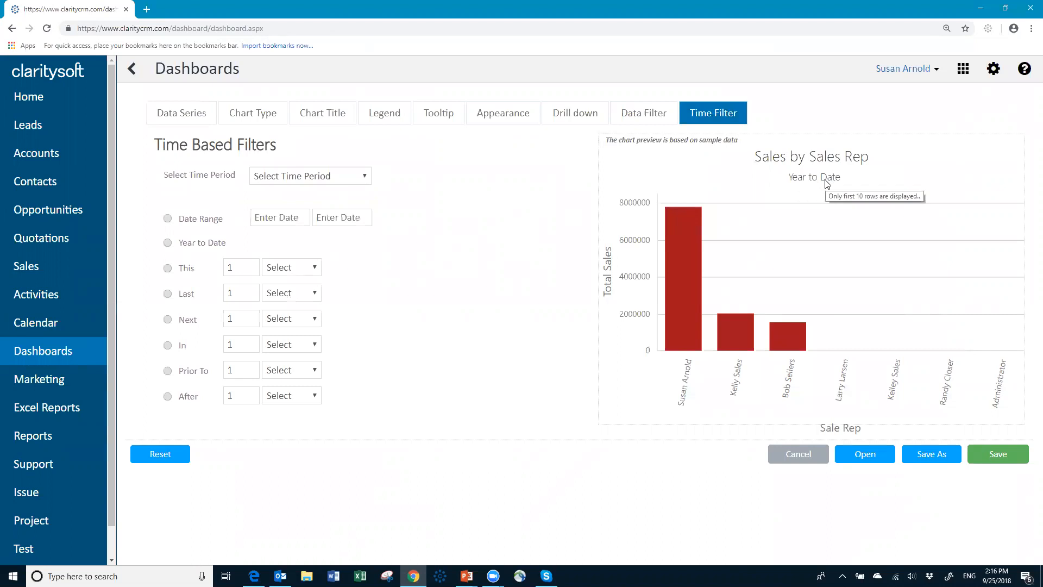
left_click(364, 176)
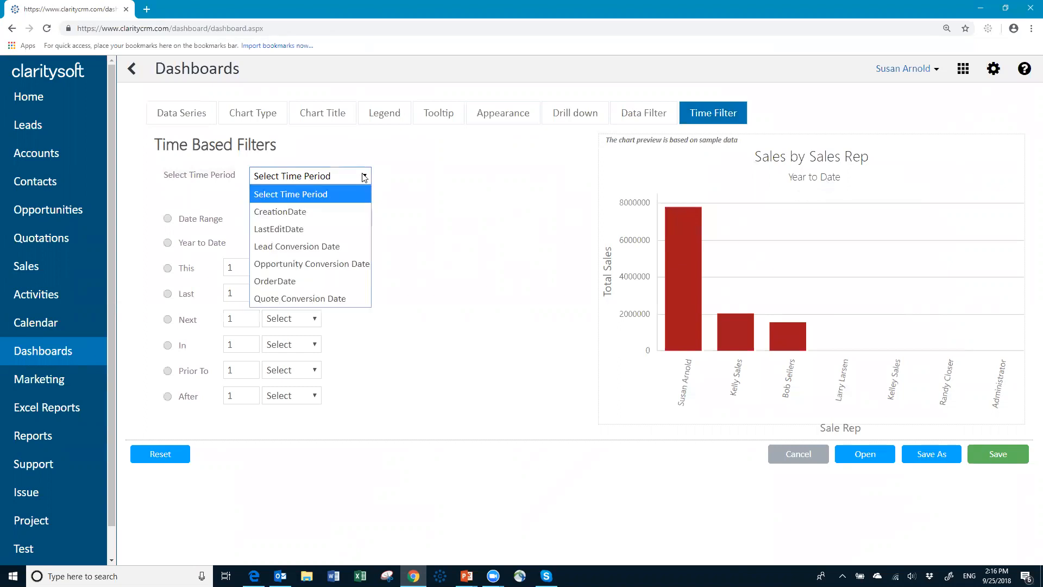
left_click(319, 282)
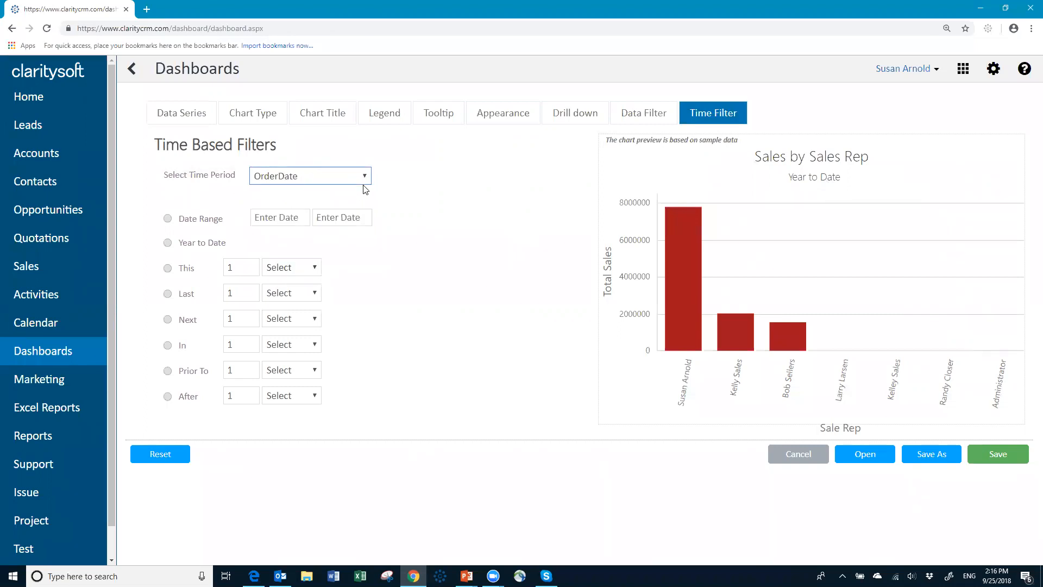
left_click(168, 243)
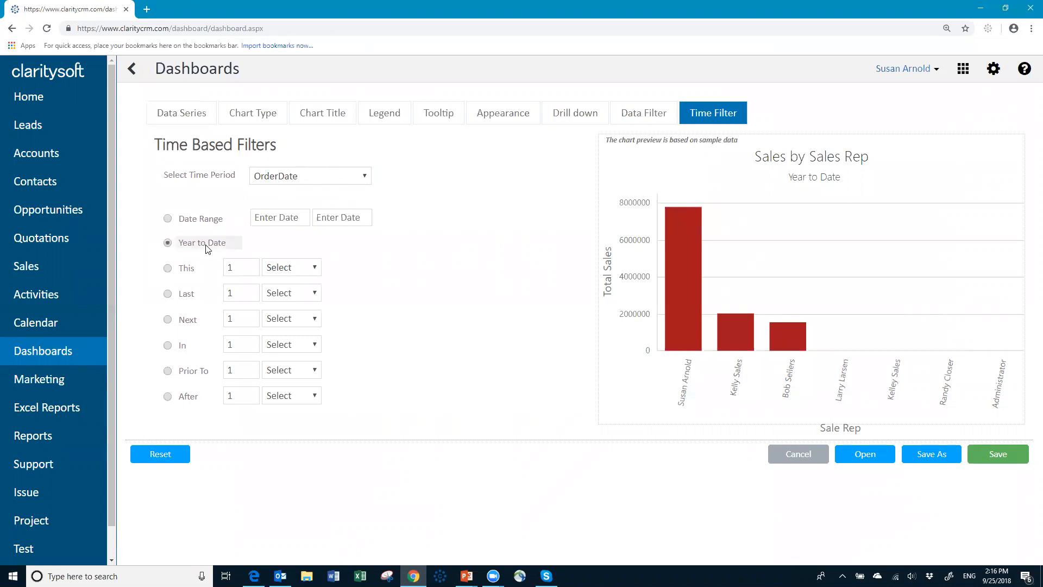
Step: Try the This 1 Year option for the OrderDate filter before returning to Year to Date
left_click(168, 268)
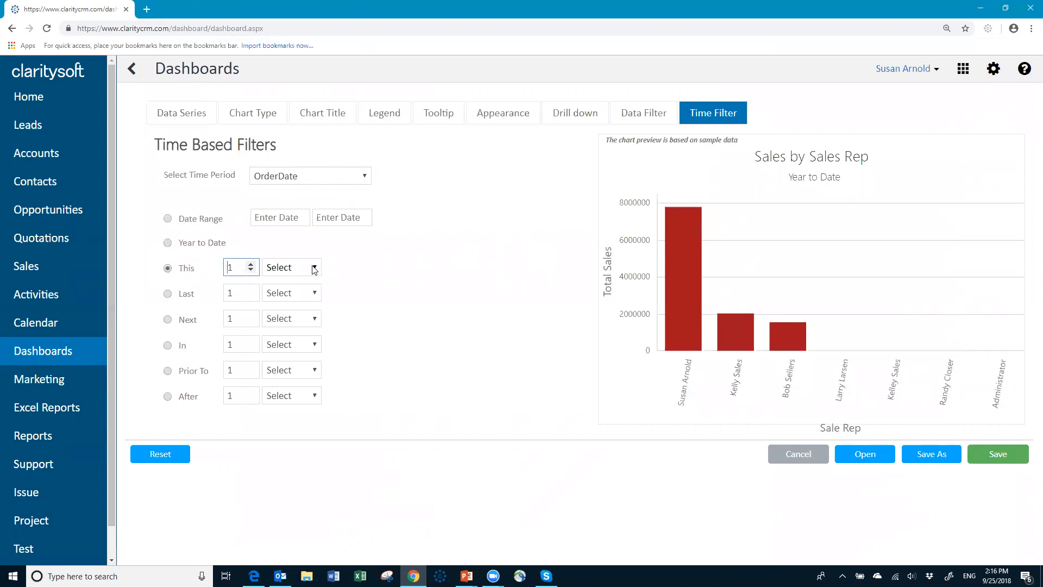
left_click(314, 268)
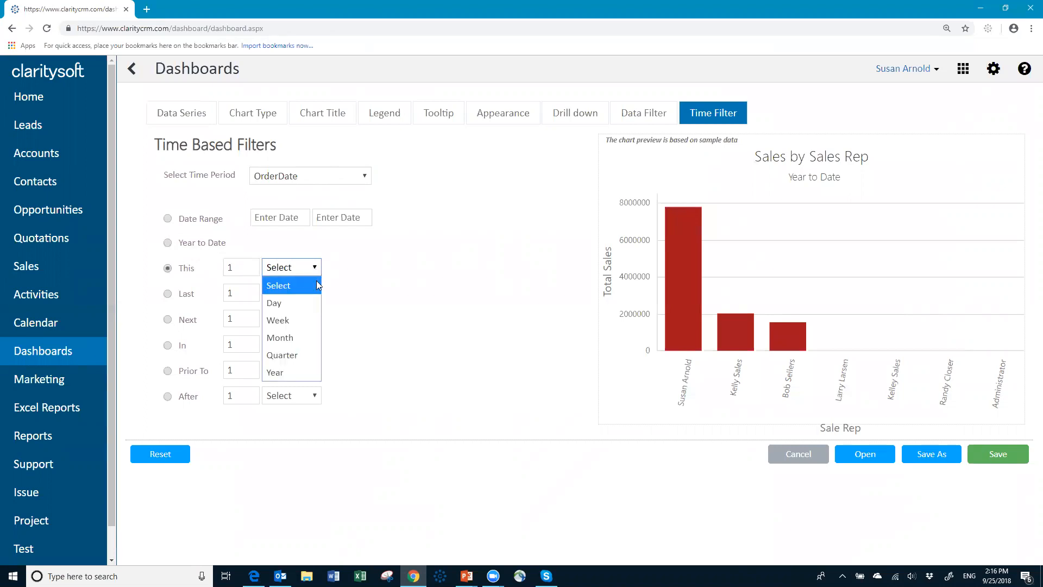
left_click(304, 371)
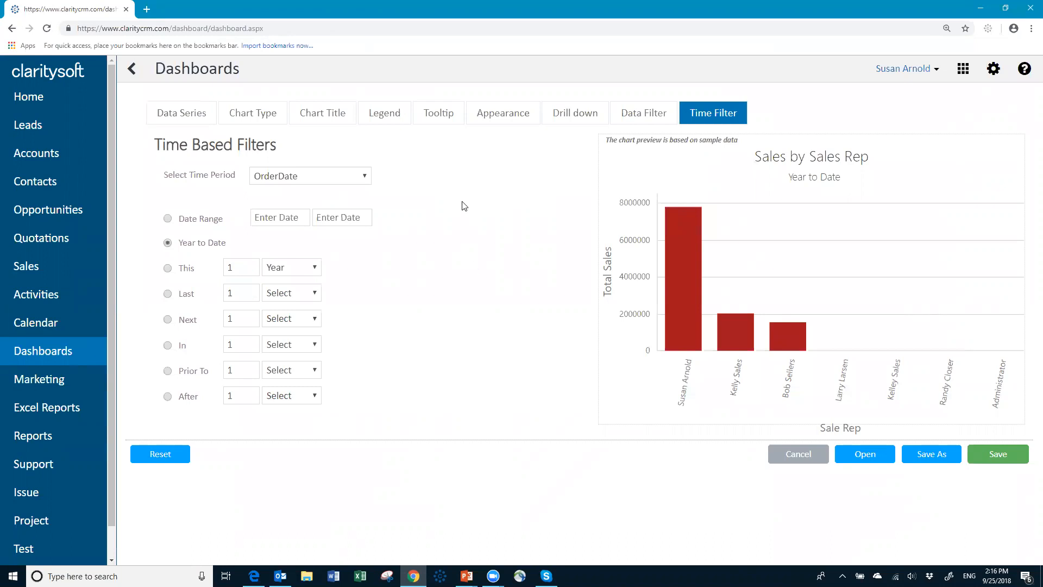
Step: Add a standard data filter to the chart where Status = Paid
left_click(652, 115)
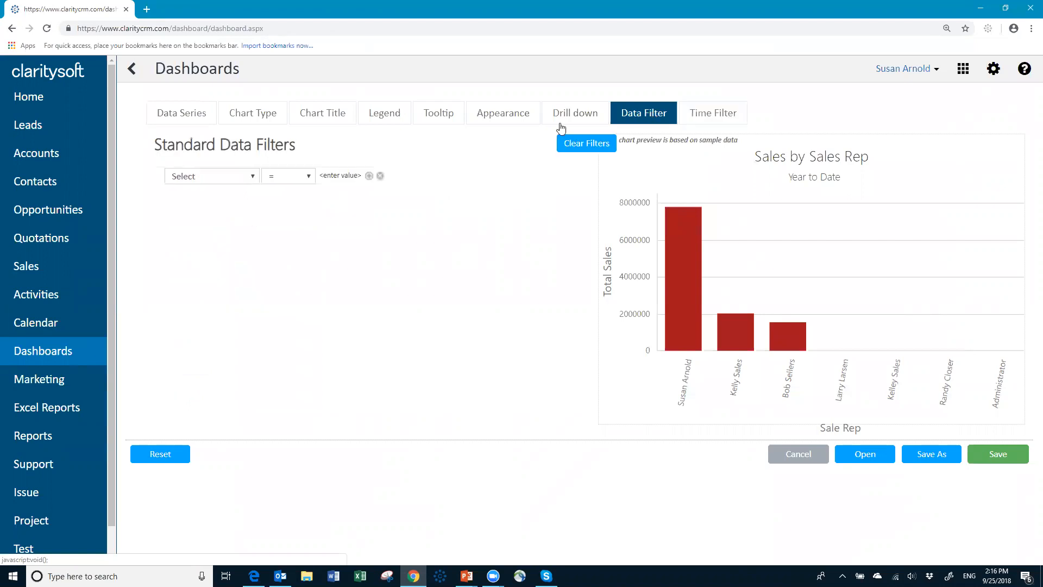
left_click(253, 177)
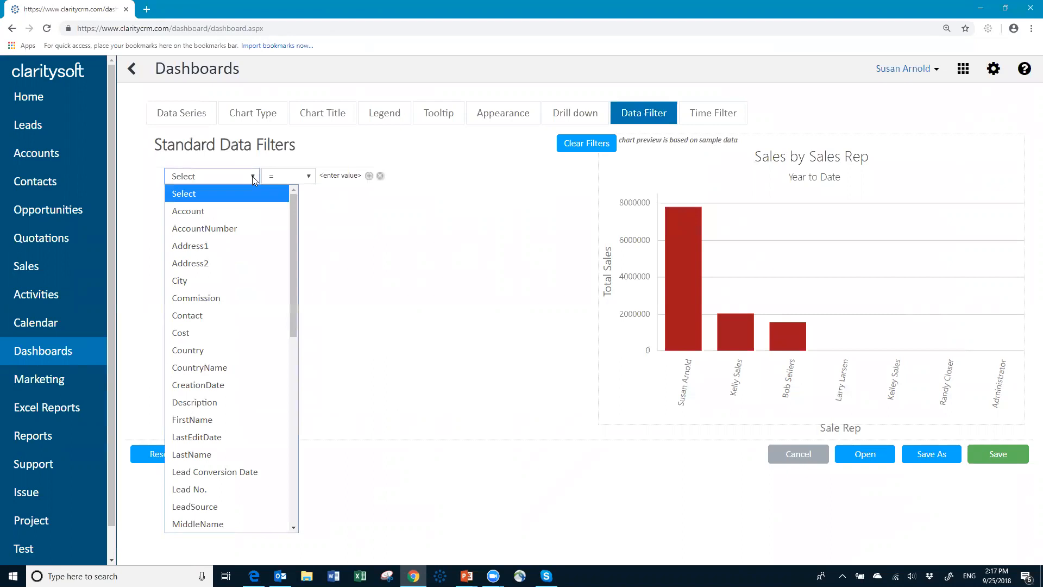
left_click_drag(296, 327, 309, 511)
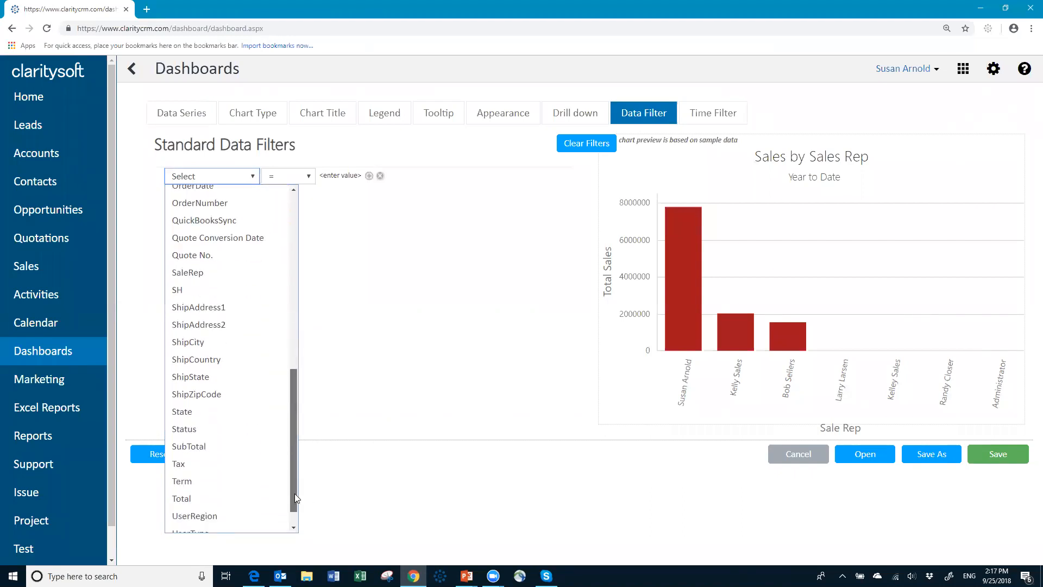
left_click(210, 429)
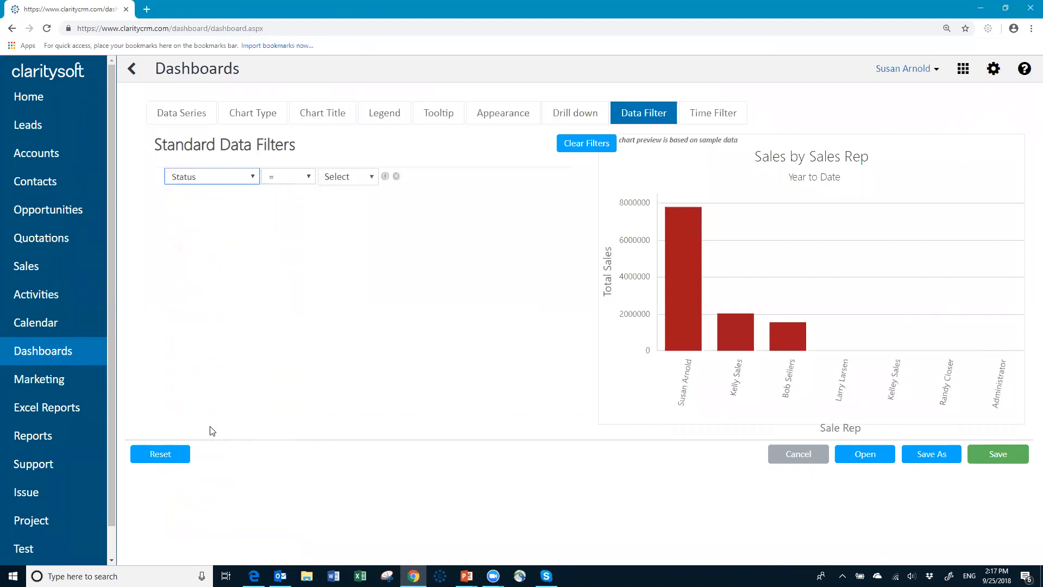
left_click(309, 177)
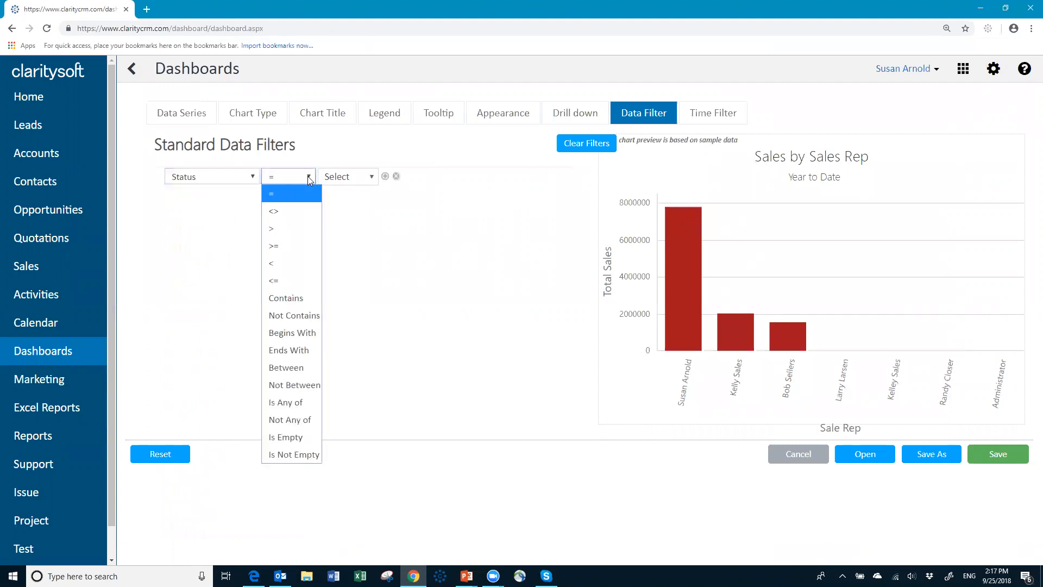
left_click(309, 178)
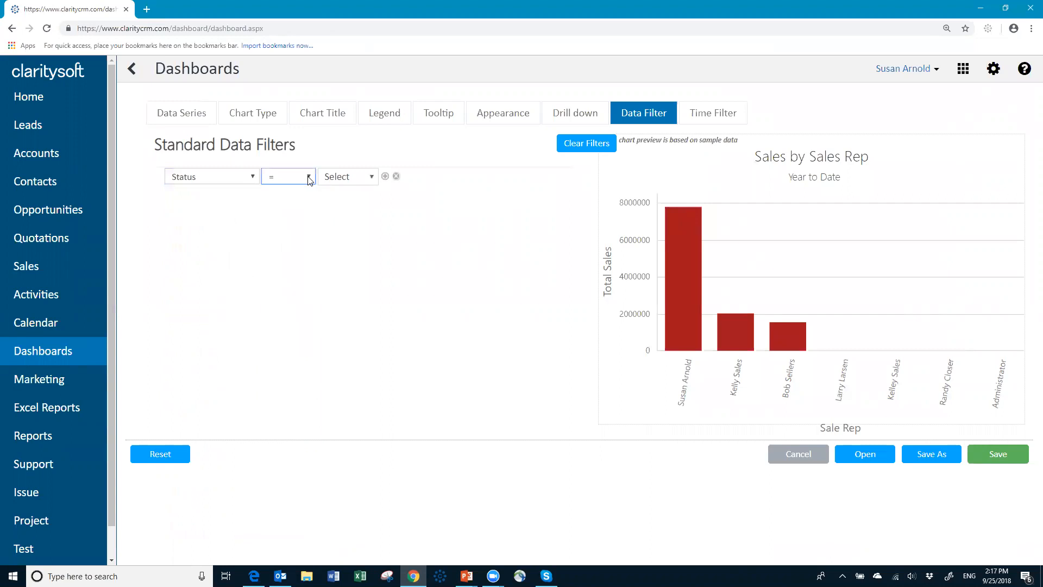
left_click(372, 177)
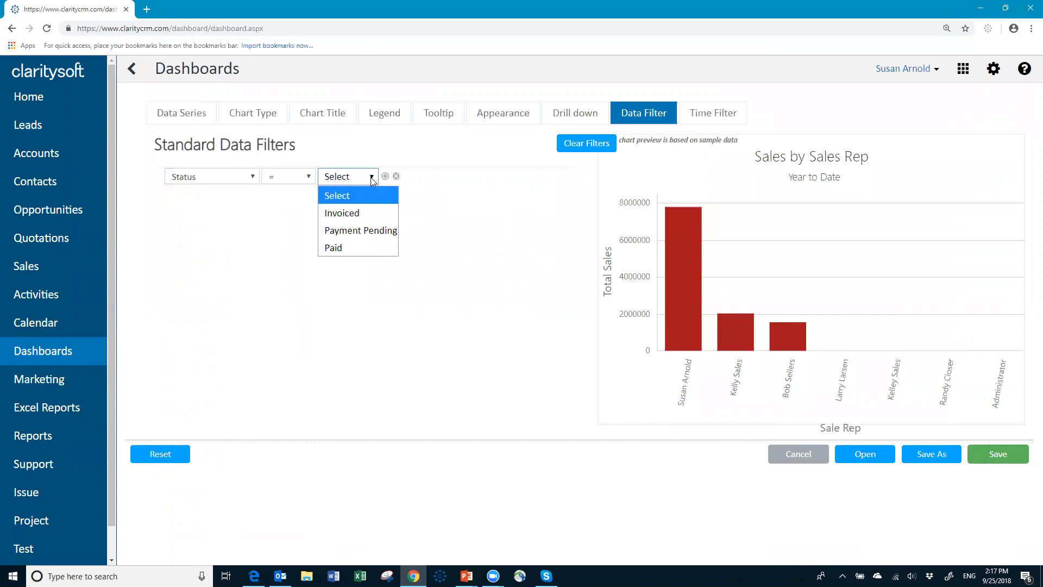
left_click(337, 250)
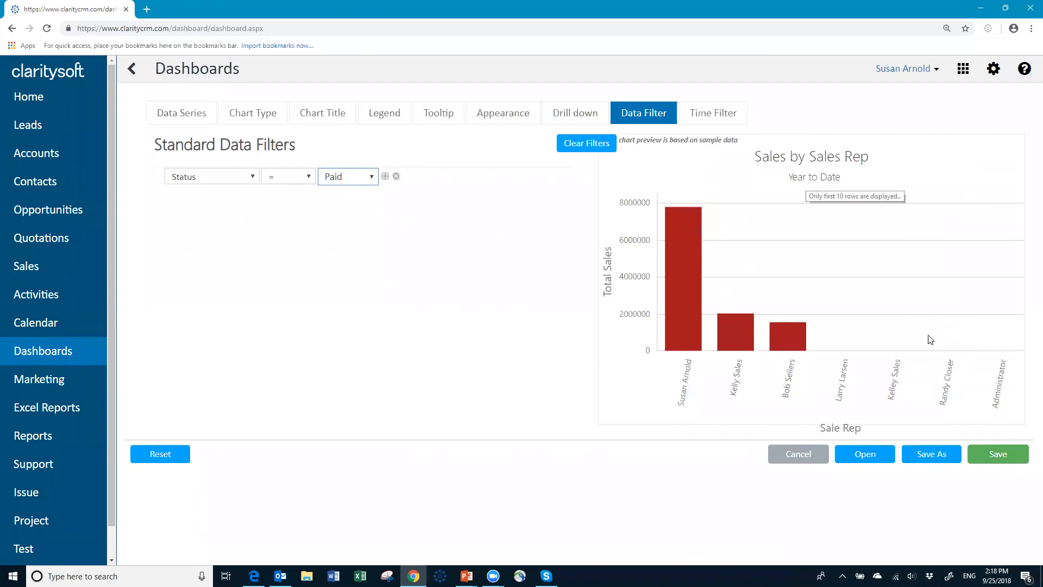
Step: Try to save the chart under the new title "Sales by Rep YTD"
left_click(934, 459)
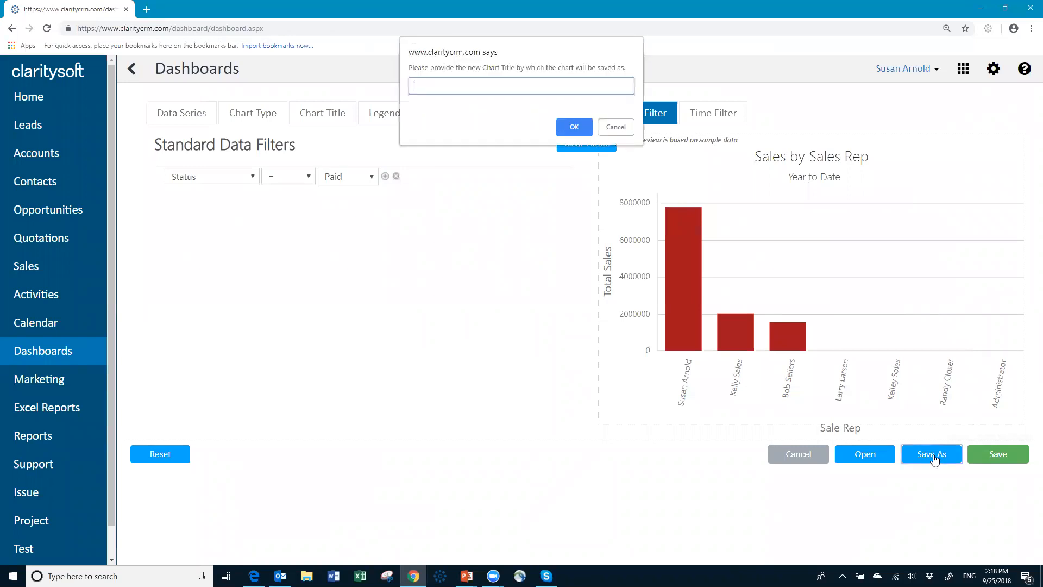
type("S")
key("BackSpace")
type("ales by Rep YTD")
left_click(574, 128)
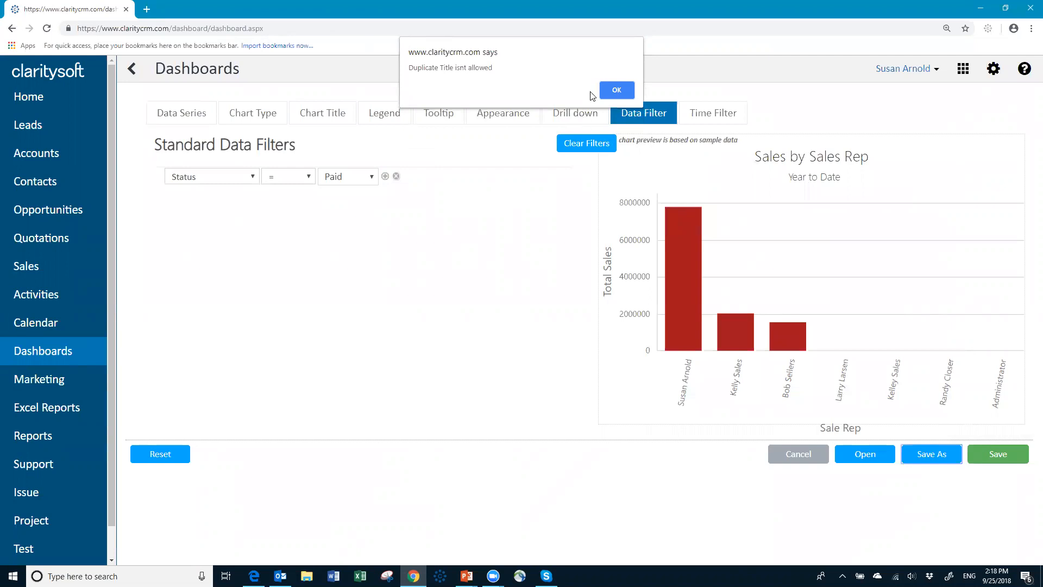
left_click(616, 92)
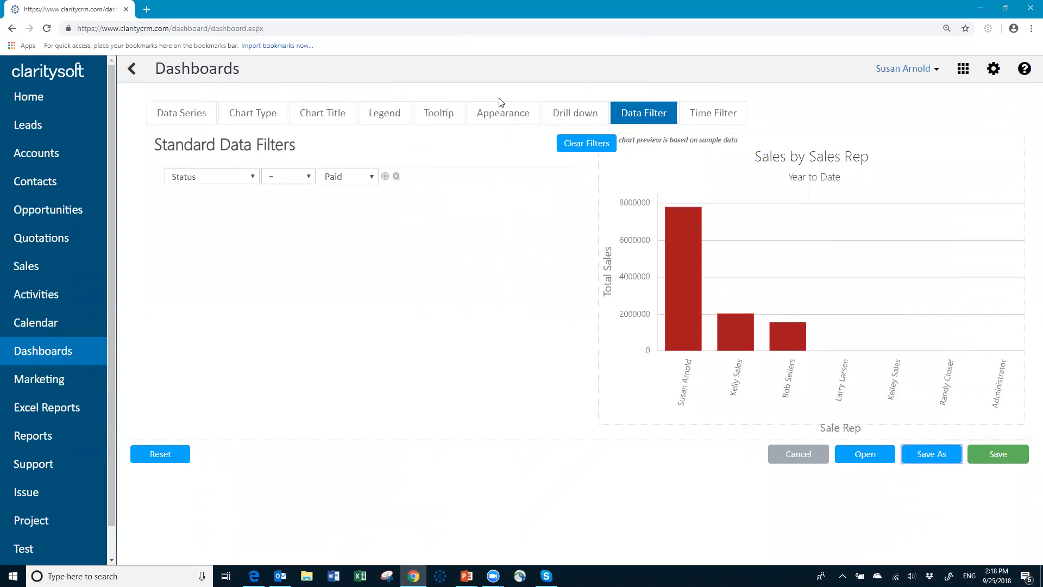
Step: Save the chart under the new title "Sales by Sales Rep YTD"
left_click(912, 454)
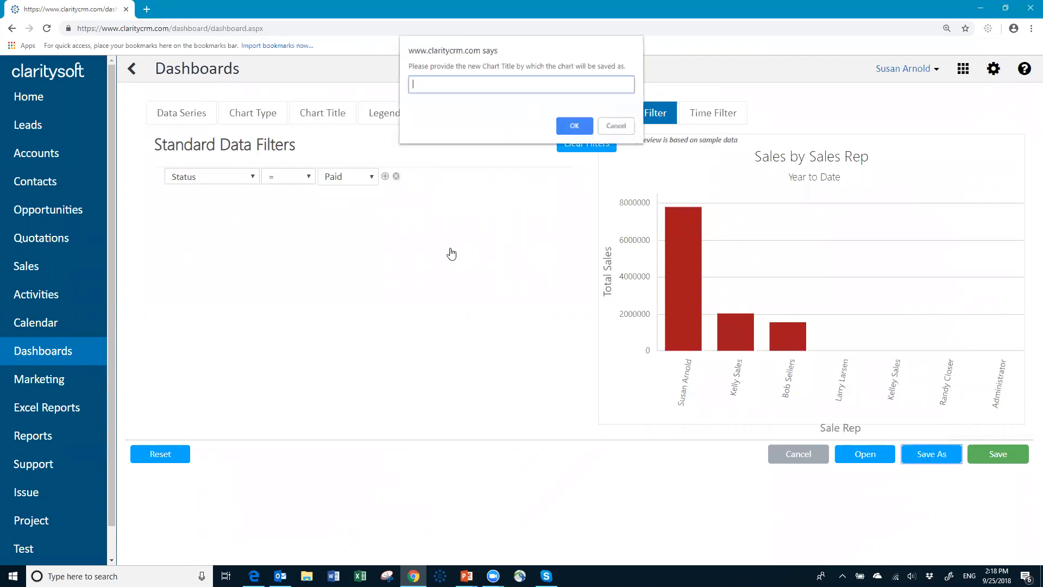
type("Sal")
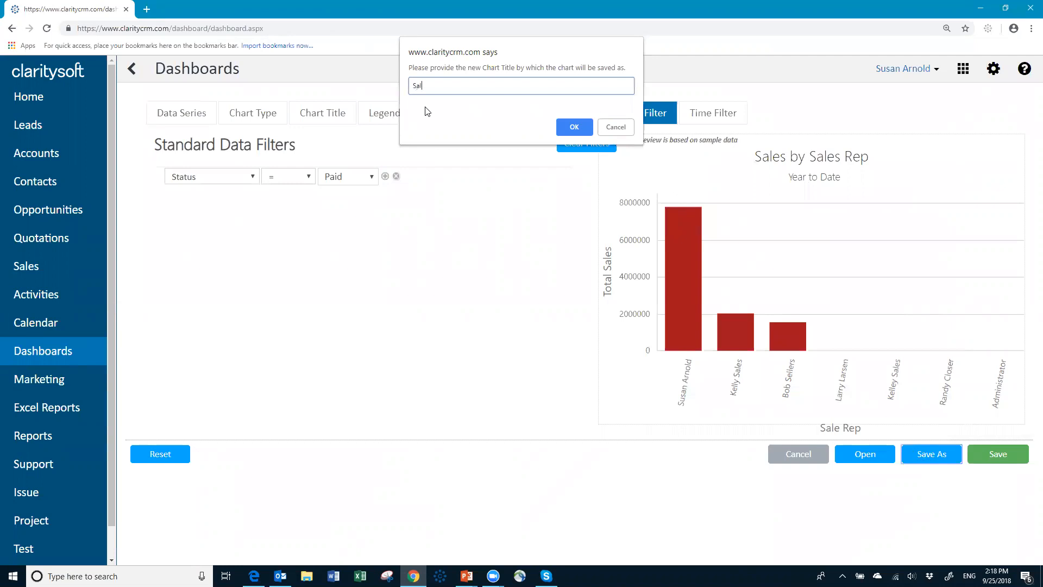
type("es by Sales Rep YTD")
left_click(572, 128)
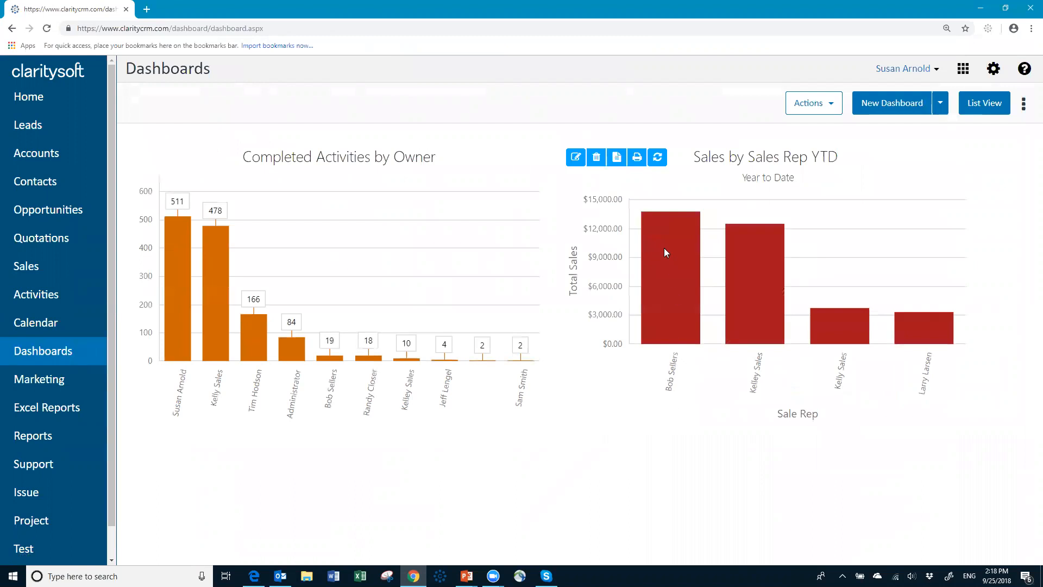
Step: Examine the bar tooltips of the Sales by Sales Rep YTD chart and the tools offered on both dashboard charts
mouse_move(666, 253)
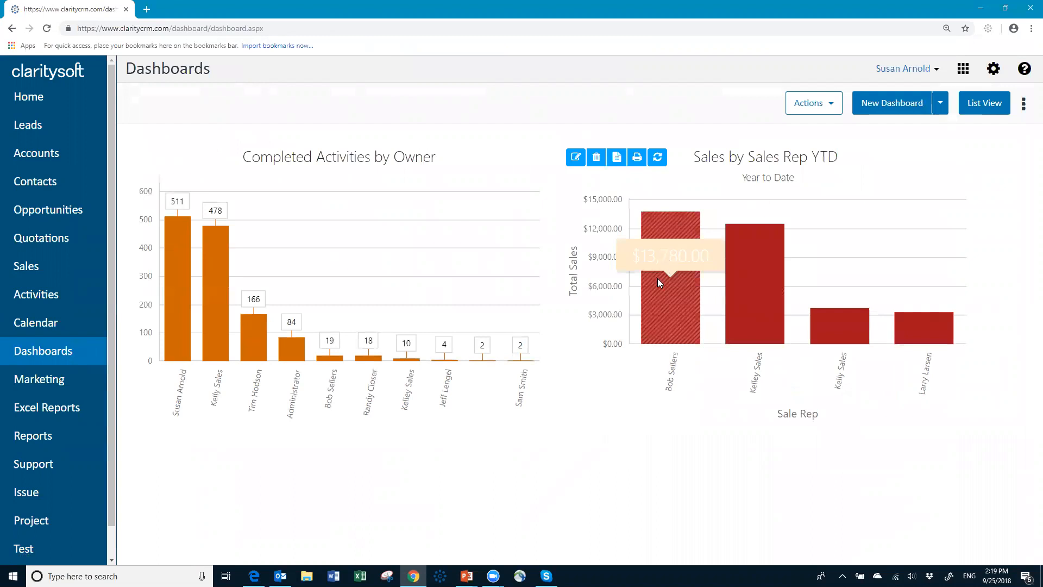
mouse_move(750, 289)
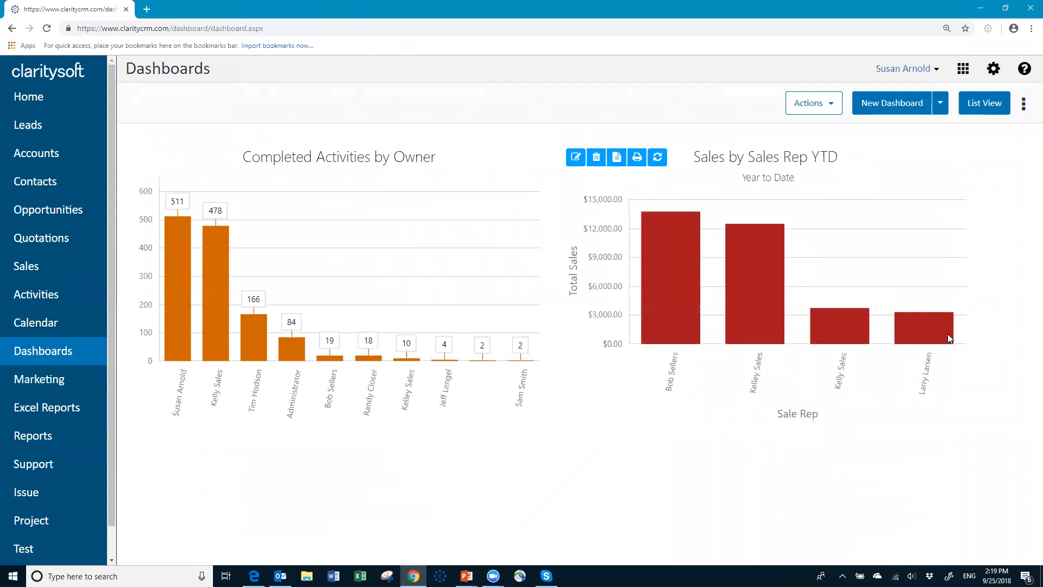
mouse_move(949, 338)
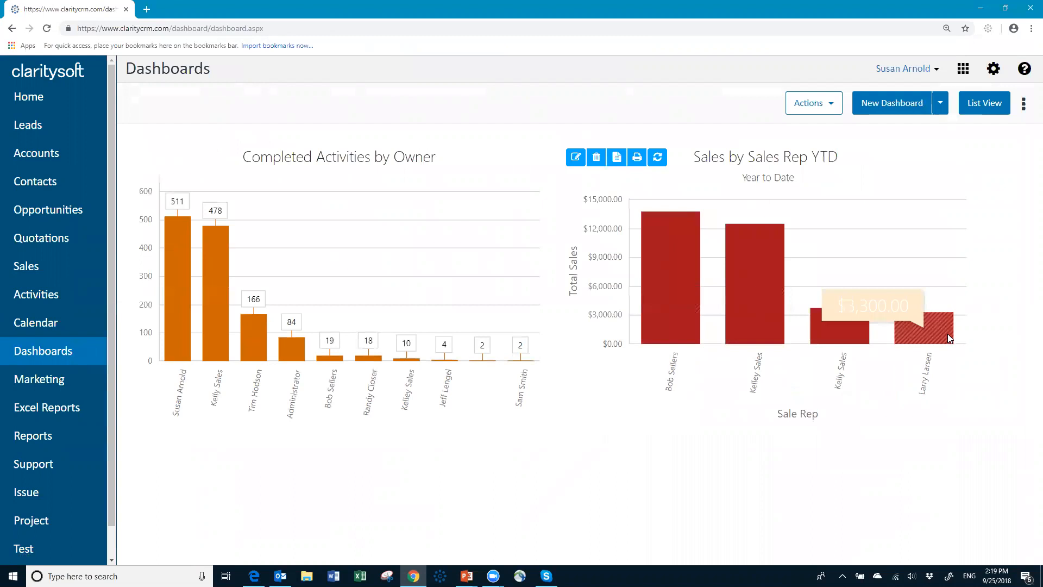
mouse_move(843, 326)
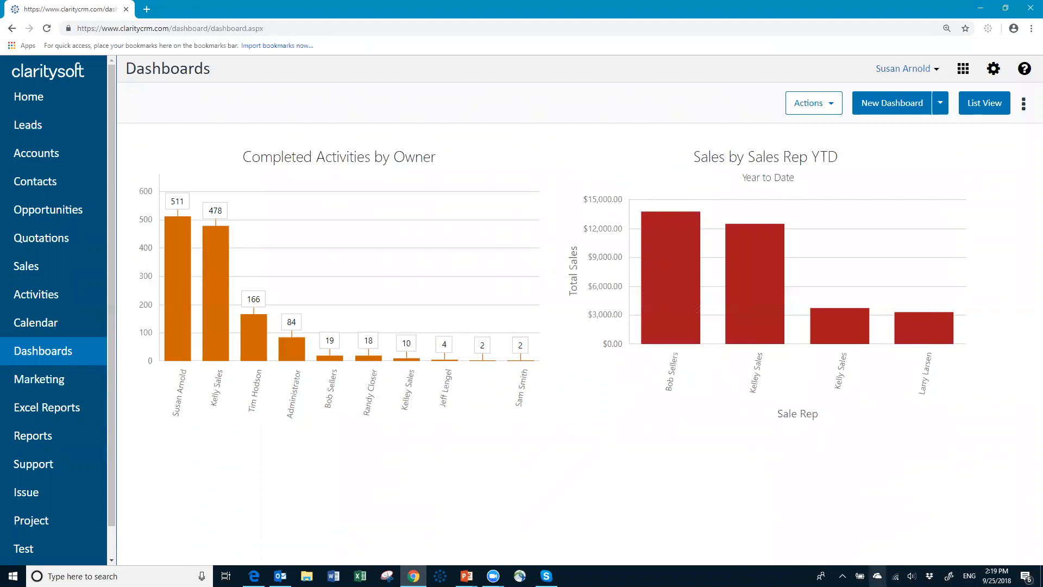
mouse_move(733, 241)
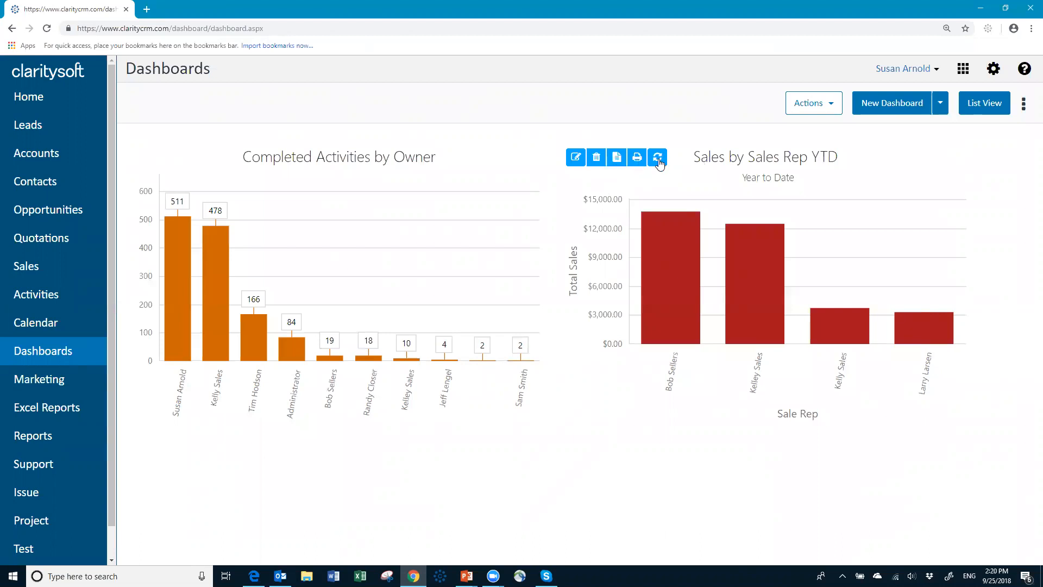
mouse_move(356, 225)
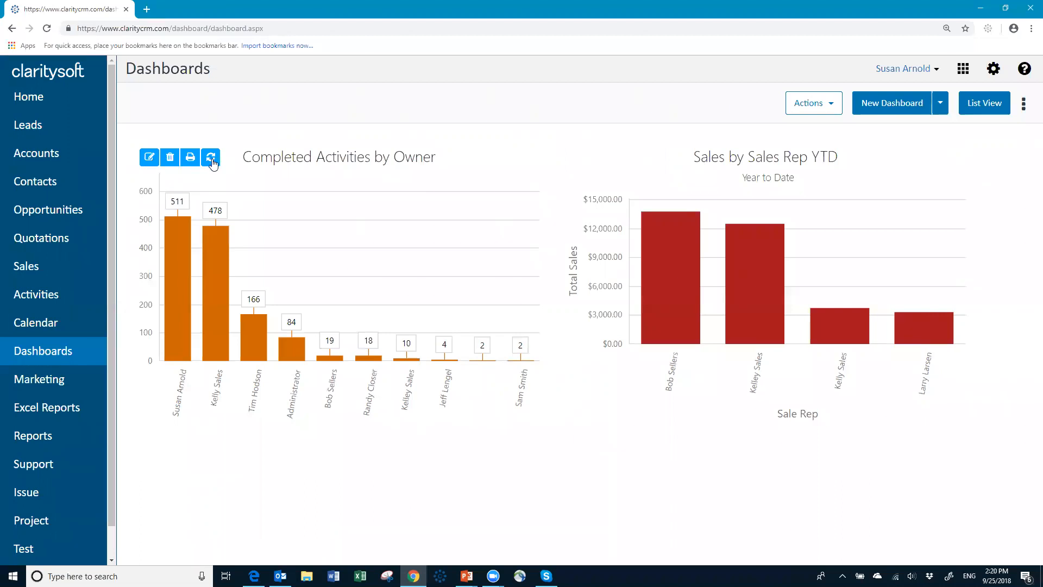
mouse_move(786, 188)
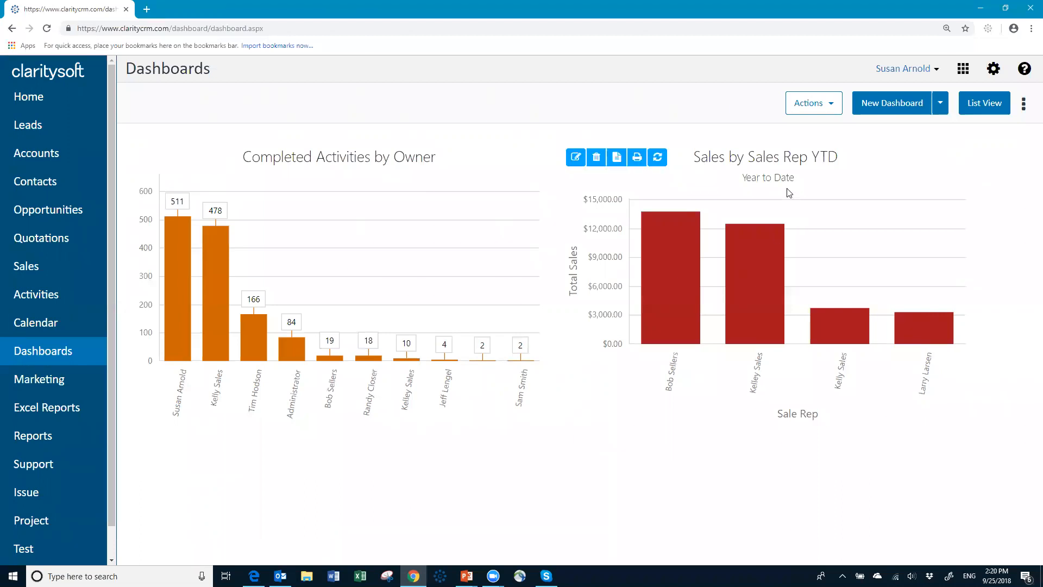
Step: View the chart's YTD Sales By Rep drill-down report and its download formats before returning to the dashboard
left_click(617, 159)
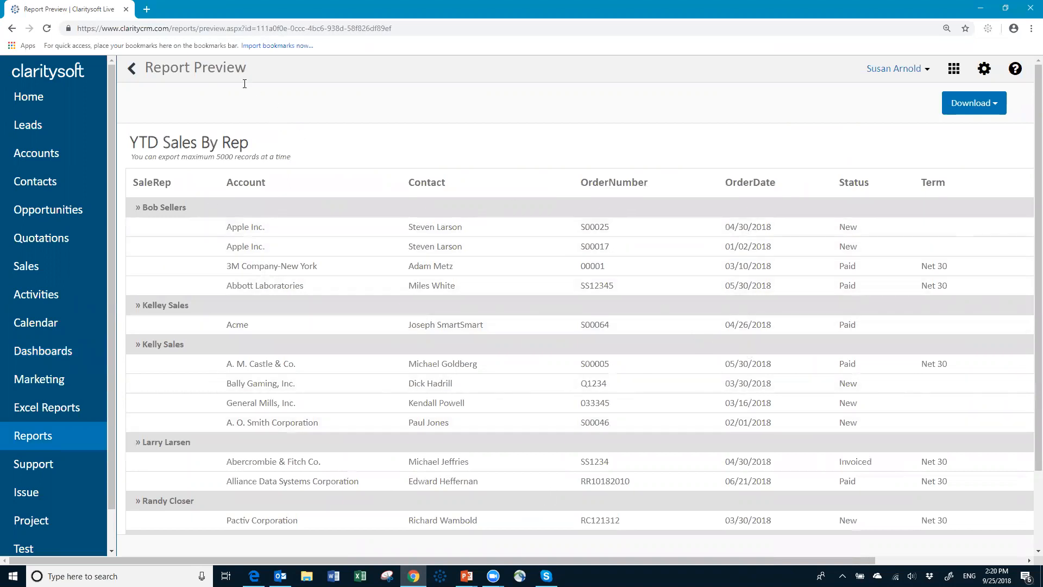
left_click(994, 106)
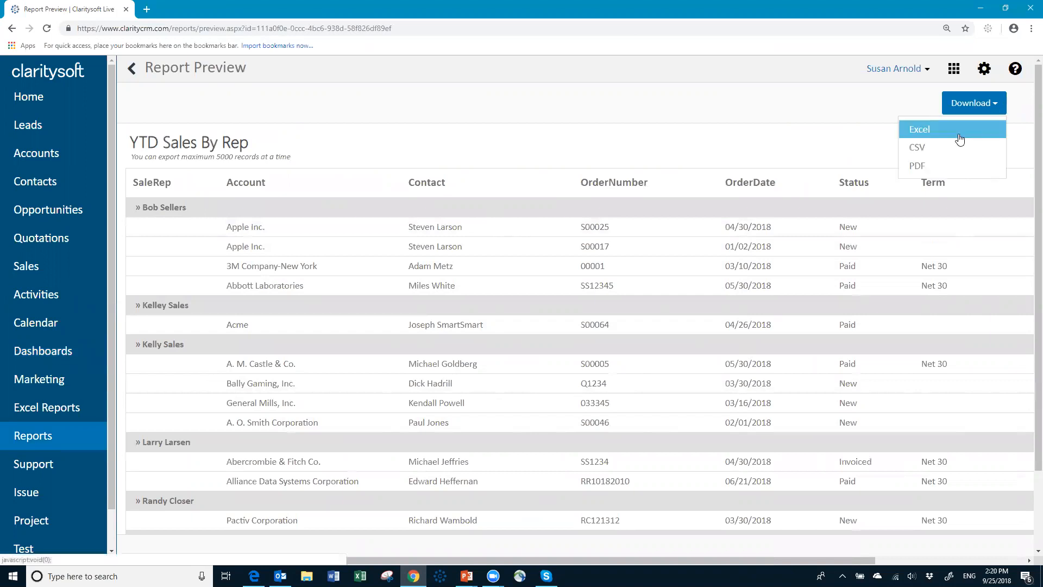
left_click(662, 112)
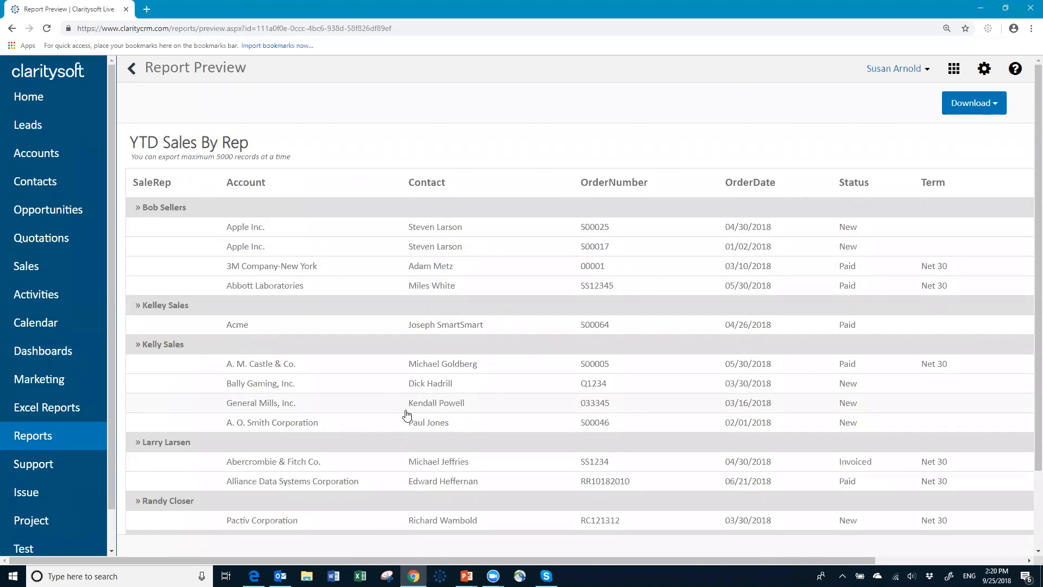
left_click(136, 73)
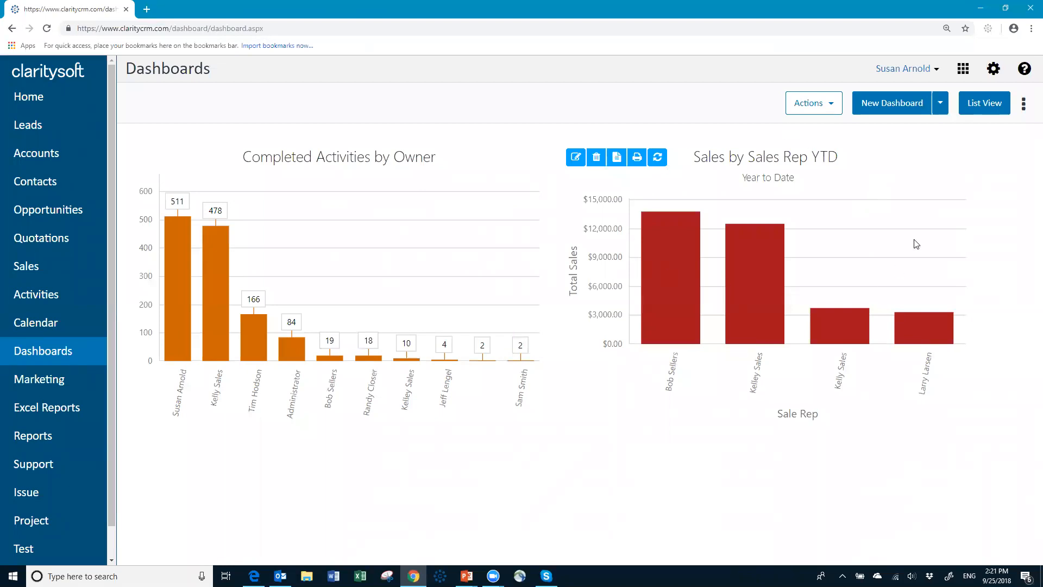
Step: Start a new dashboard chart with Sales as its data source
left_click(891, 105)
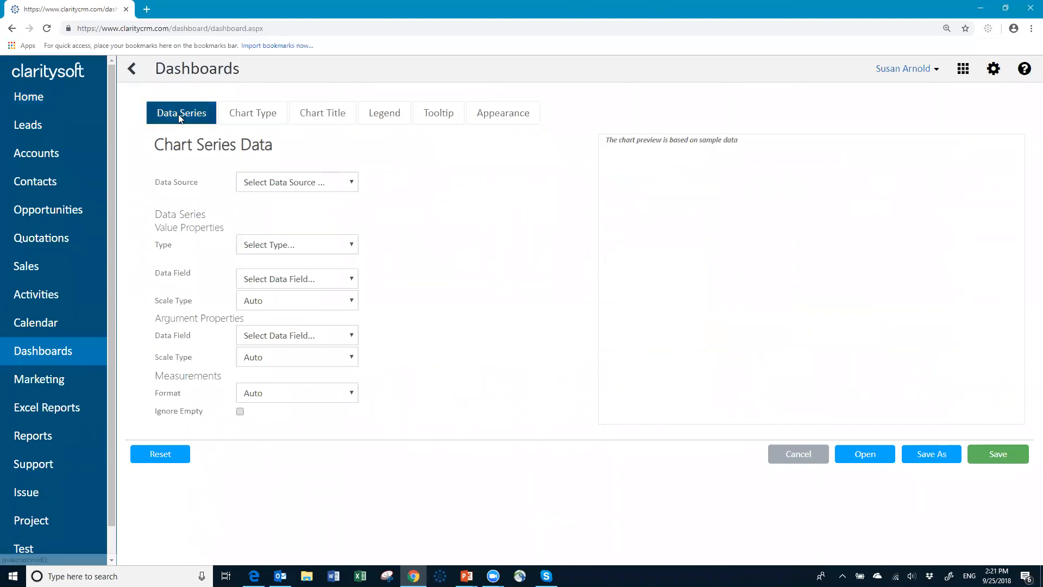
left_click(353, 183)
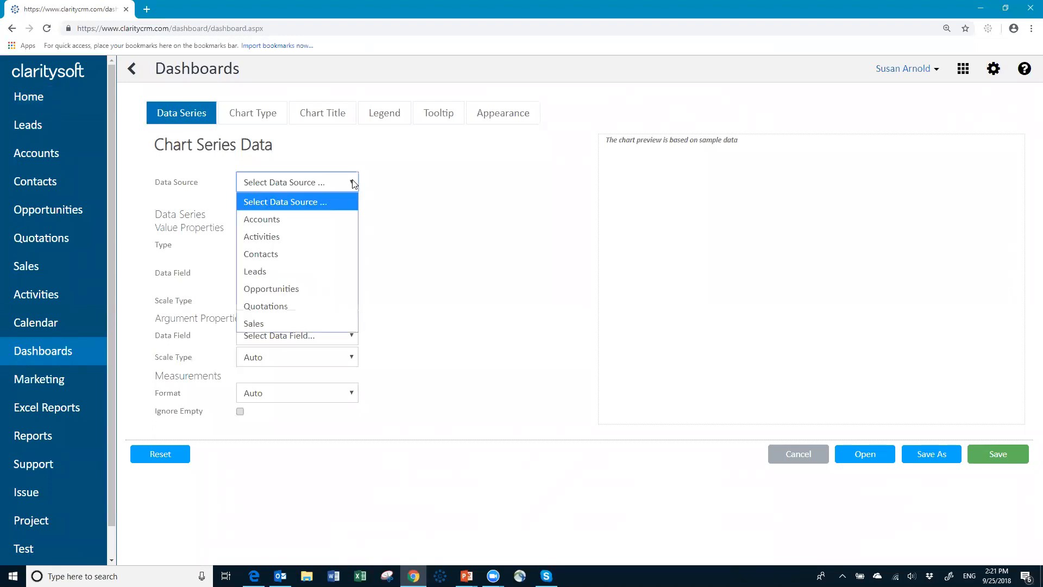
left_click(274, 325)
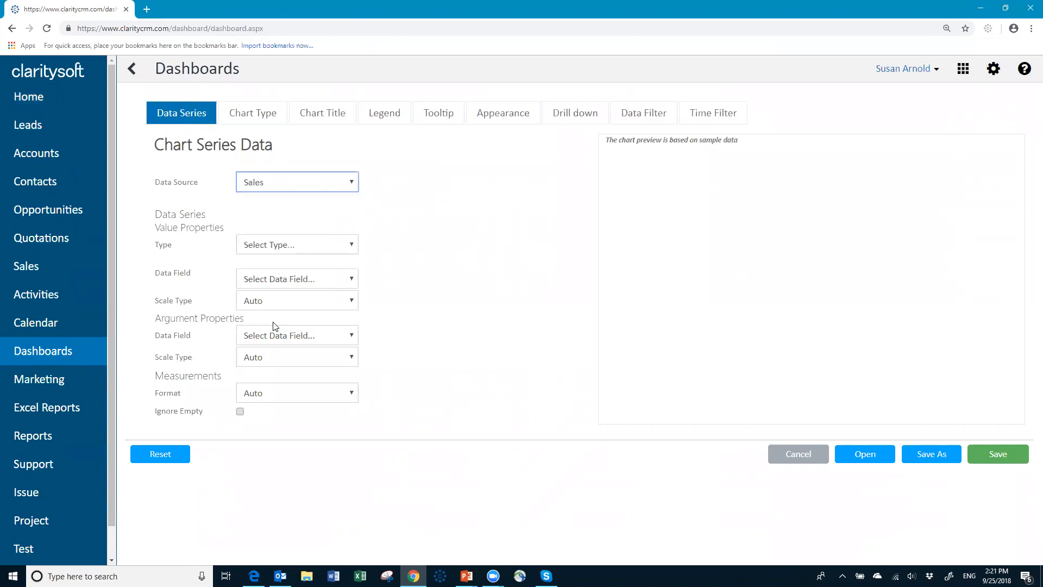
Step: Set the chart's value series to the Sum of SubTotal function with a Currency scale type
left_click(352, 248)
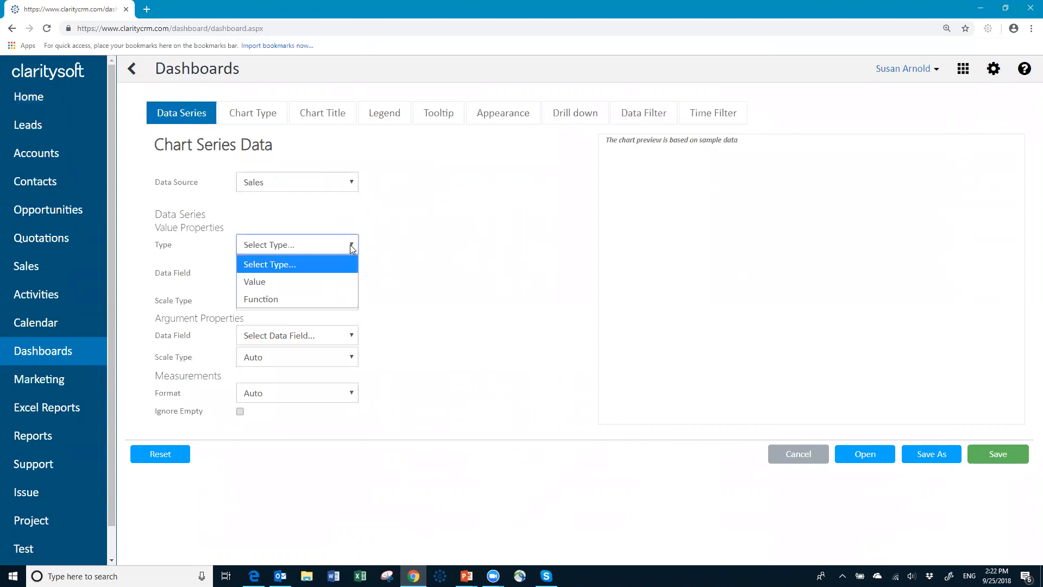
left_click(282, 299)
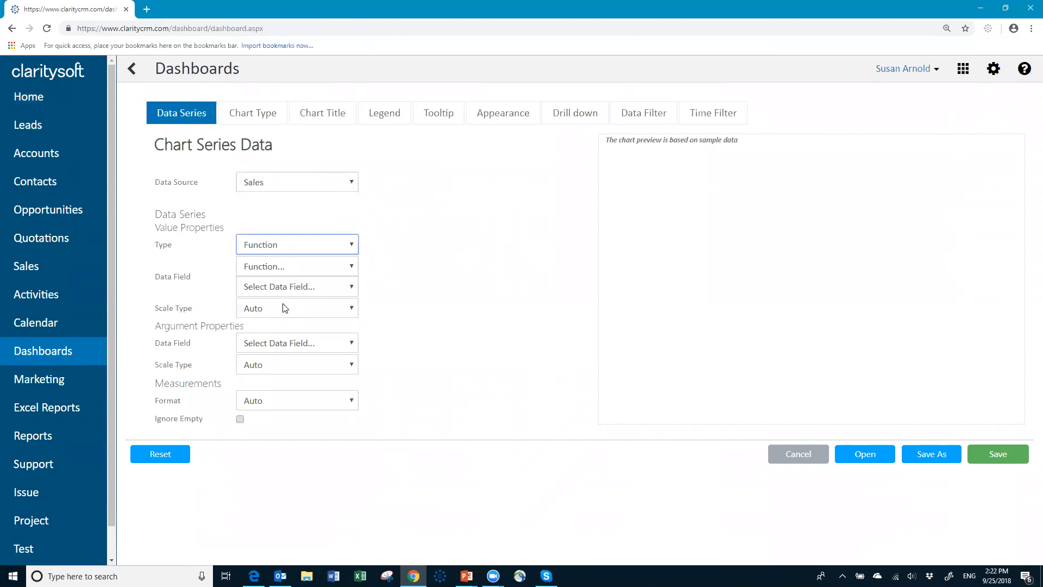
left_click(353, 266)
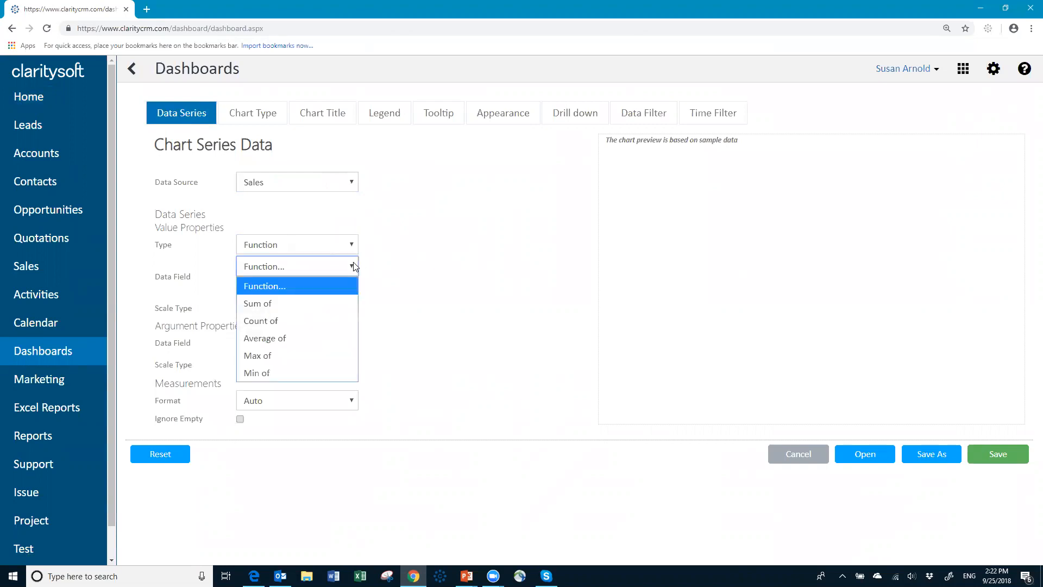
left_click(288, 304)
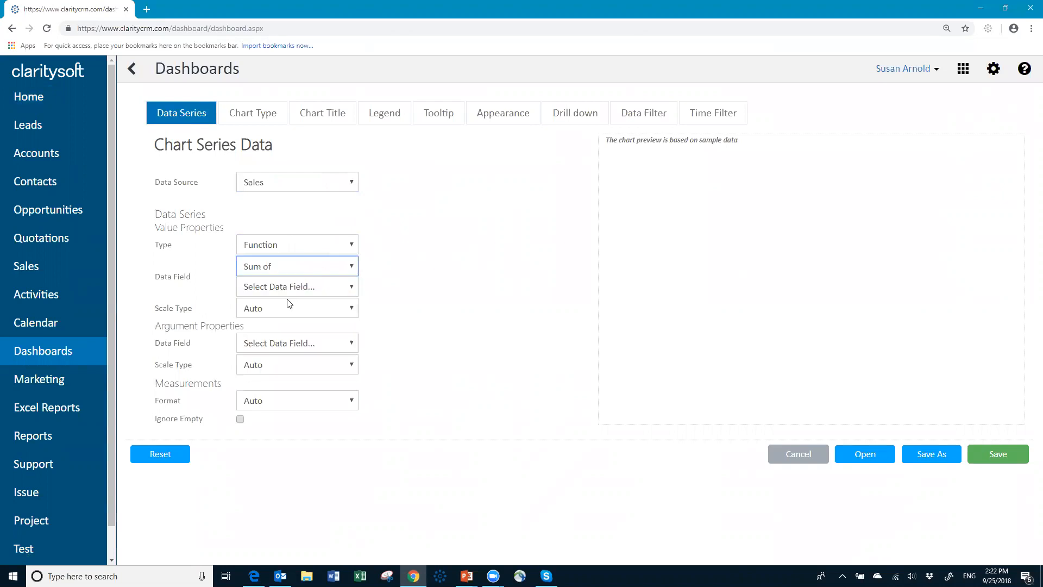
left_click(353, 287)
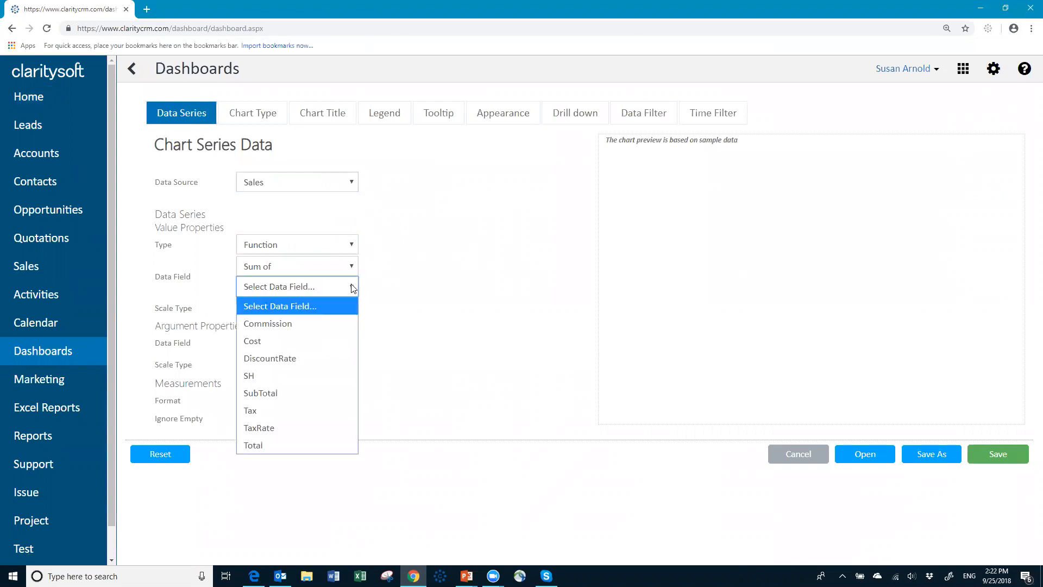
left_click(306, 392)
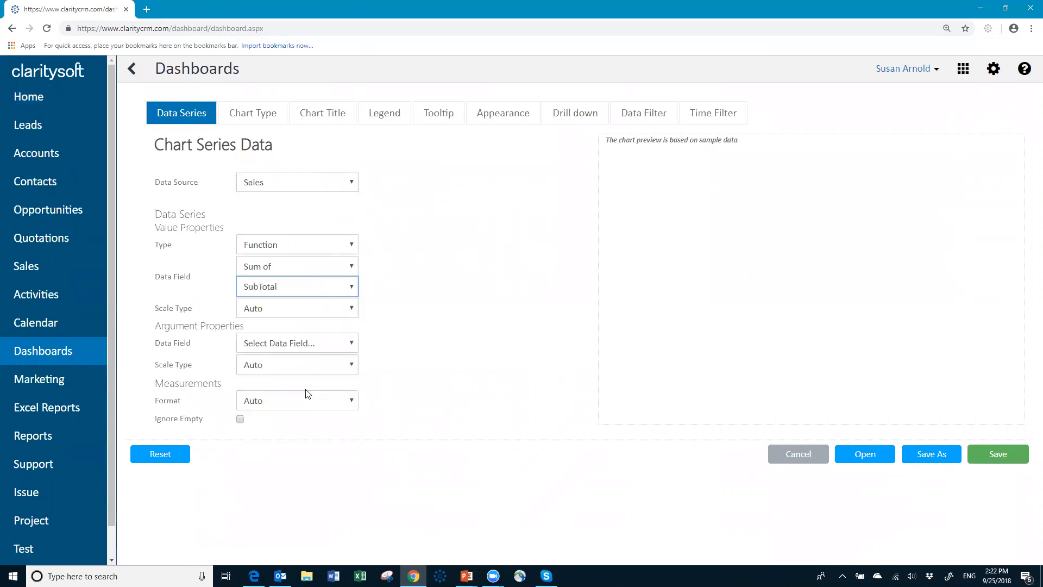
left_click(350, 310)
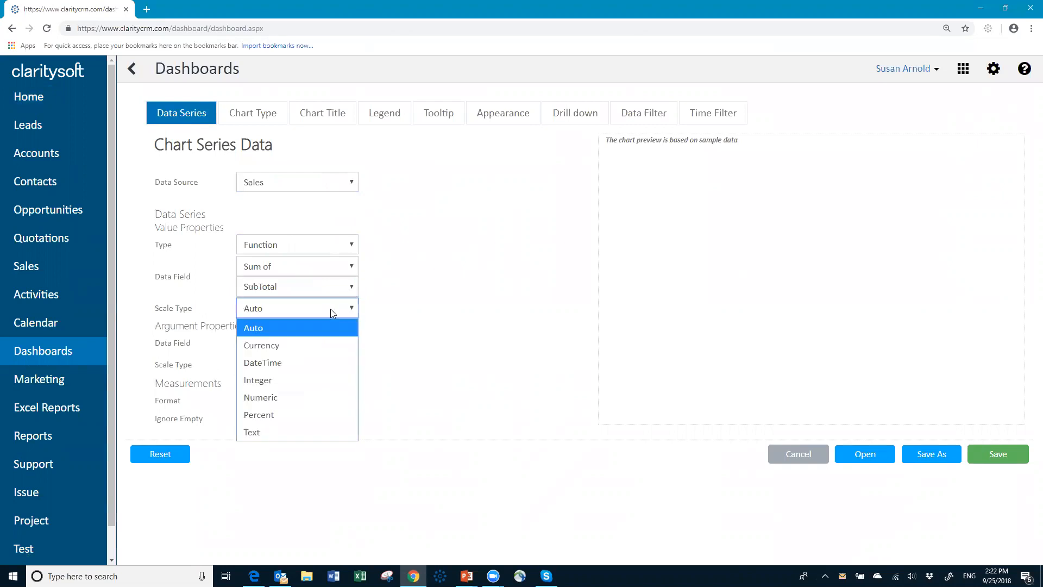
left_click(290, 347)
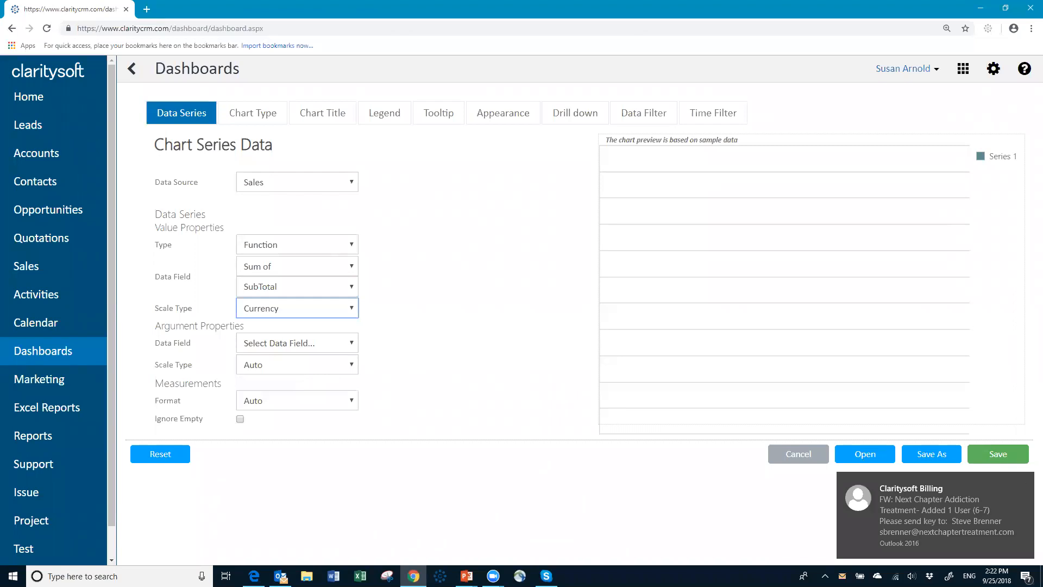
left_click(1022, 479)
left_click(332, 320)
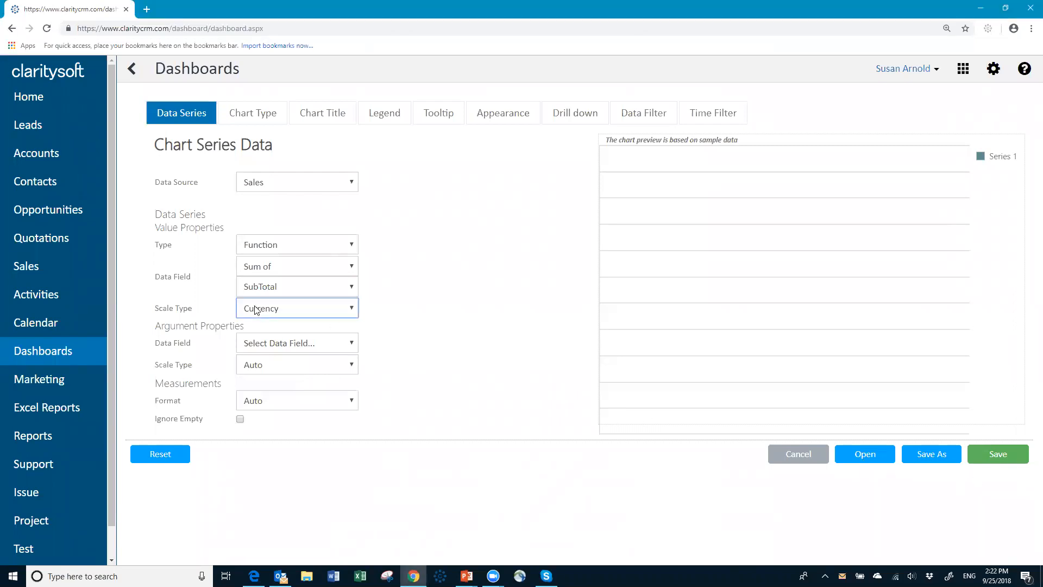
Step: Use Account as the argument data field with the format left on Auto, and ignore empty values
left_click(352, 343)
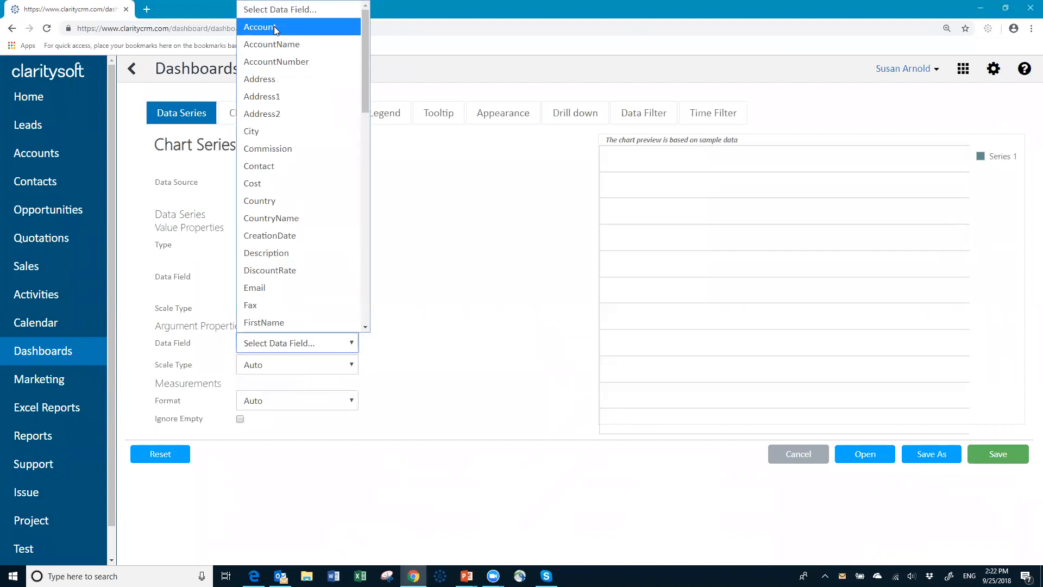
left_click(275, 29)
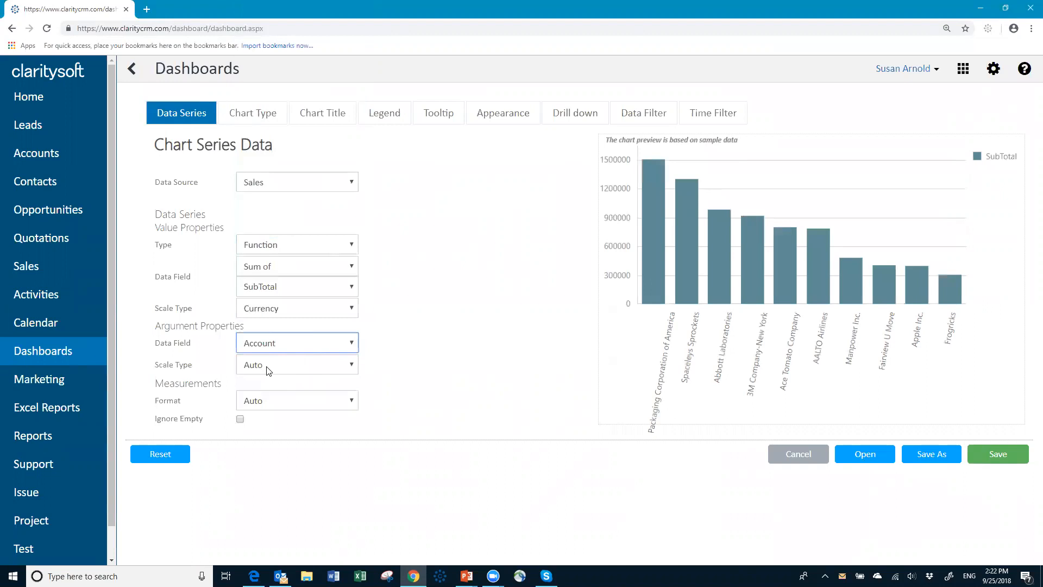
left_click(352, 402)
left_click(354, 402)
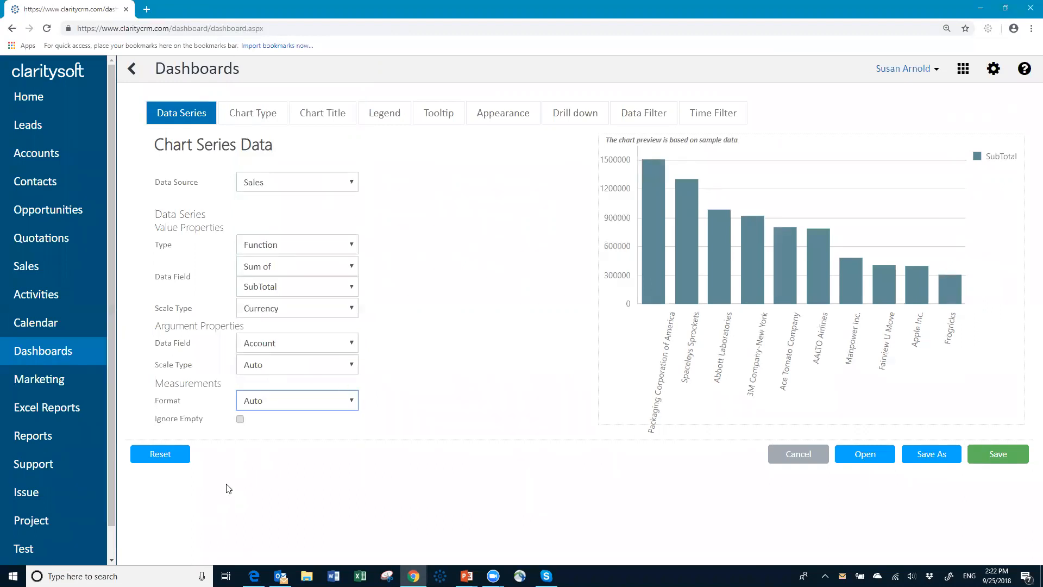
left_click(240, 418)
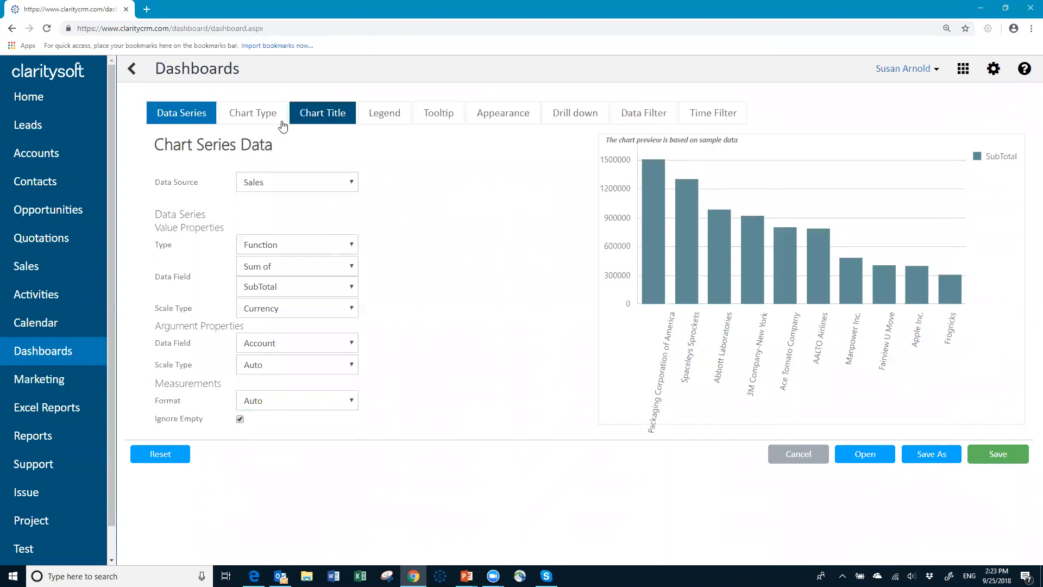
Step: Limit the bar chart to the top 5 records
left_click(252, 115)
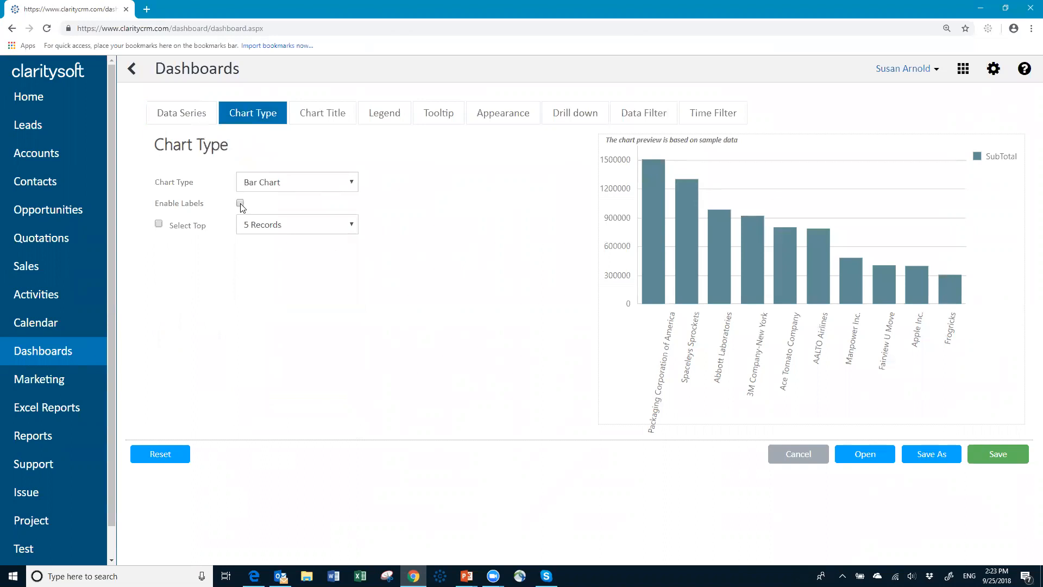
left_click(159, 224)
left_click(352, 225)
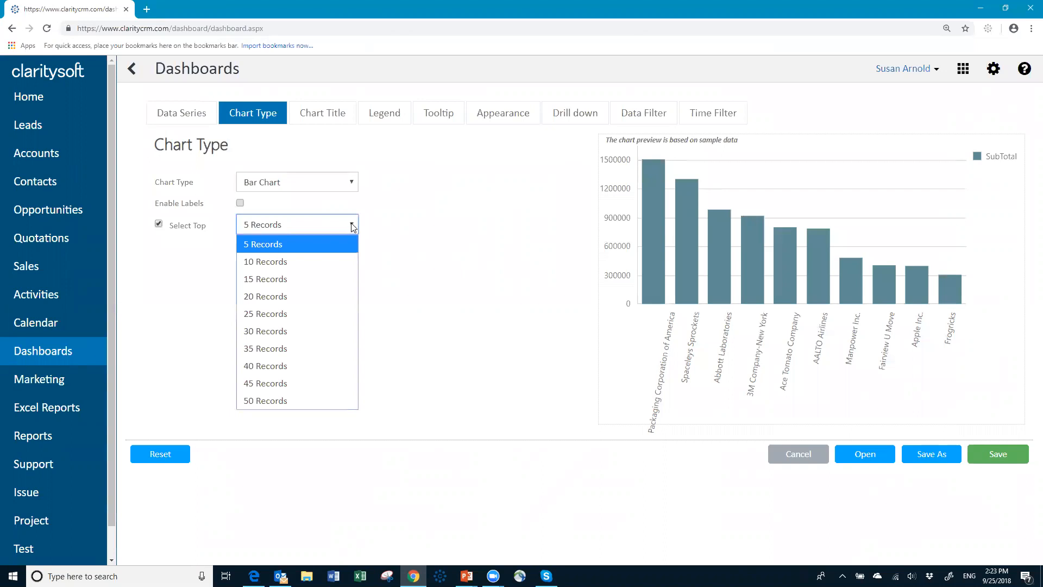
left_click(287, 228)
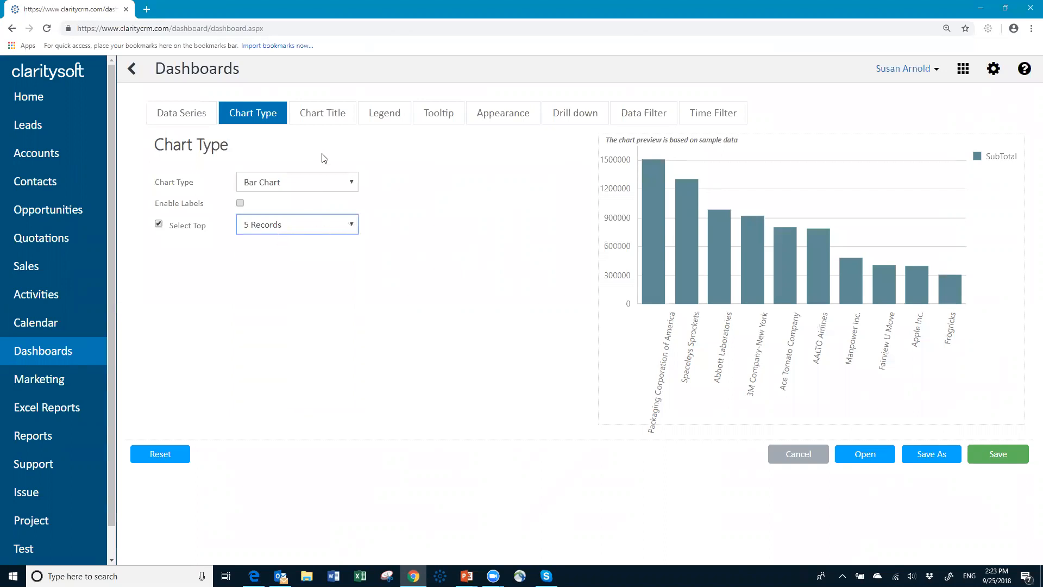
Step: Give the chart the main title "Top 5 Accounts" and the subtitle "For Sales"
left_click(327, 119)
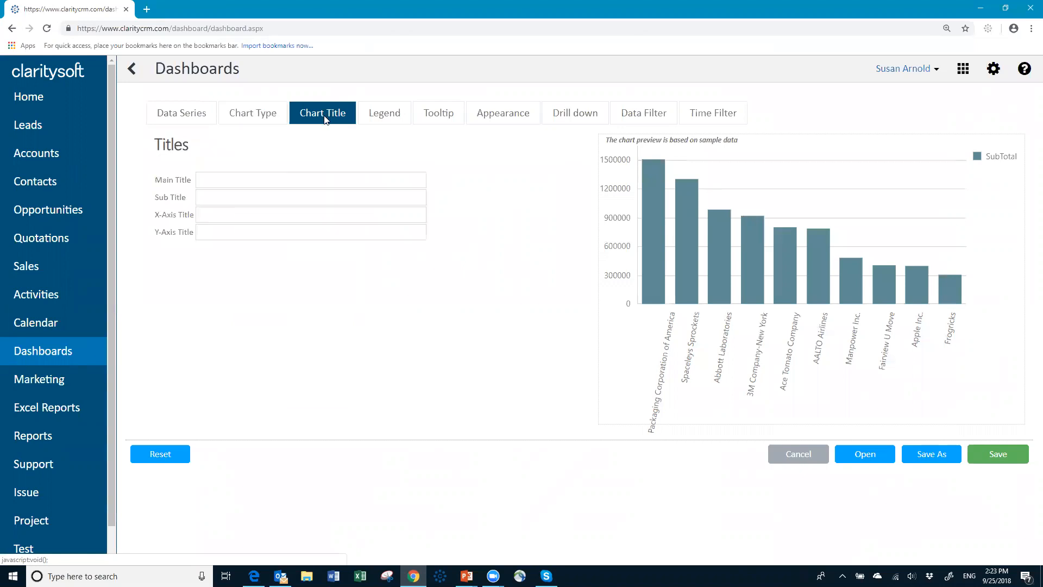
left_click(259, 177)
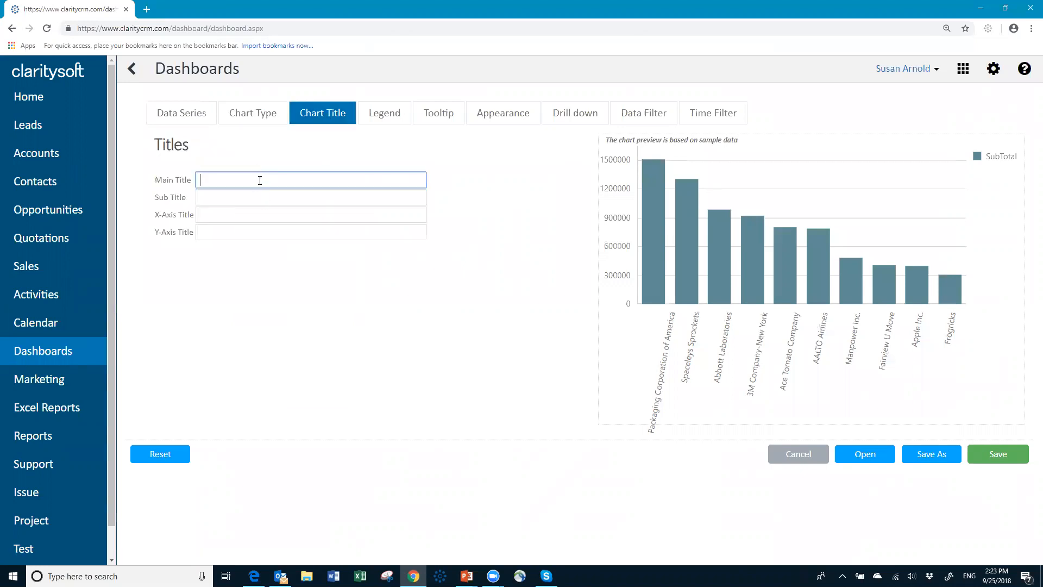
type("Top 5 Accounts for Sales")
key("BackSpace")
key("BackSpace")
key("BackSpace")
key("BackSpace")
key("BackSpace")
key("BackSpace")
key("BackSpace")
key("BackSpace")
key("BackSpace")
key("BackSpace")
key("Tab")
type("Fo")
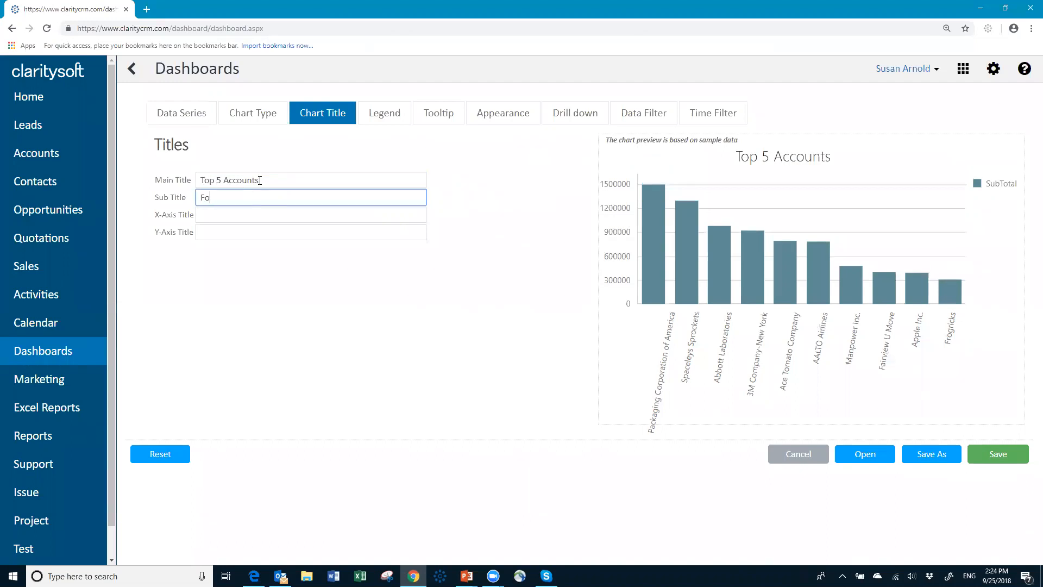
type("r Sales")
Step: Title the Y-axis "Sales Total", leave the X-axis untitled, and turn off the chart legend
left_click(218, 218)
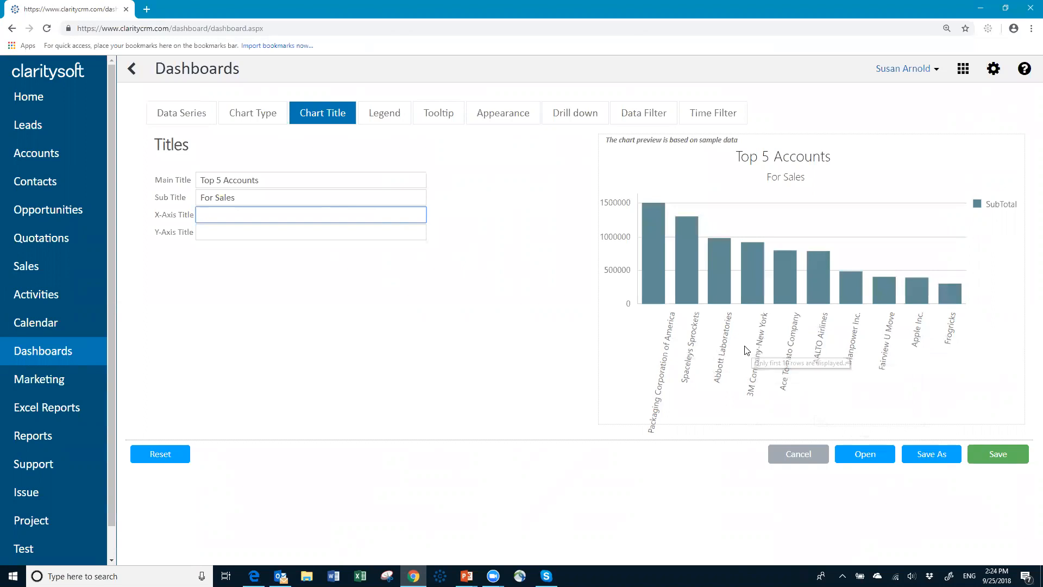
left_click(233, 233)
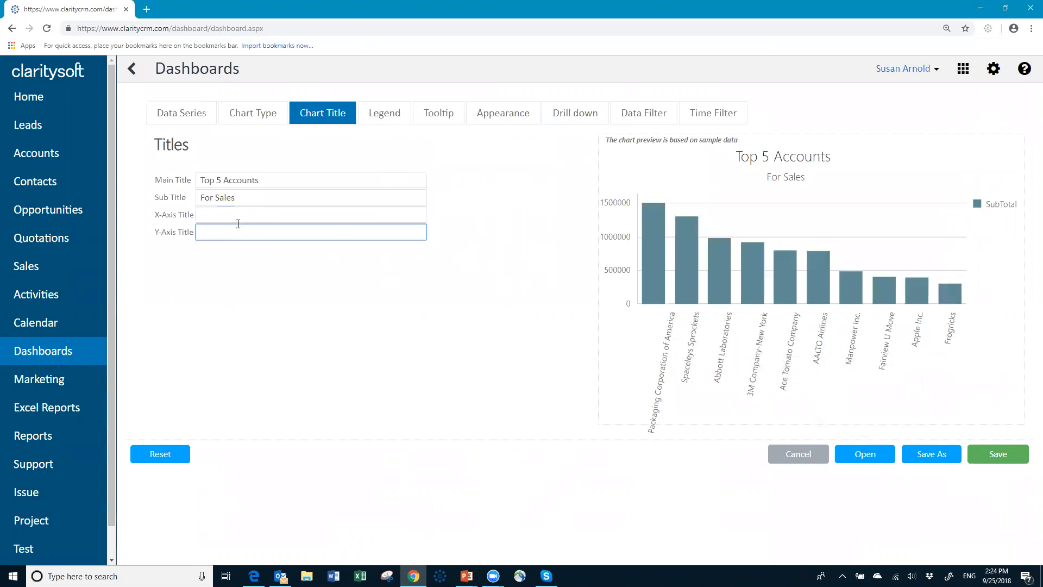
type("Sales Total")
key("Tab")
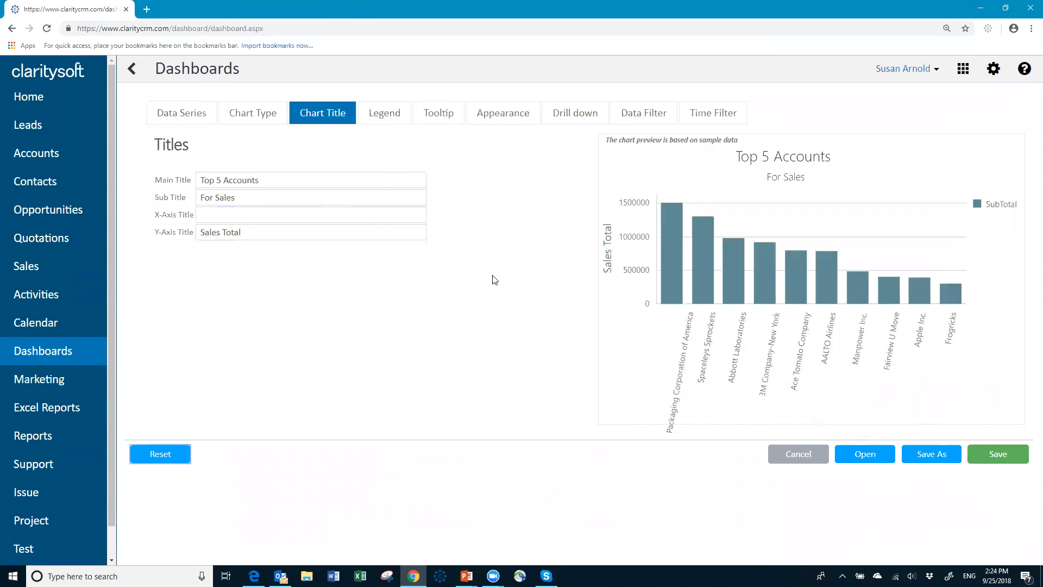
left_click(386, 115)
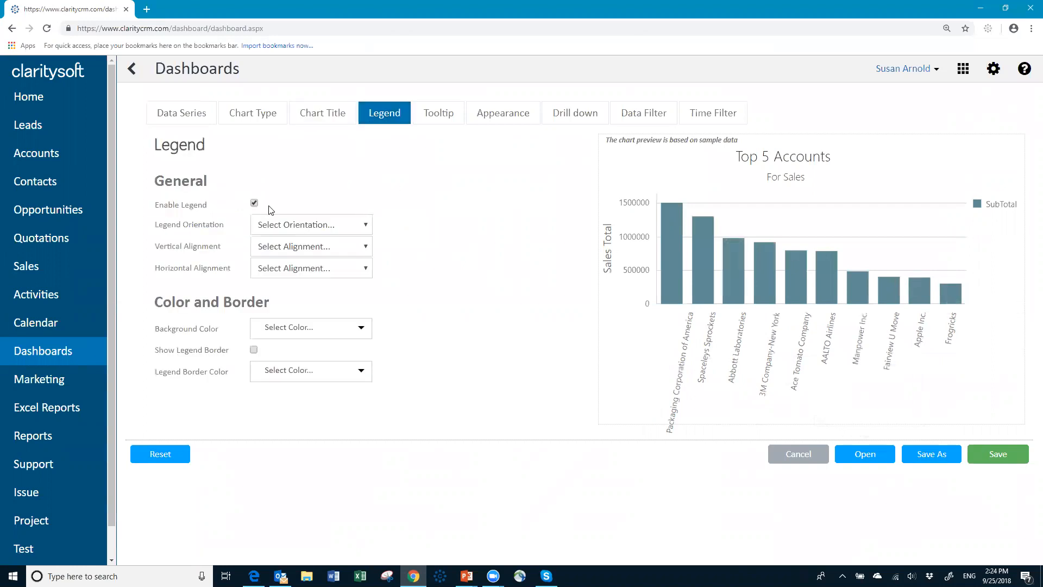
left_click(253, 203)
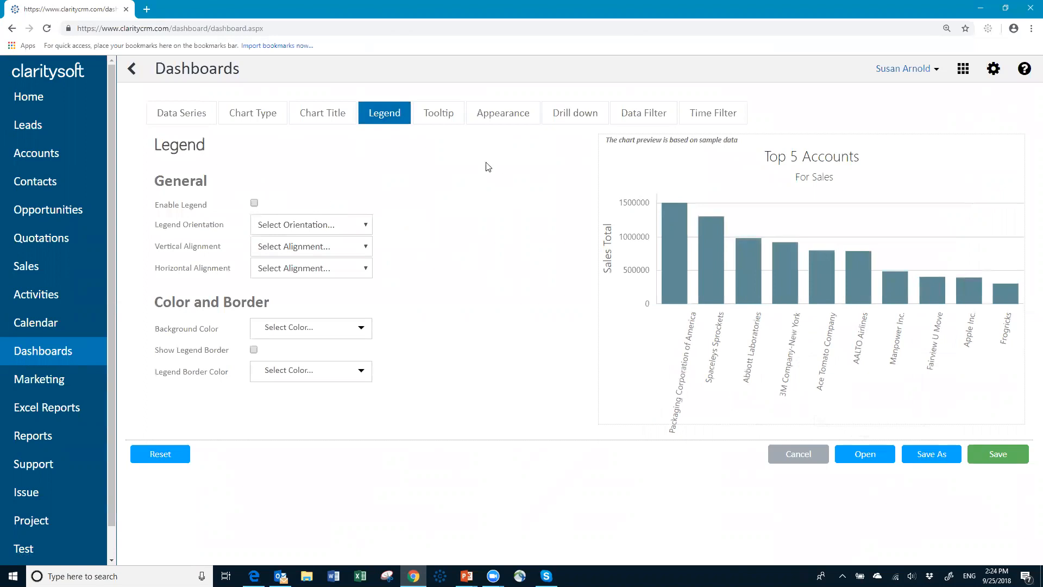
Step: Set the chart's tooltip color to Brown, keeping tooltips enabled
left_click(441, 114)
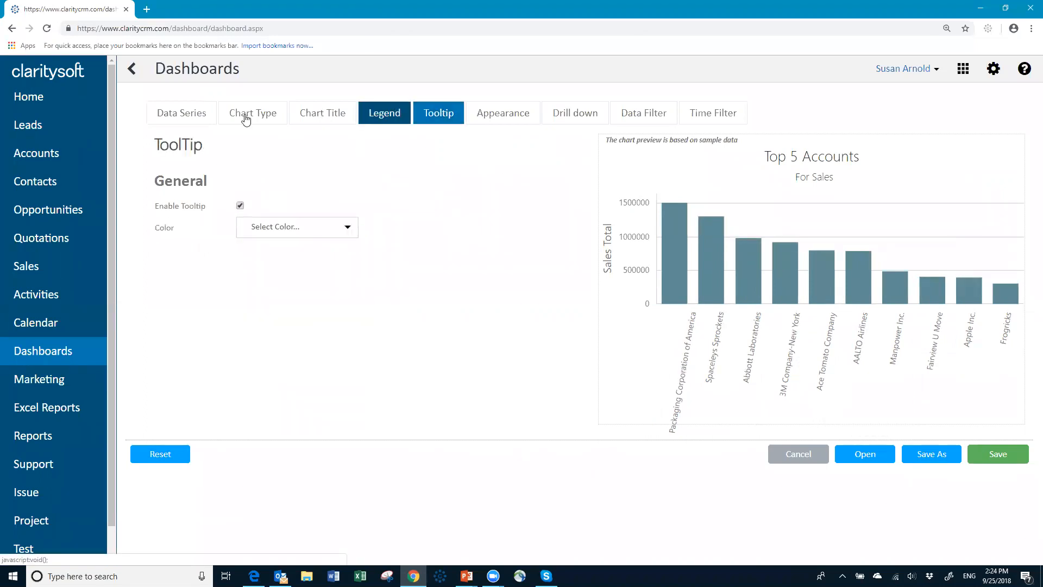
left_click(348, 232)
left_click(354, 356)
left_click(354, 355)
left_click(354, 356)
left_click(354, 356)
left_click(353, 356)
left_click(354, 356)
left_click(354, 356)
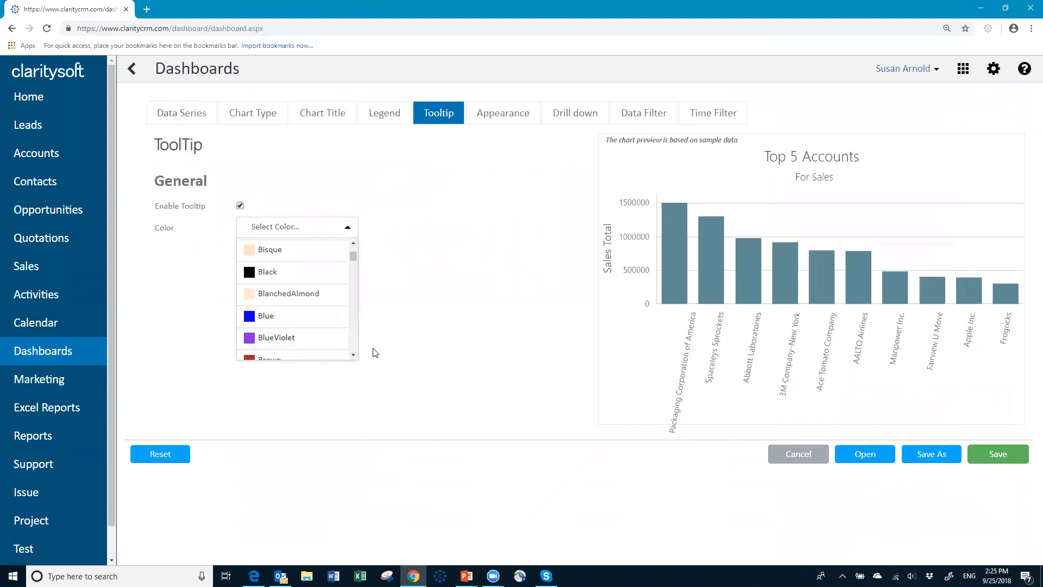
left_click(353, 356)
left_click(353, 356)
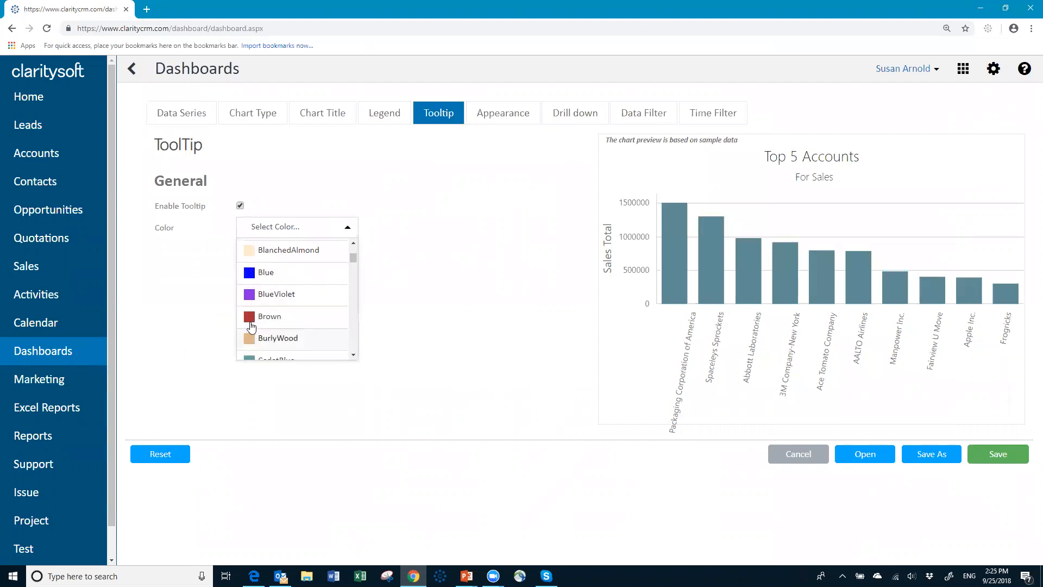
left_click(252, 317)
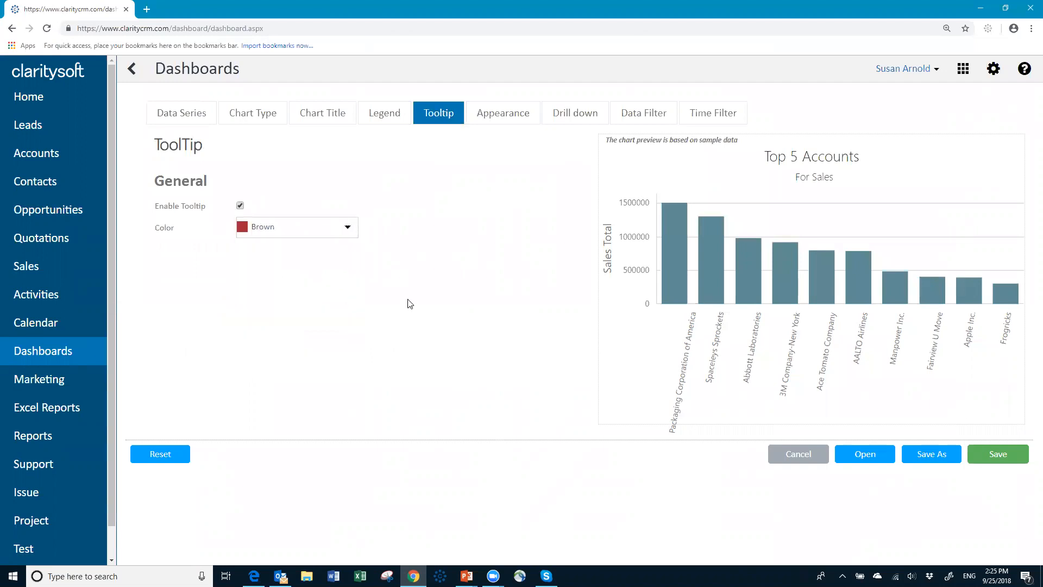
Step: Apply the Soft Pastel palette to the chart
left_click(496, 114)
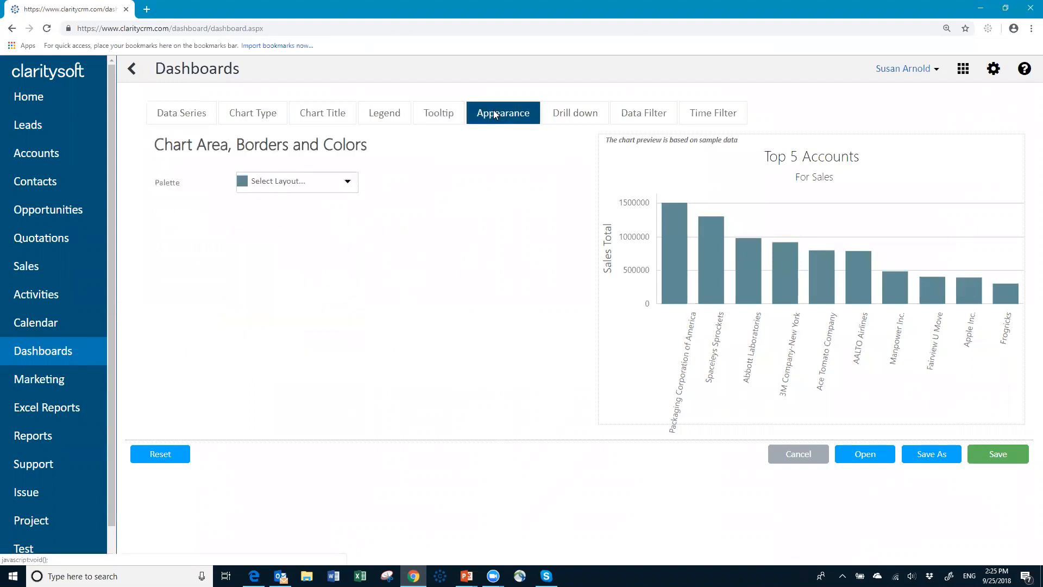
left_click(347, 182)
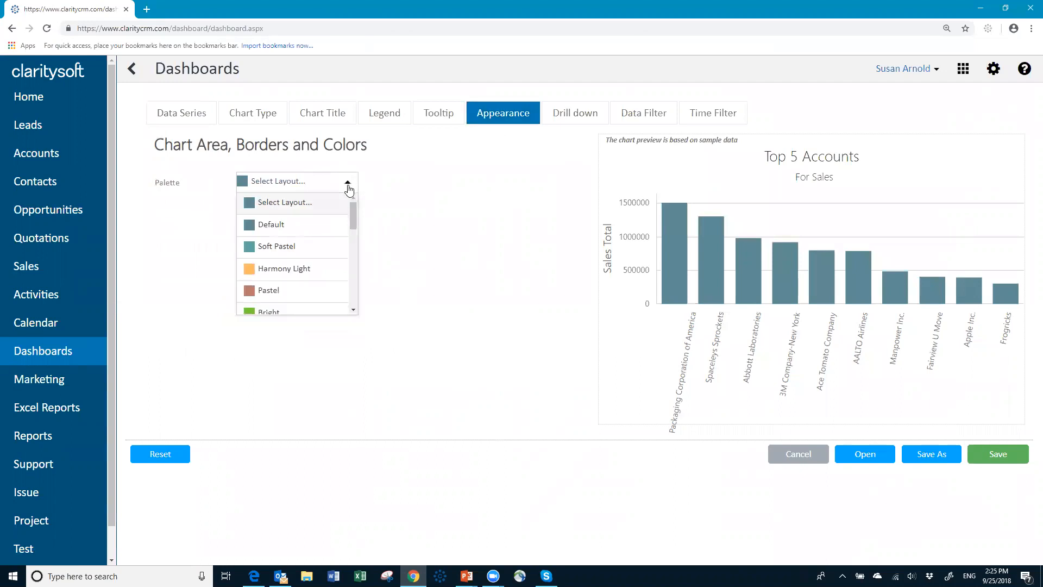
left_click(312, 249)
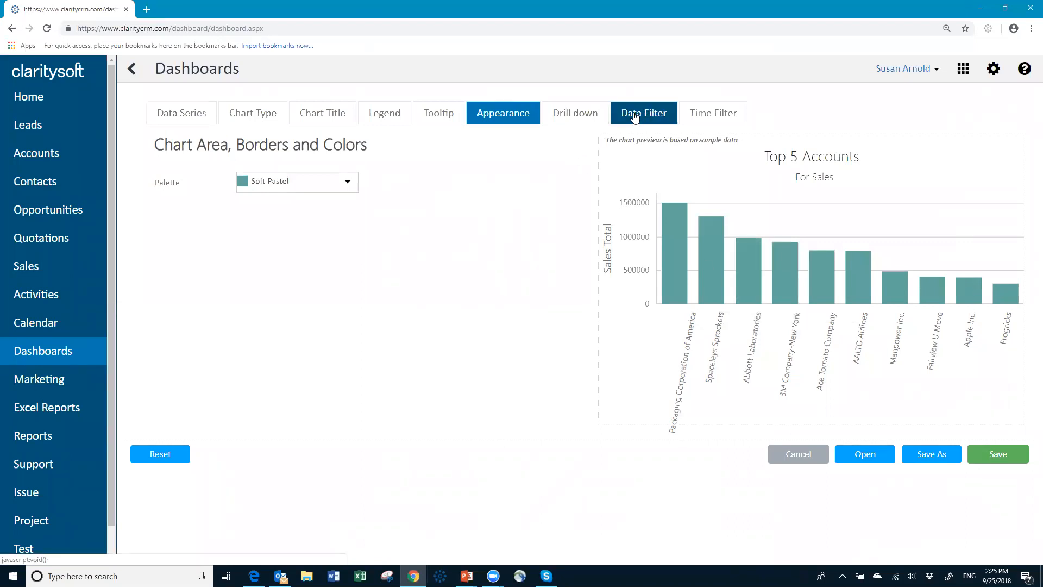
Step: Filter the chart by time using OrderDate as the period, limited to the last 6 months
left_click(713, 113)
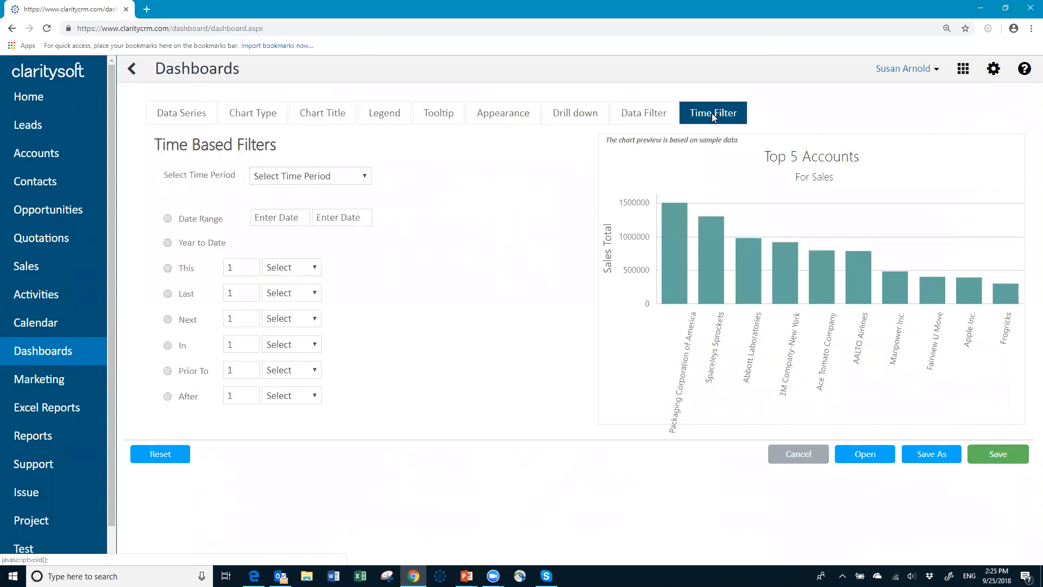
left_click(360, 176)
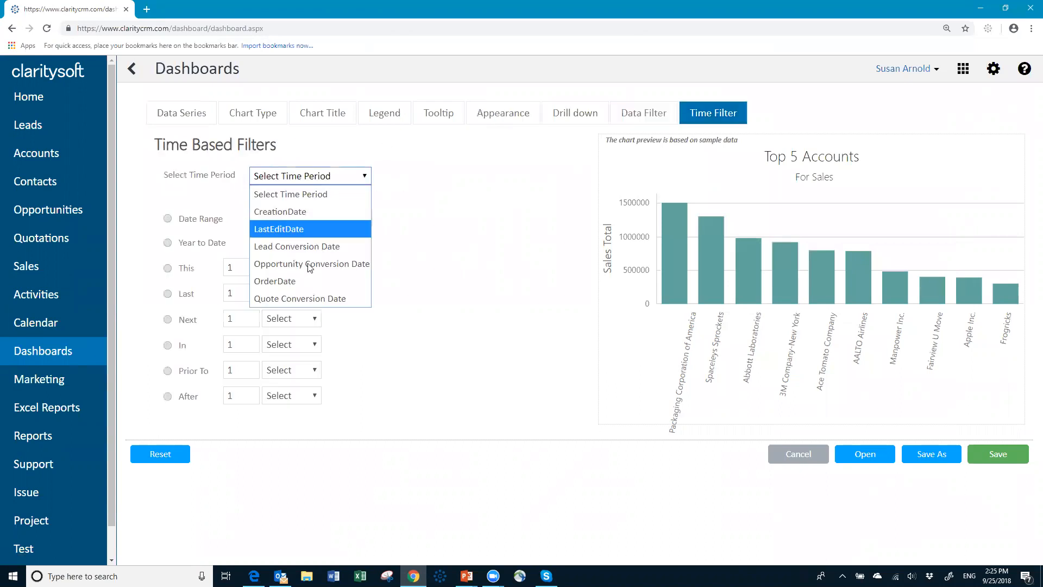
left_click(286, 281)
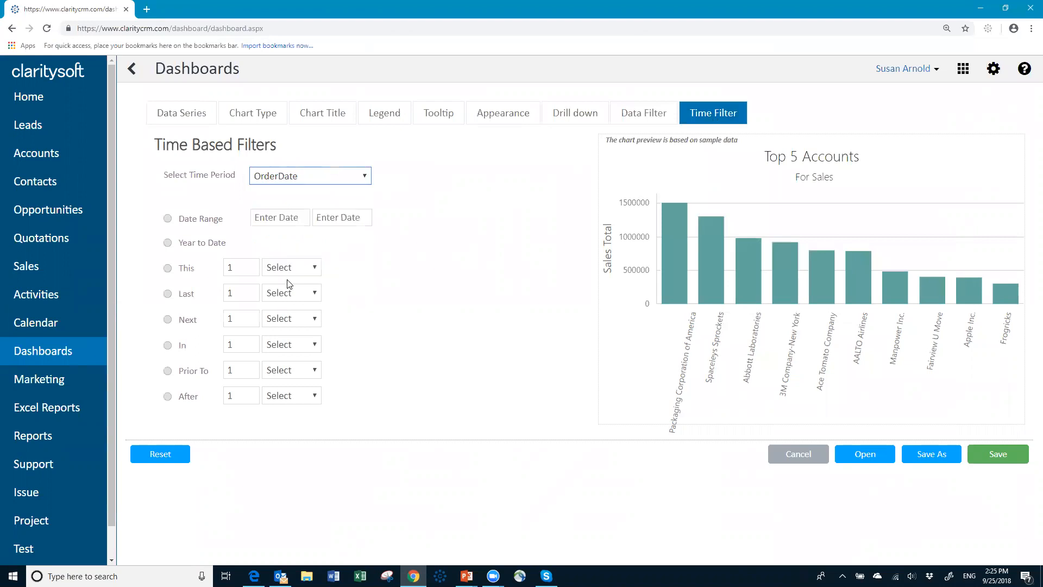
left_click(167, 295)
key("Delete")
type("6")
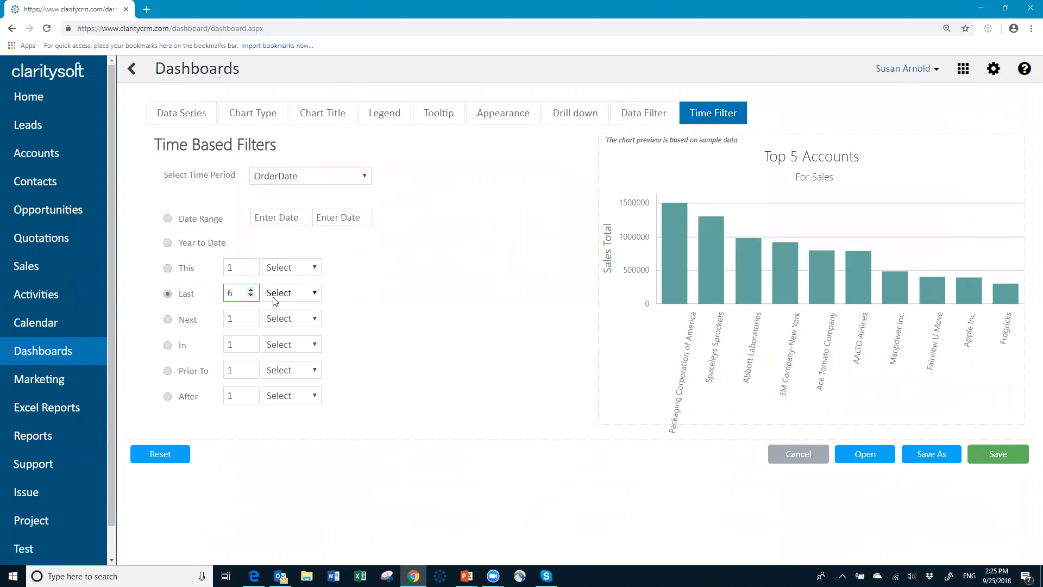
left_click(316, 292)
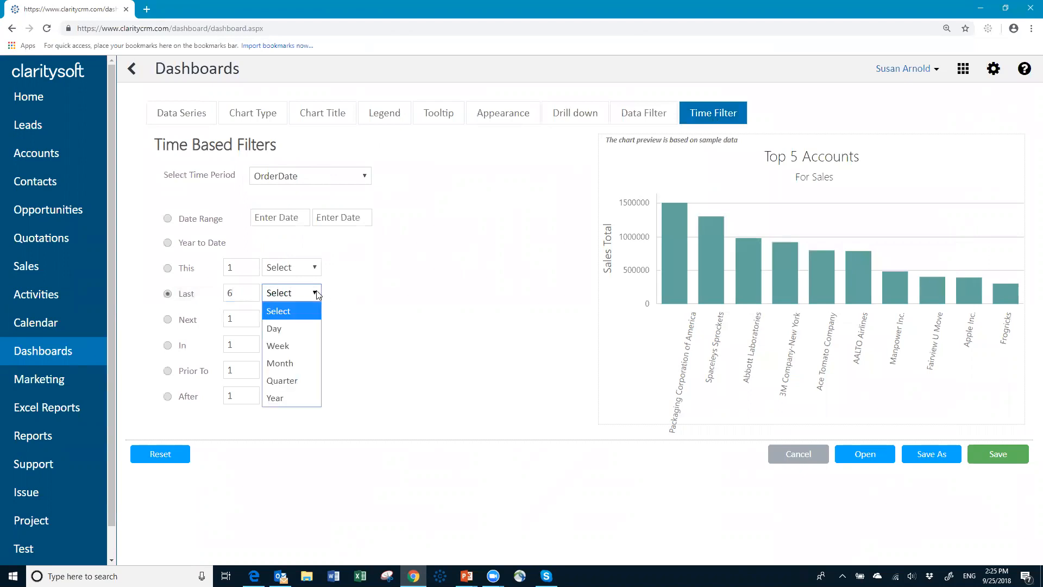
left_click(296, 361)
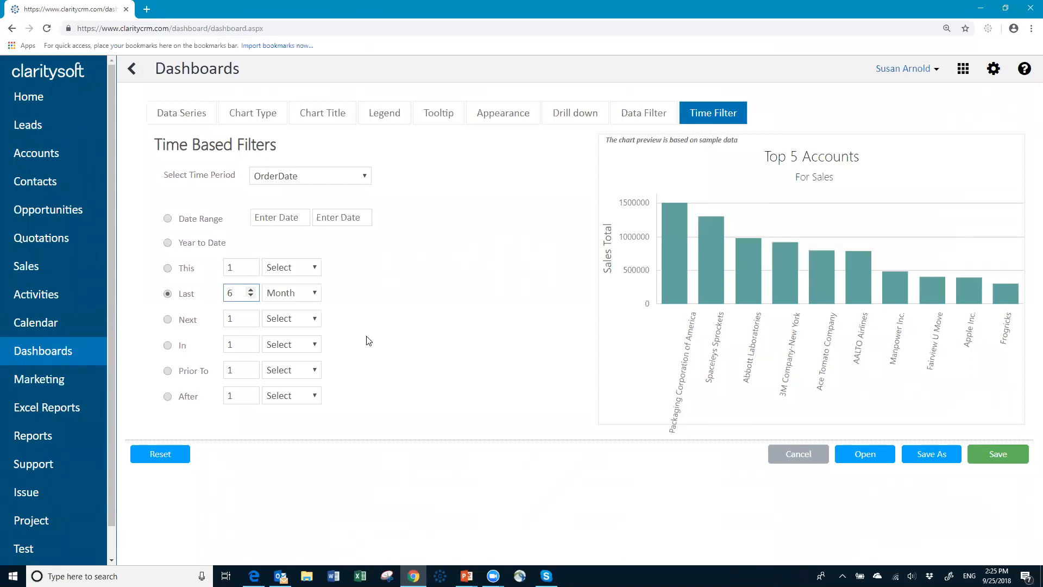
Step: Look through the fields offered for the chart's standard data filter without choosing one
left_click(617, 112)
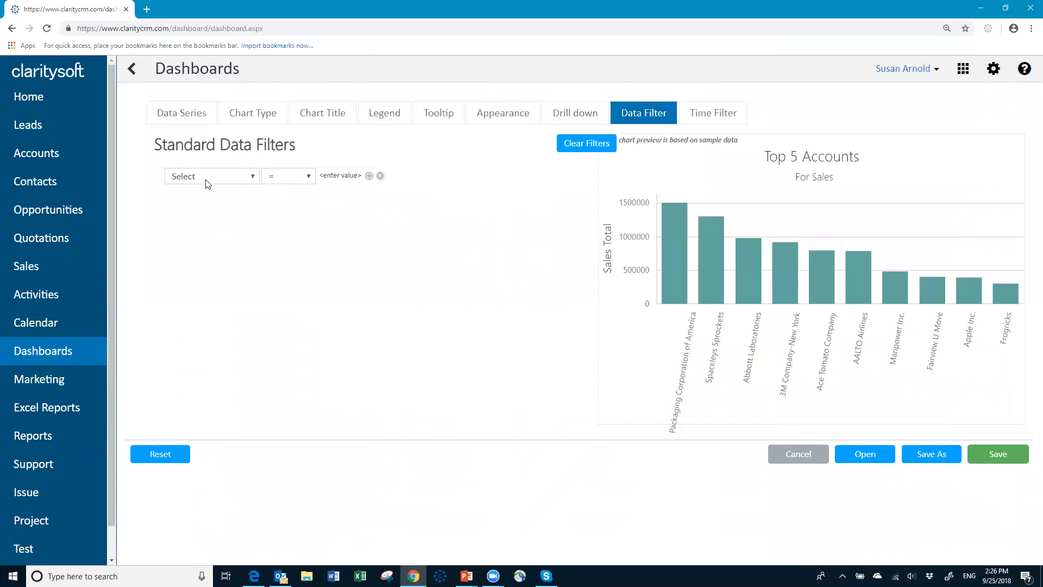
left_click(254, 177)
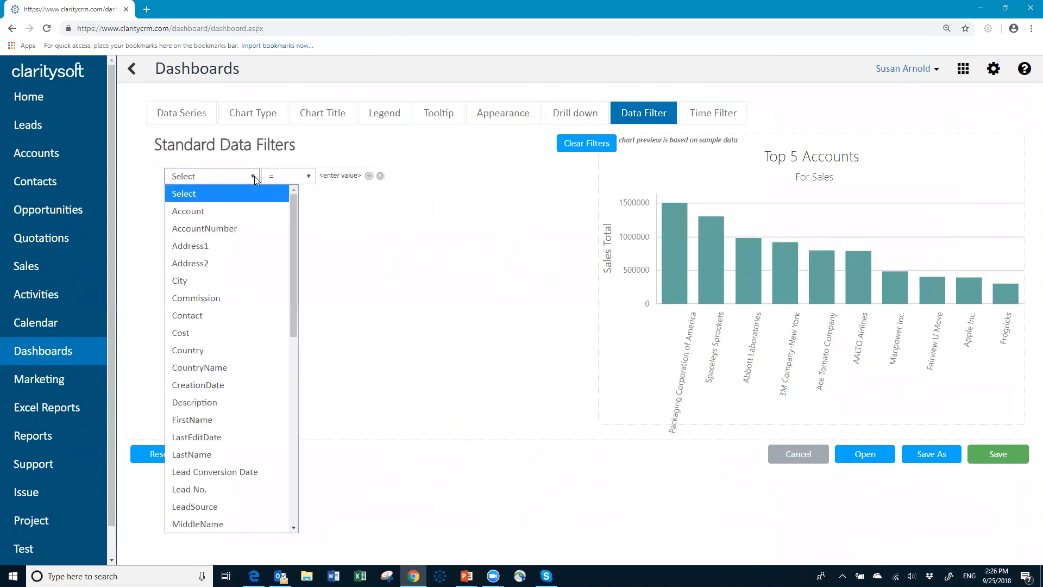
left_click(254, 176)
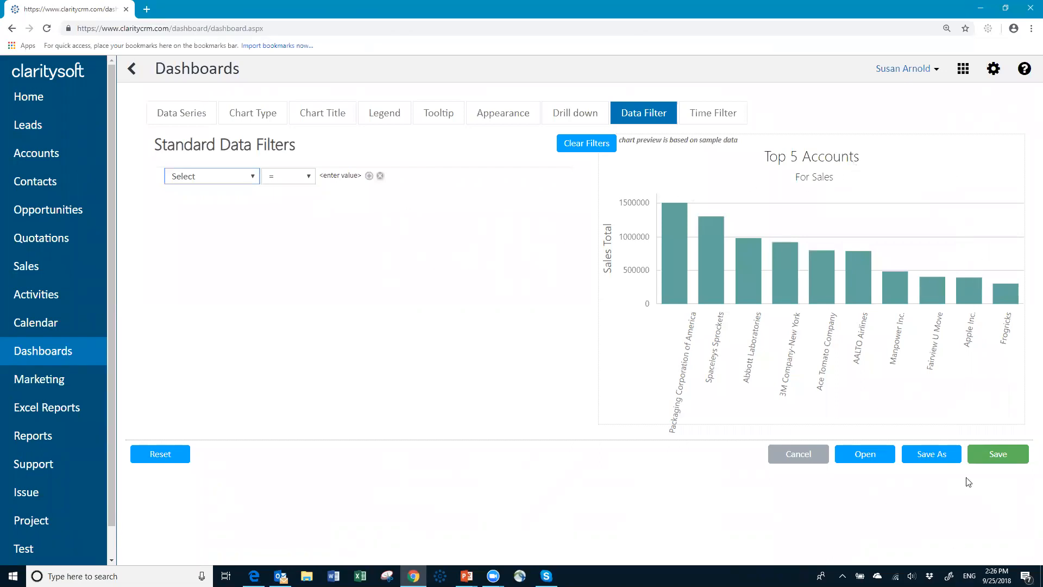
Step: Save the Top 5 Accounts chart and view it on the dashboard
left_click(995, 457)
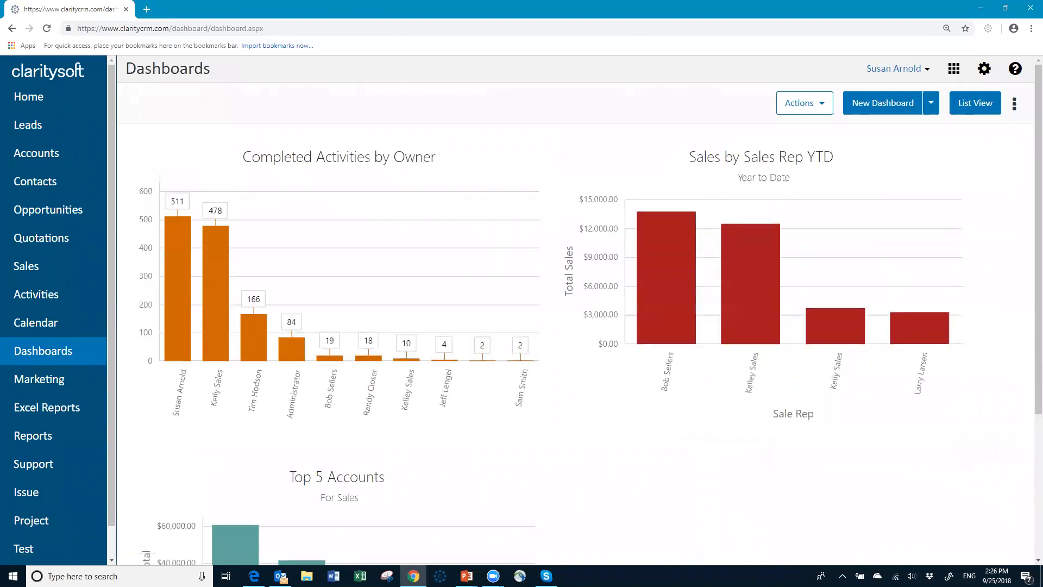
scroll(628, 467, "down", 3)
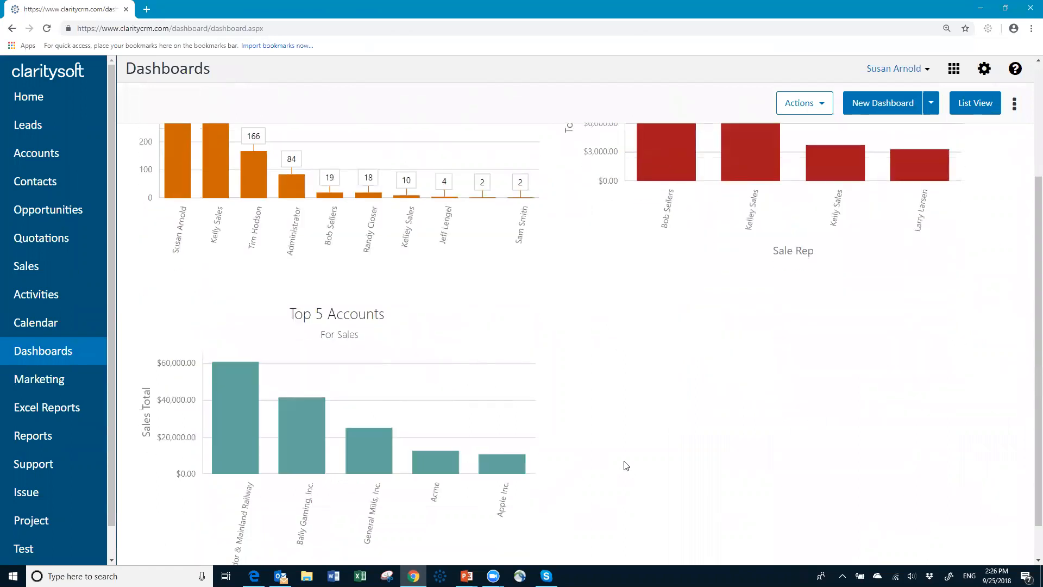
scroll(626, 466, "down", 1)
mouse_move(257, 304)
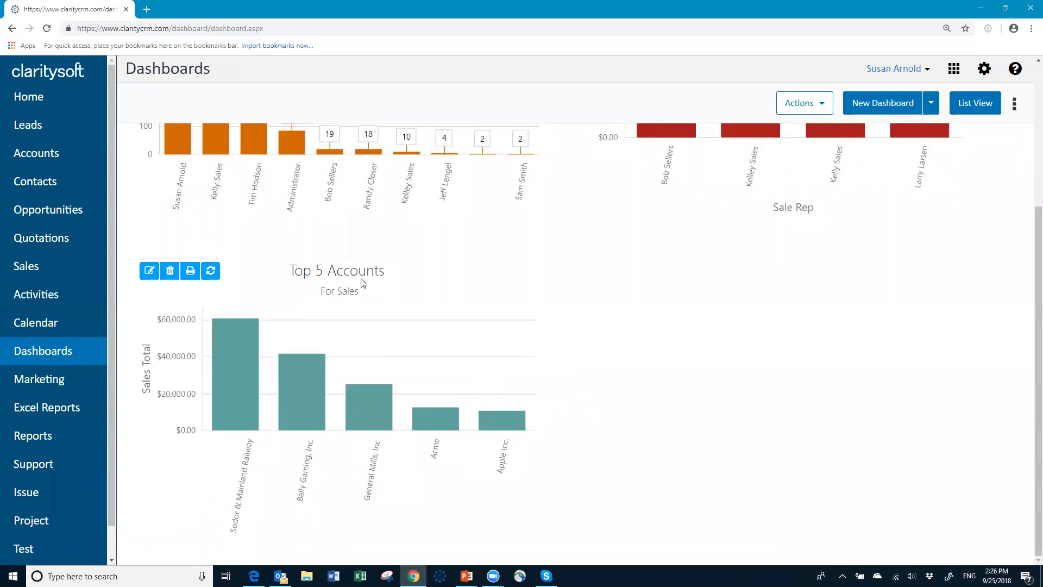
Step: Edit the Top 5 Accounts chart's subtitle to "For Sales Last 6 Months" and save the chart
left_click(150, 272)
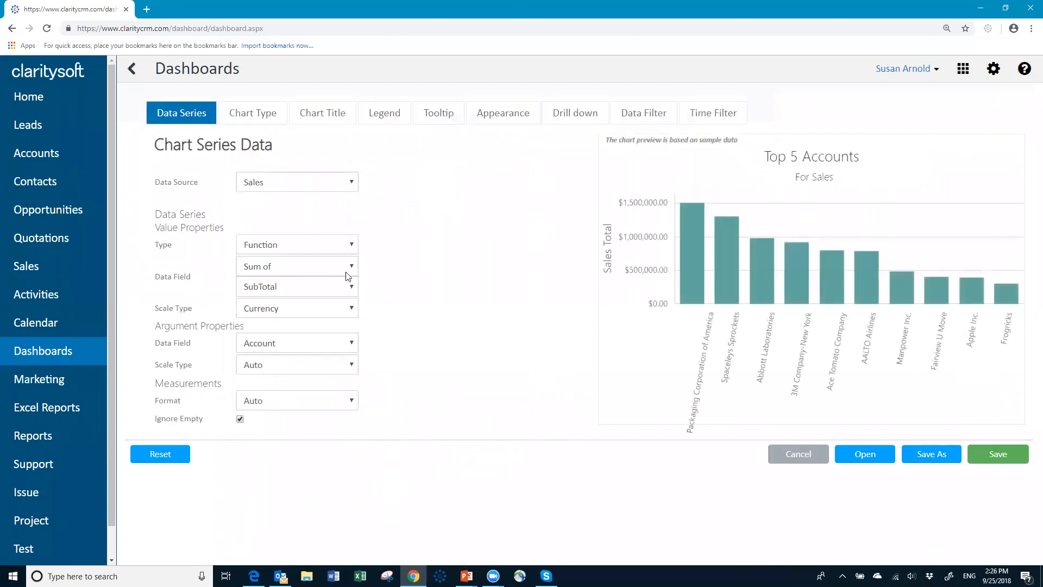
left_click(338, 121)
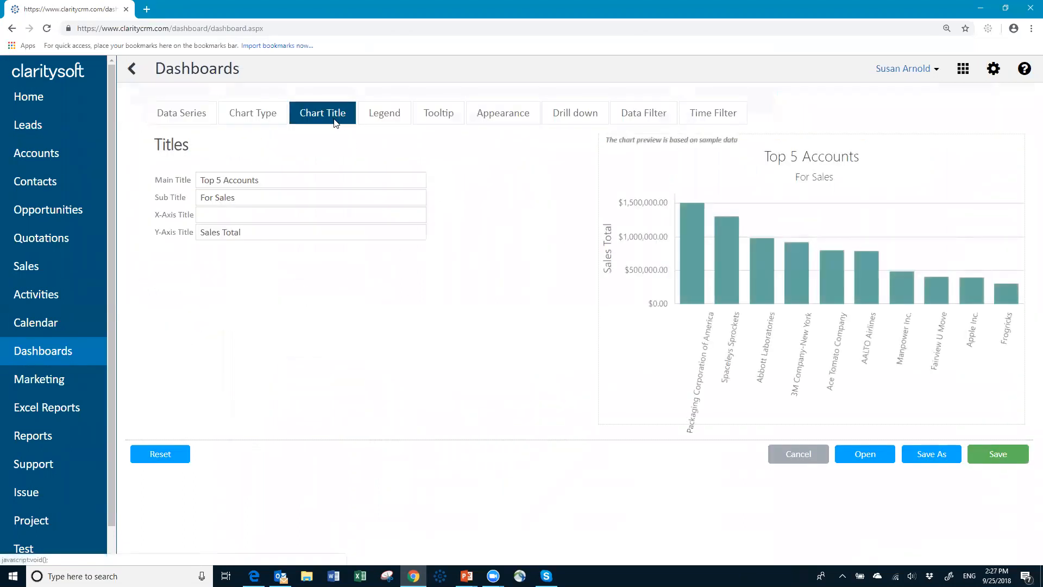
left_click(254, 197)
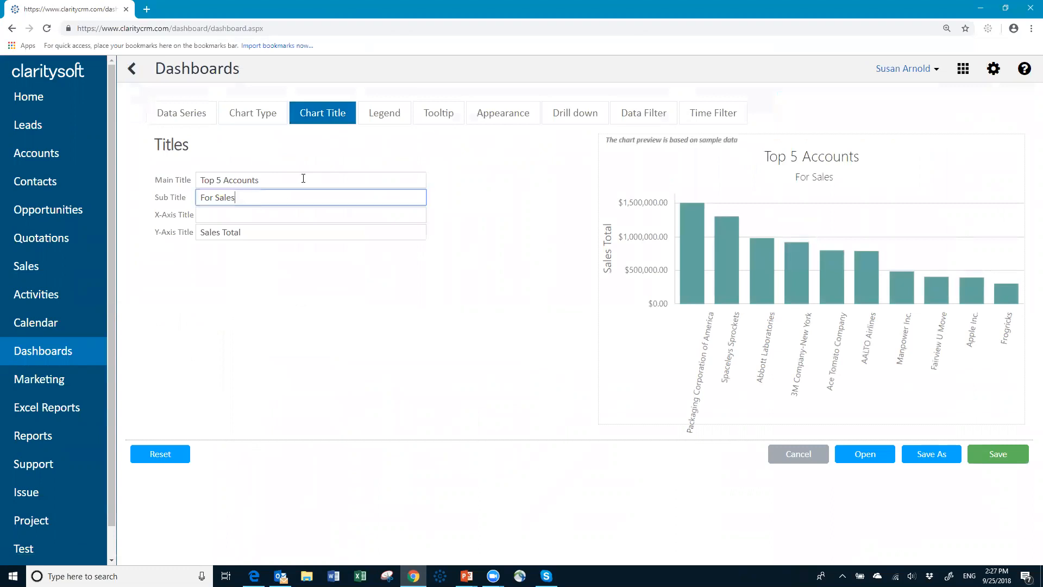
type("Last 6 Months")
left_click(991, 458)
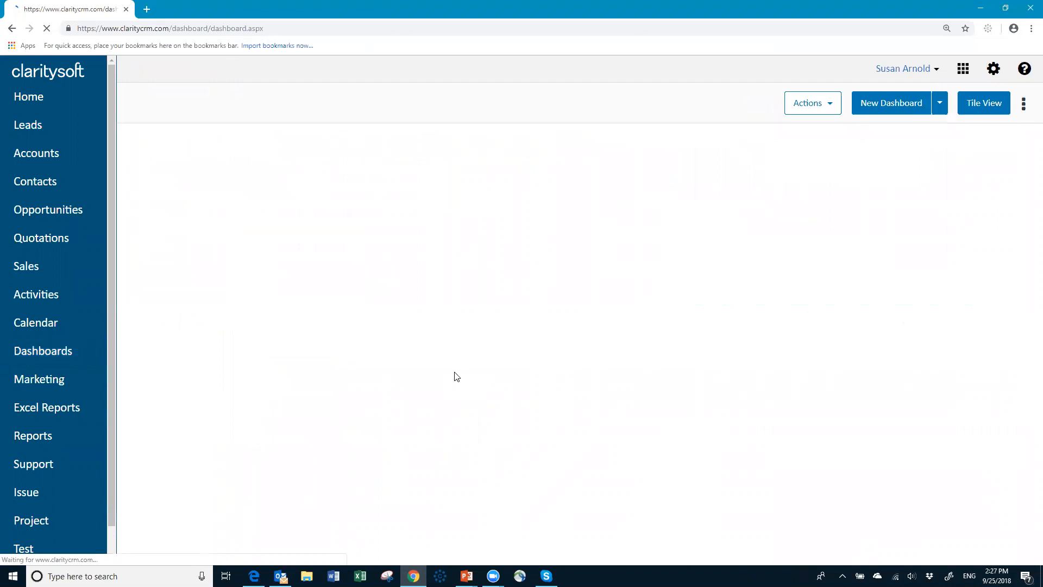
scroll(663, 466, "down", 3)
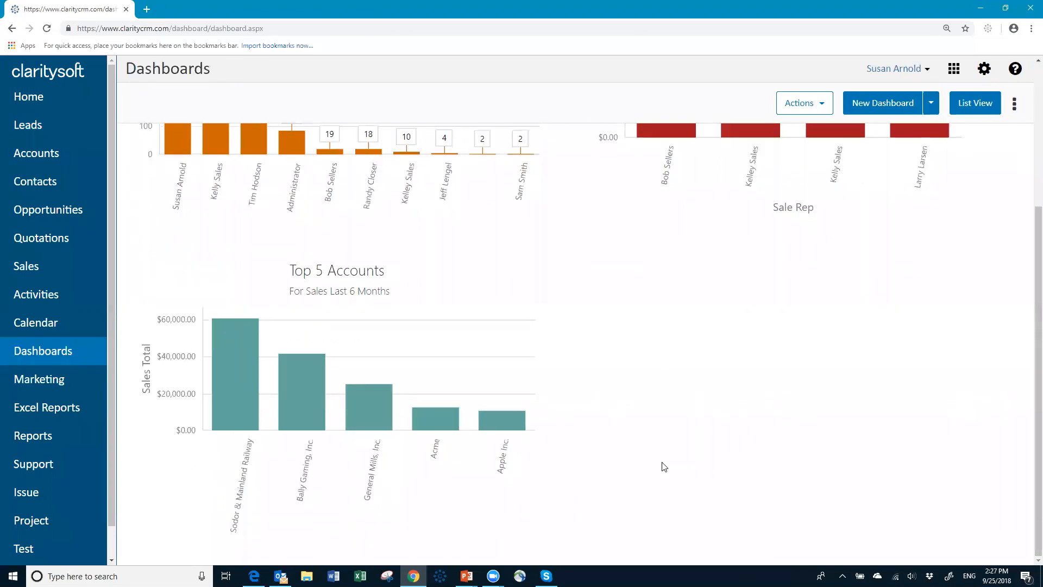
Step: Switch the dashboard from tile to list view and review all three charts at full width
scroll(865, 350, "up", 2)
scroll(864, 350, "up", 2)
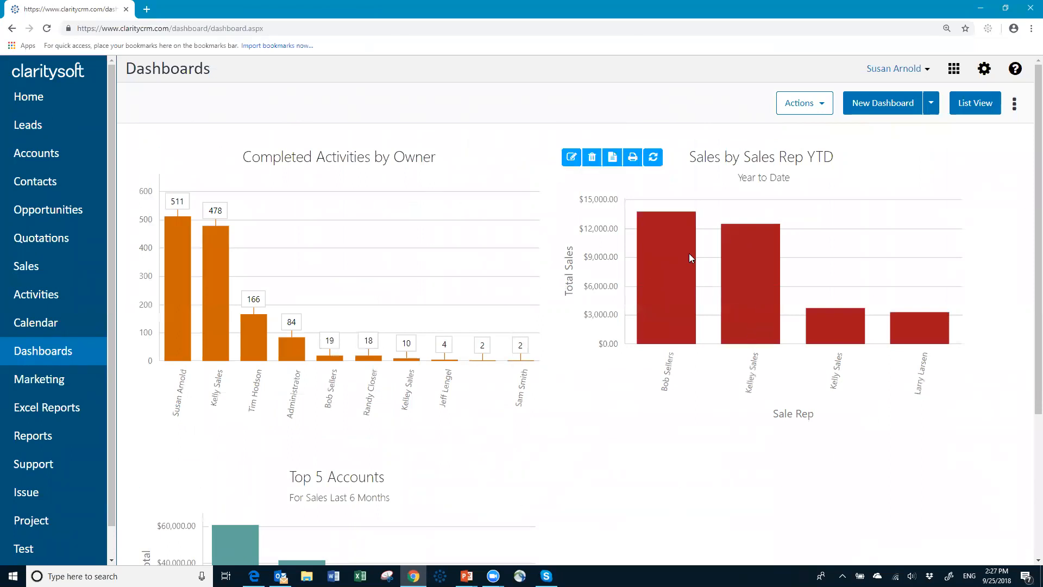
left_click(972, 105)
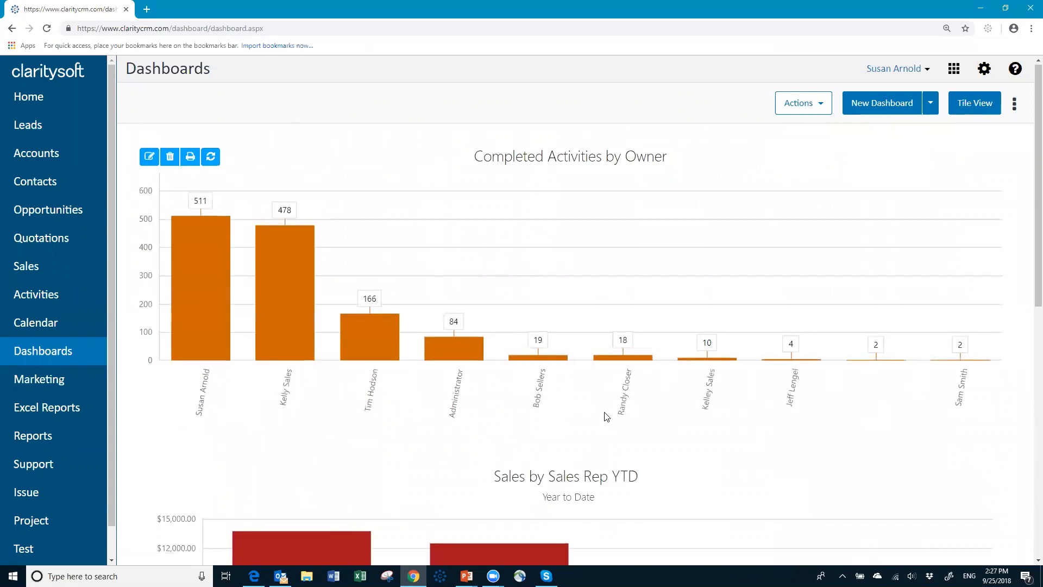
scroll(603, 413, "down", 9)
scroll(604, 410, "down", 1)
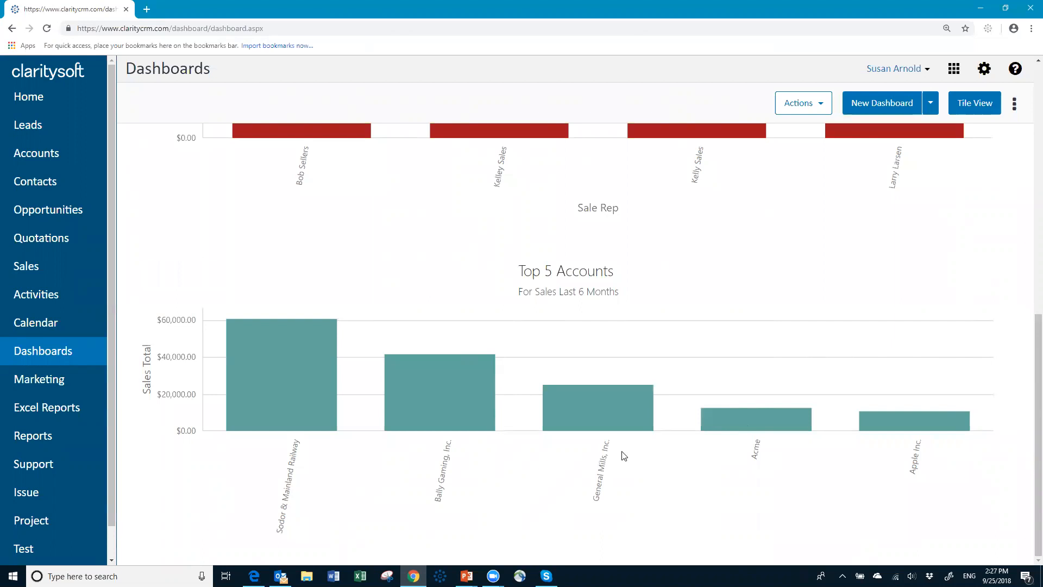
mouse_move(252, 262)
Step: Start a new dashboard chart with Leads as its data source
left_click(881, 108)
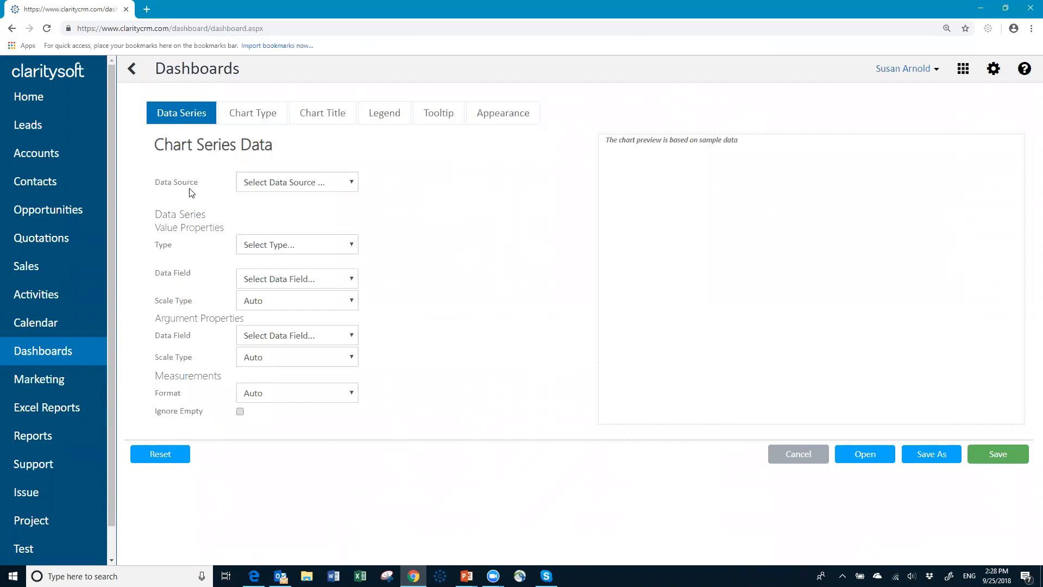
left_click(351, 183)
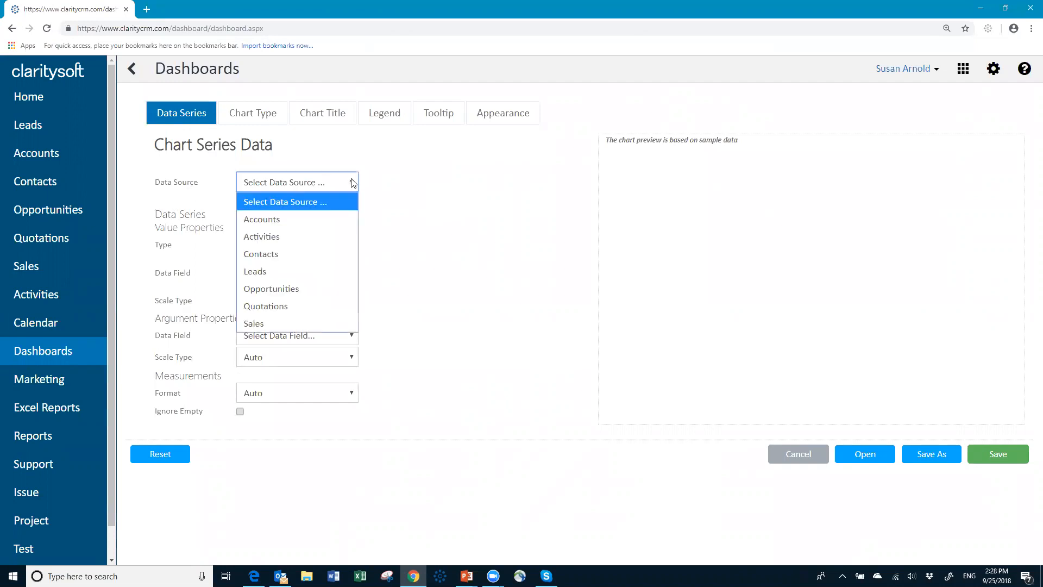
left_click(320, 269)
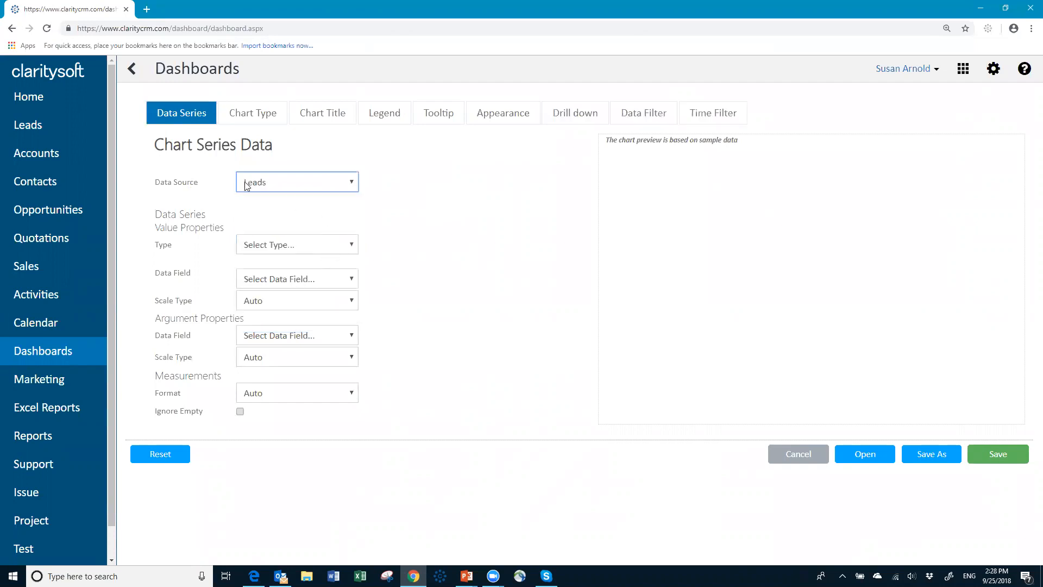
Step: Define the chart's values with the type Function, as a Count of the Email field
left_click(352, 245)
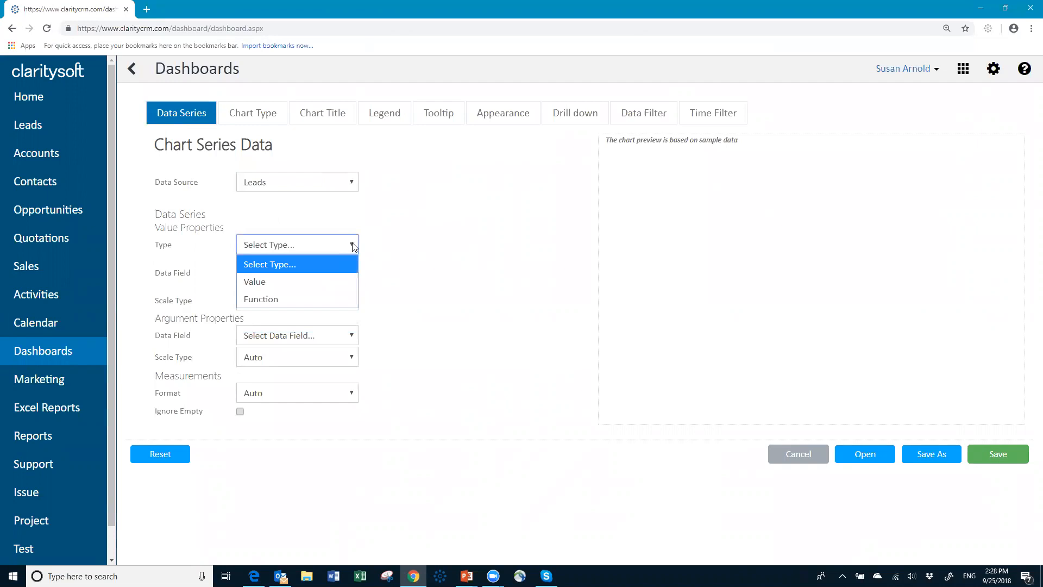
left_click(292, 298)
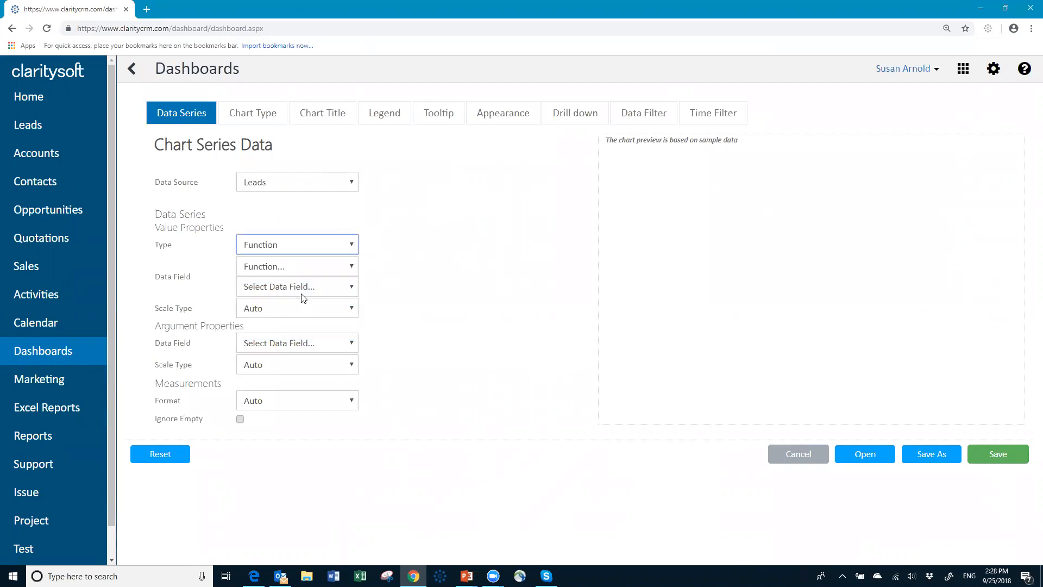
left_click(352, 267)
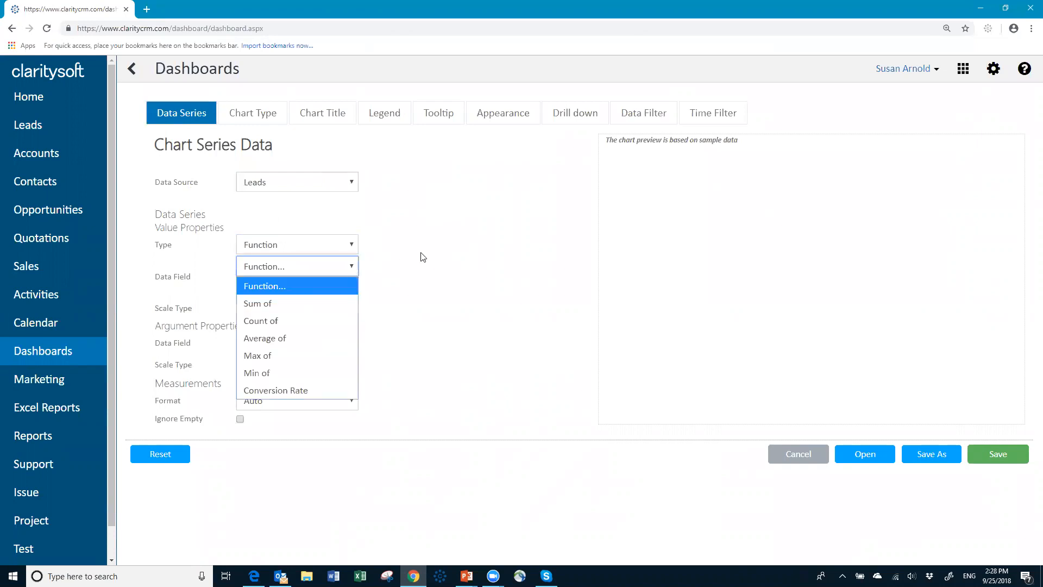
left_click(274, 322)
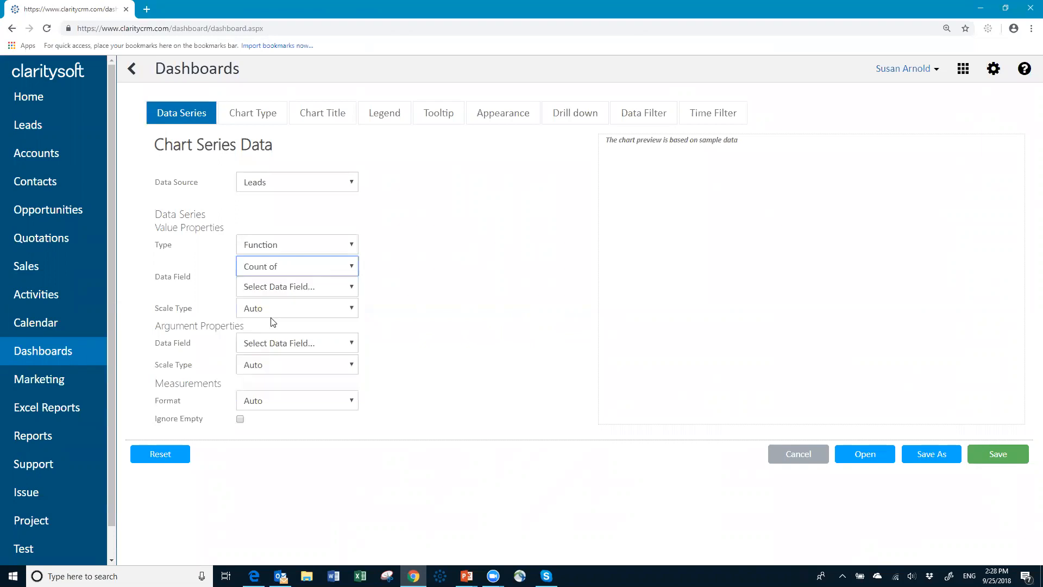
left_click(351, 287)
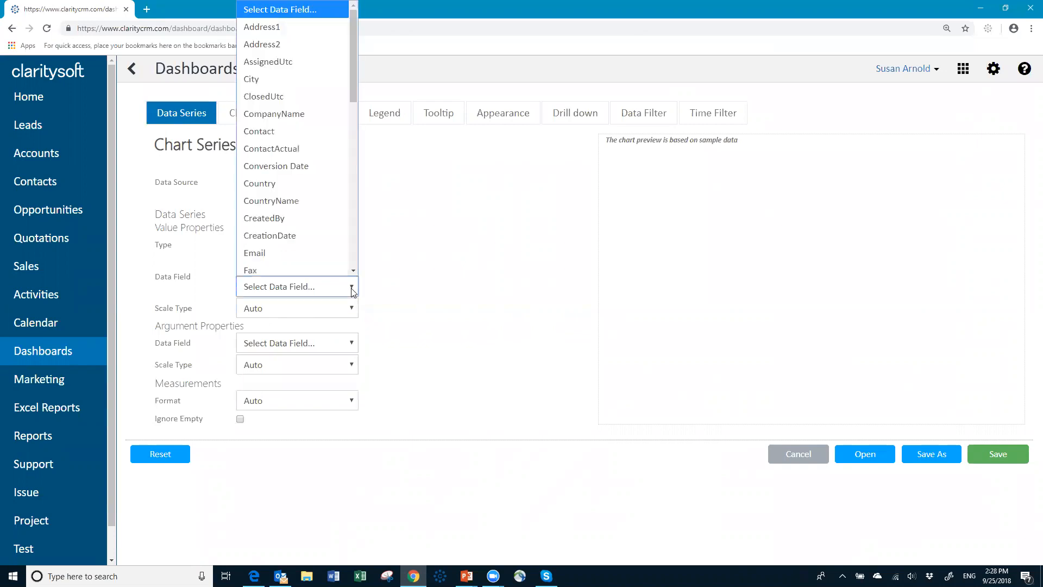
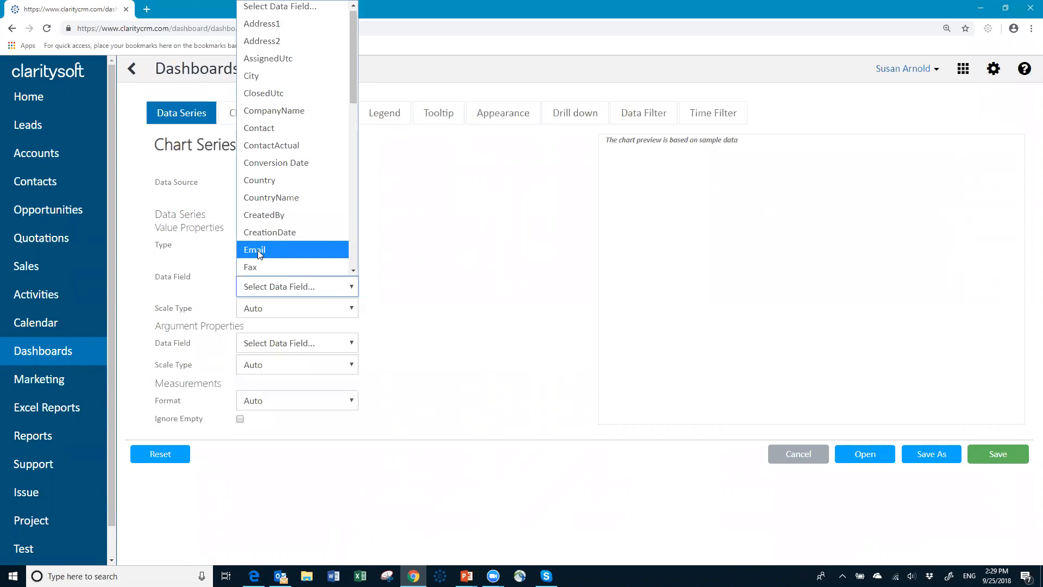
left_click(258, 251)
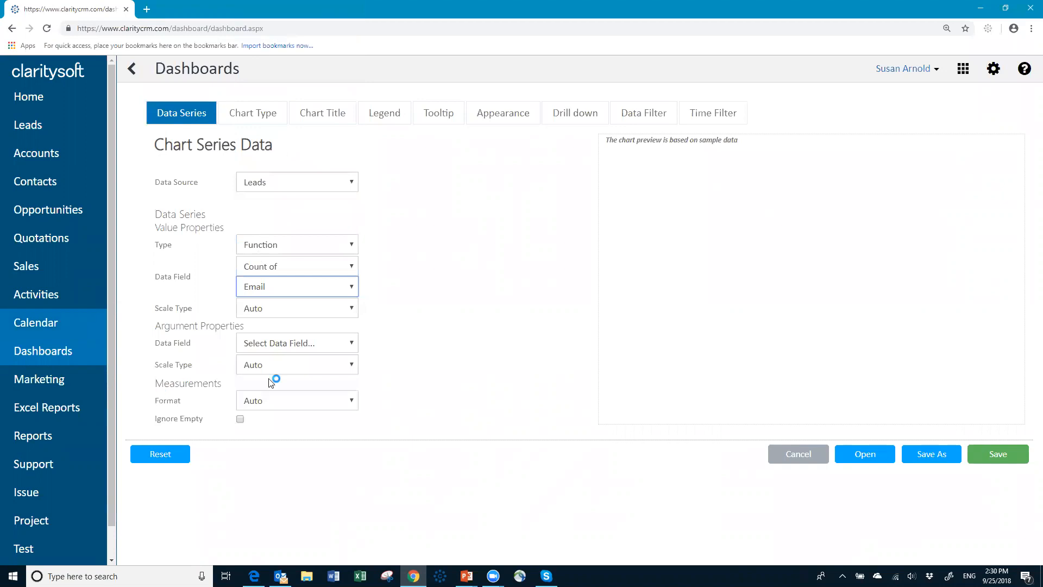
Step: Keep the value scale type at Auto and set the argument data field to Lead Sources
left_click(353, 309)
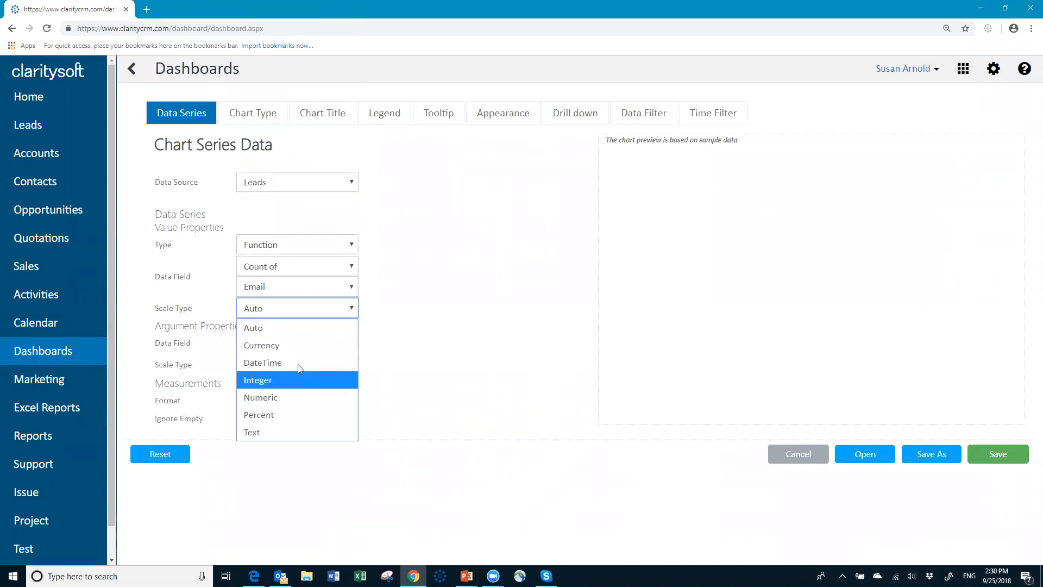
left_click(306, 308)
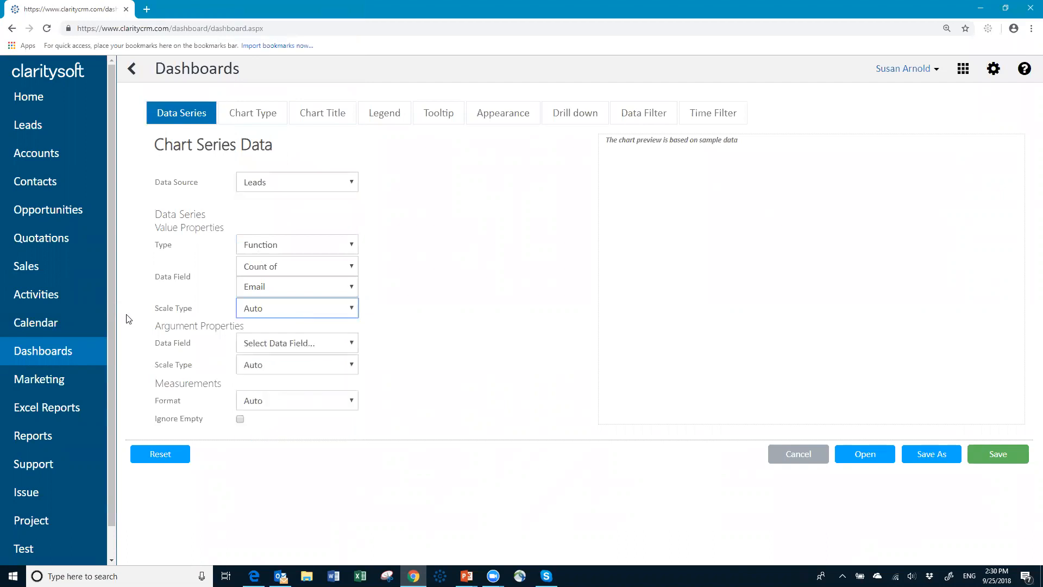
left_click(352, 345)
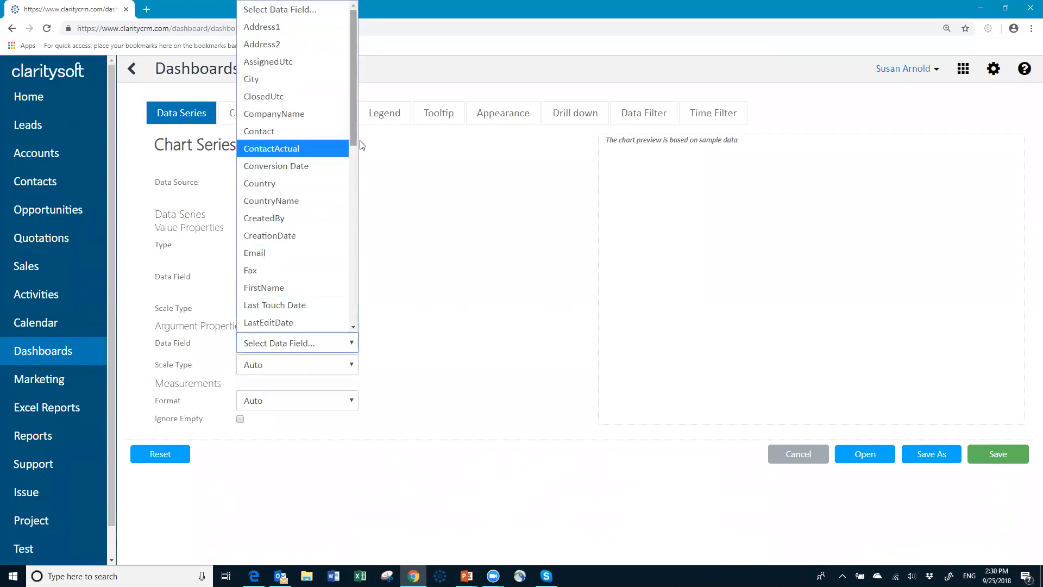
left_click_drag(353, 138, 350, 176)
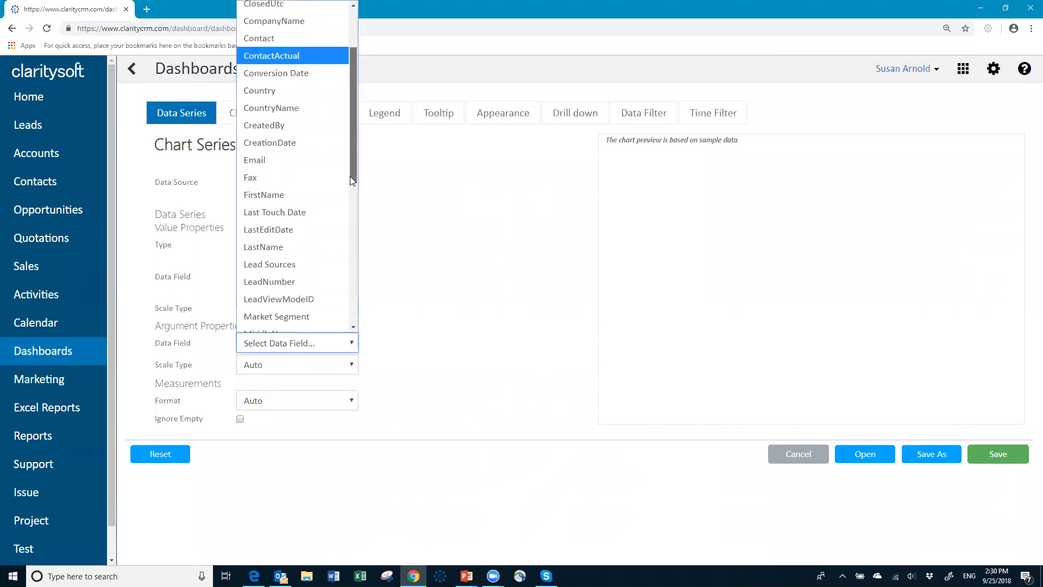
left_click(270, 264)
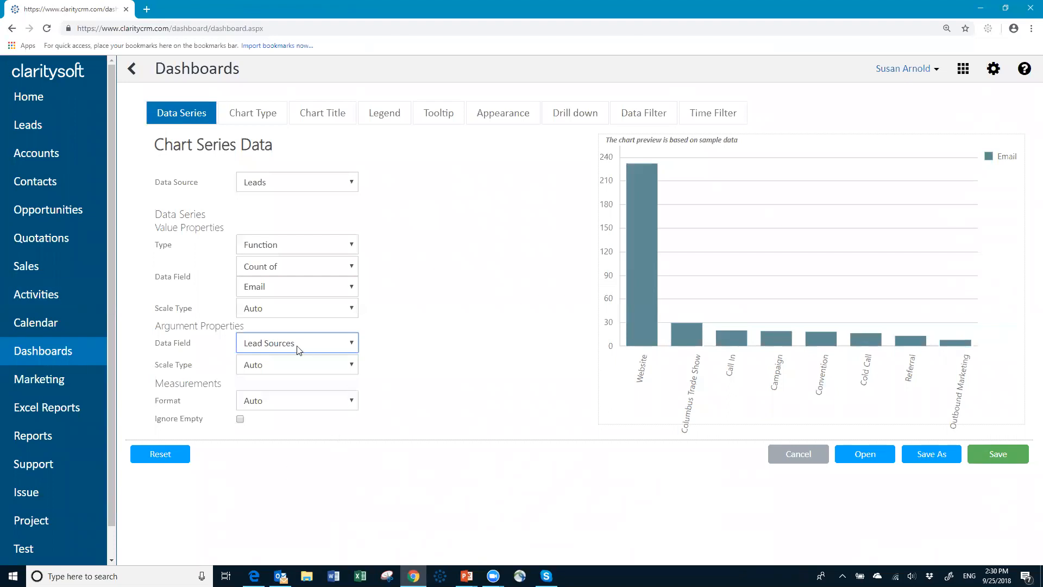
Step: Ignore empty values in the chart's data series and change the chart type to Pie Chart
left_click(240, 419)
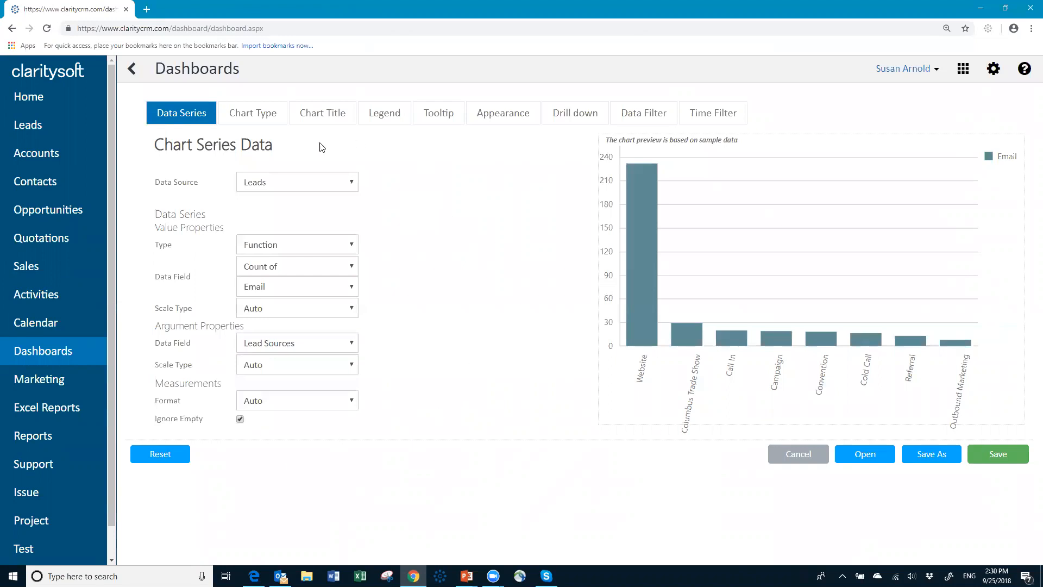
left_click(250, 117)
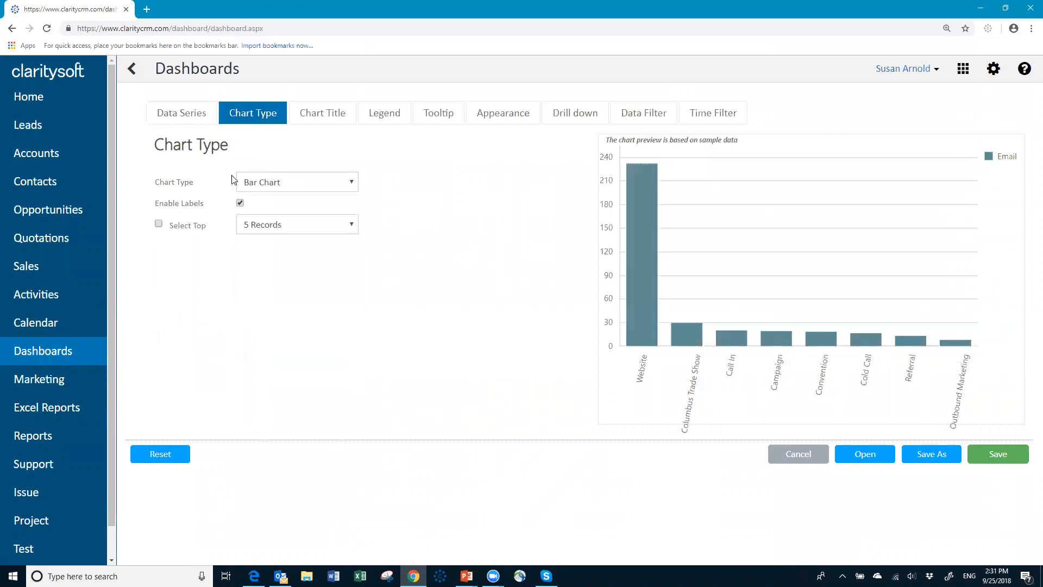
left_click(351, 183)
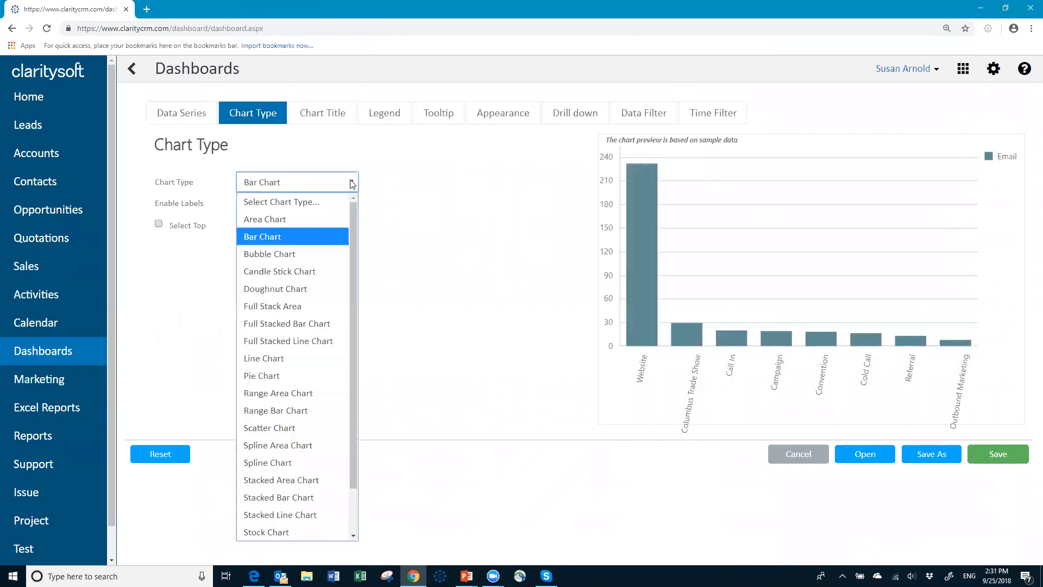
left_click(301, 376)
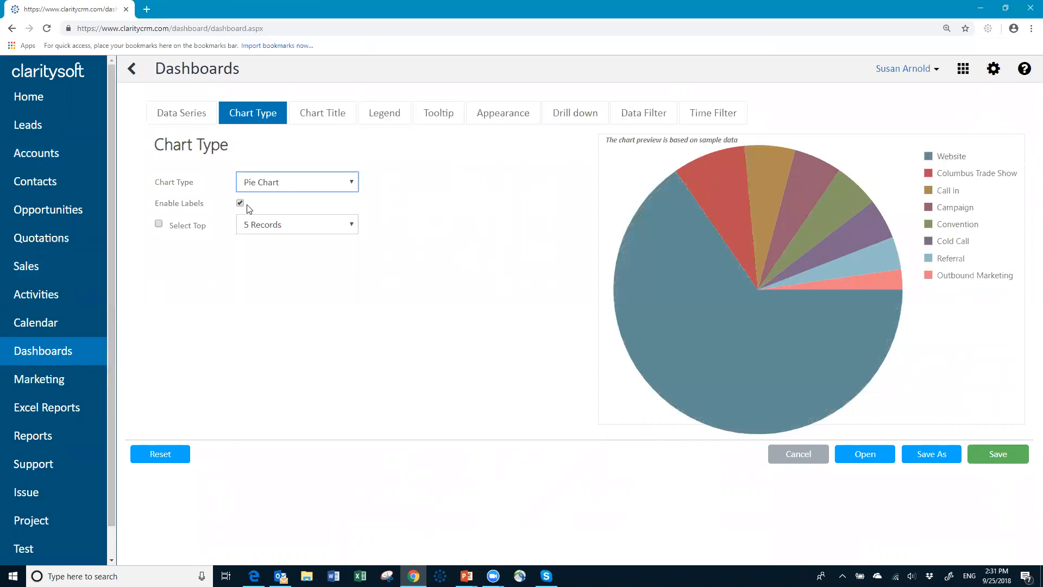
Step: Give the pie chart the main title "Leads by Lead Source", leaving the sub title and axis titles blank
left_click(317, 111)
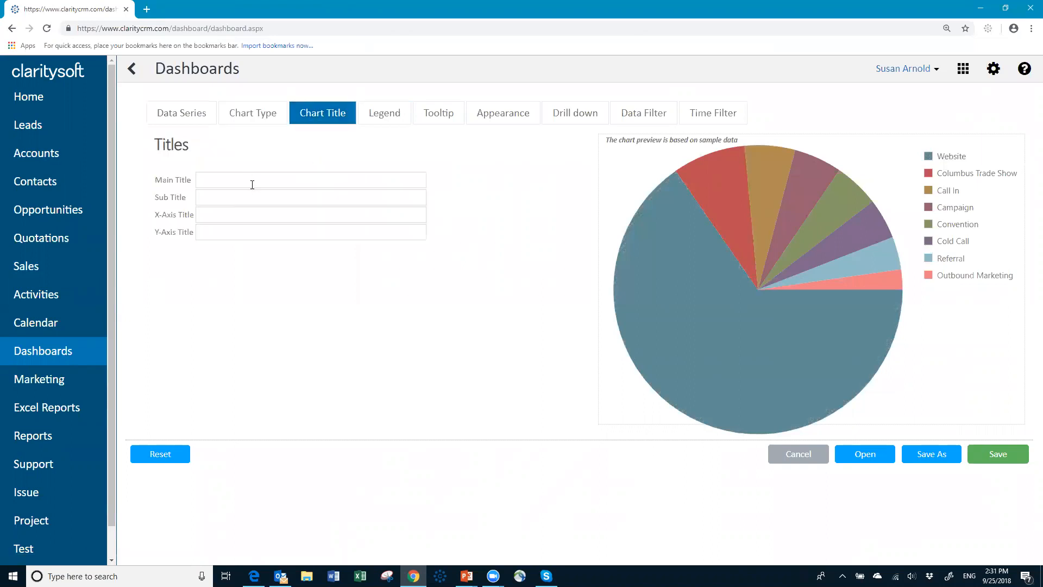
left_click(249, 179)
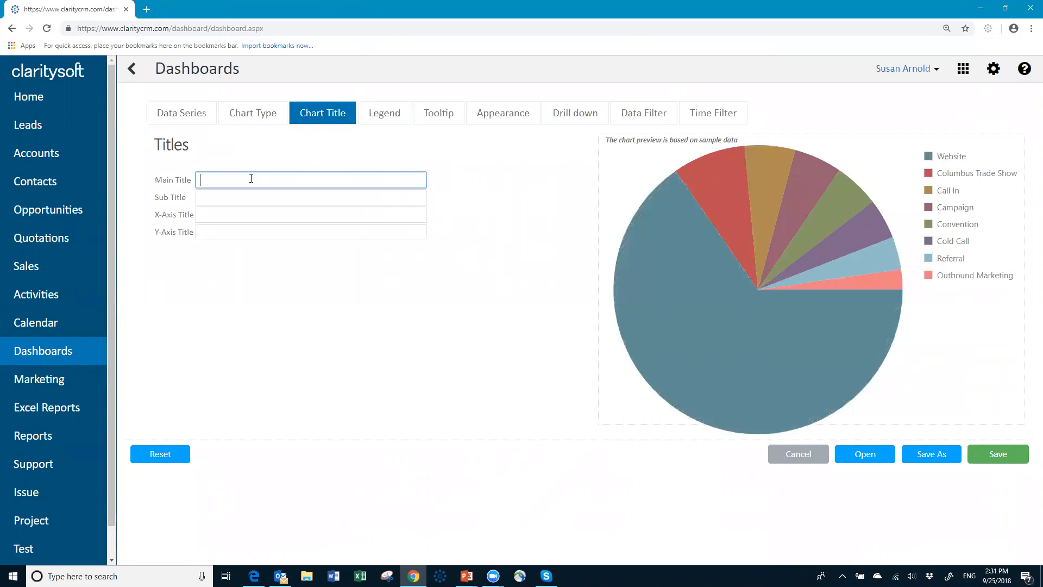
type("Leads by Lead Source")
left_click(221, 199)
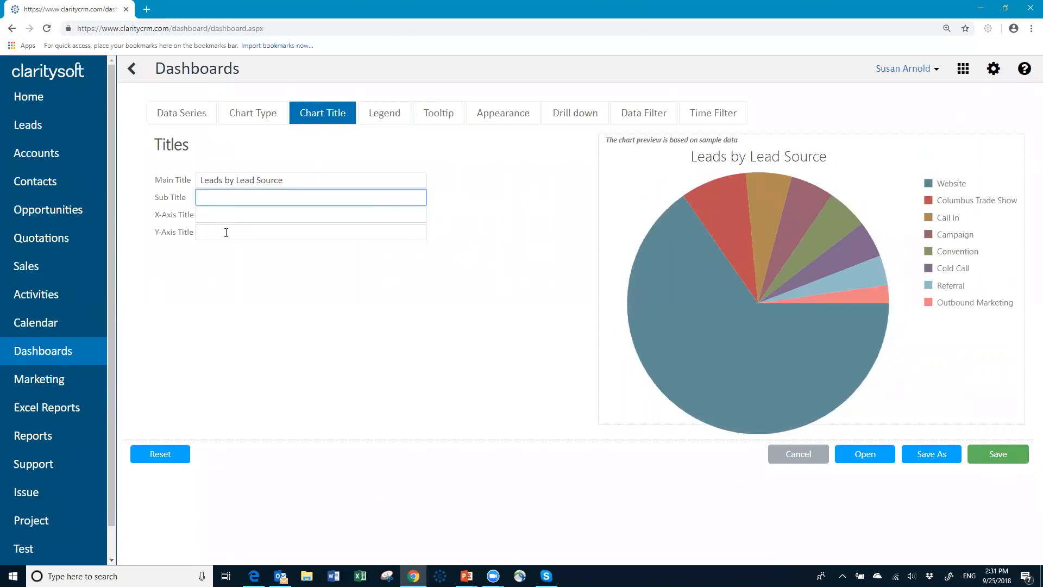
Step: Try the Horizontal legend orientation and settle on Vertical
left_click(386, 113)
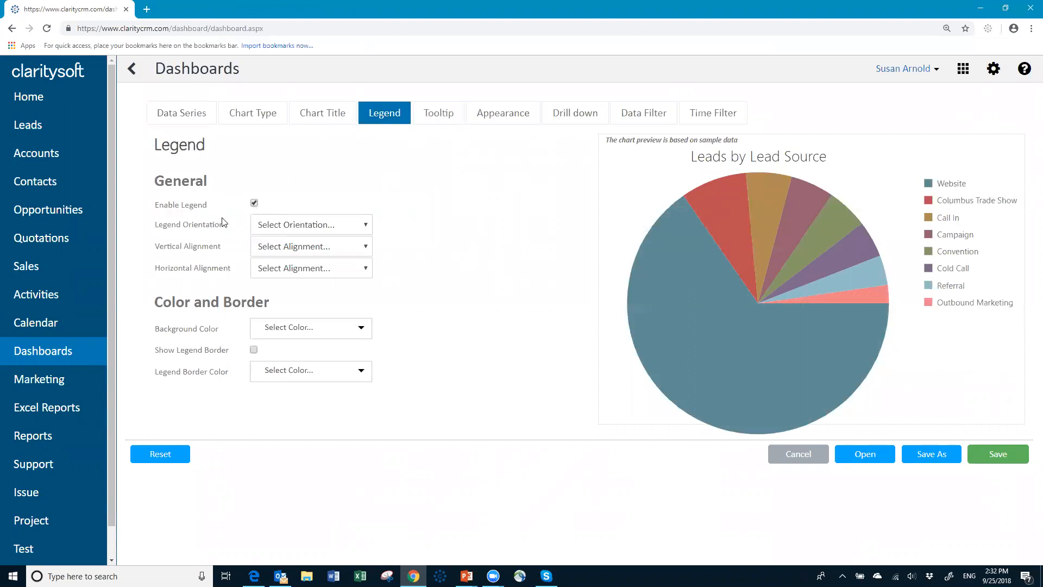
left_click(367, 227)
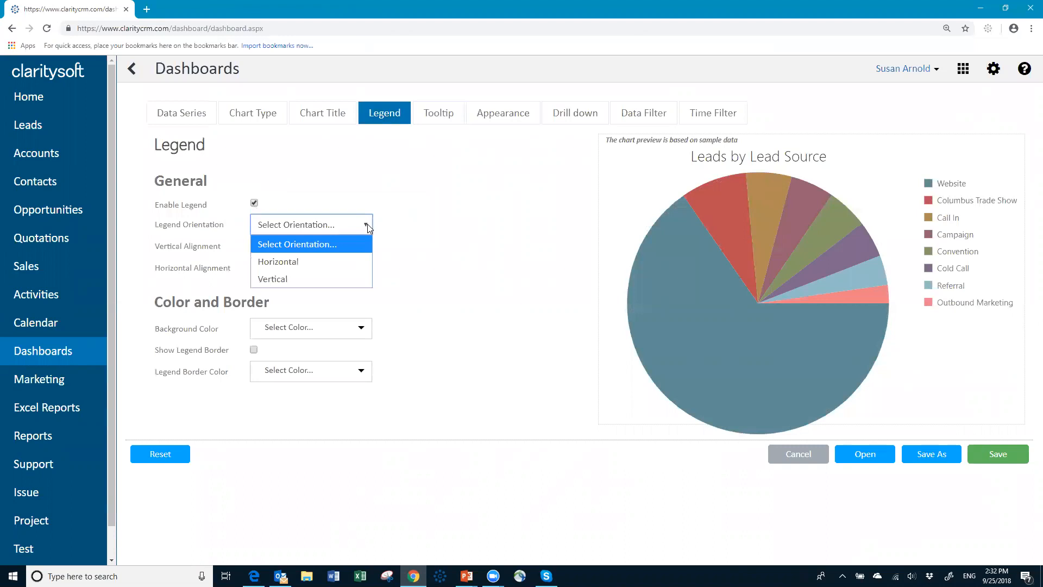
left_click(320, 262)
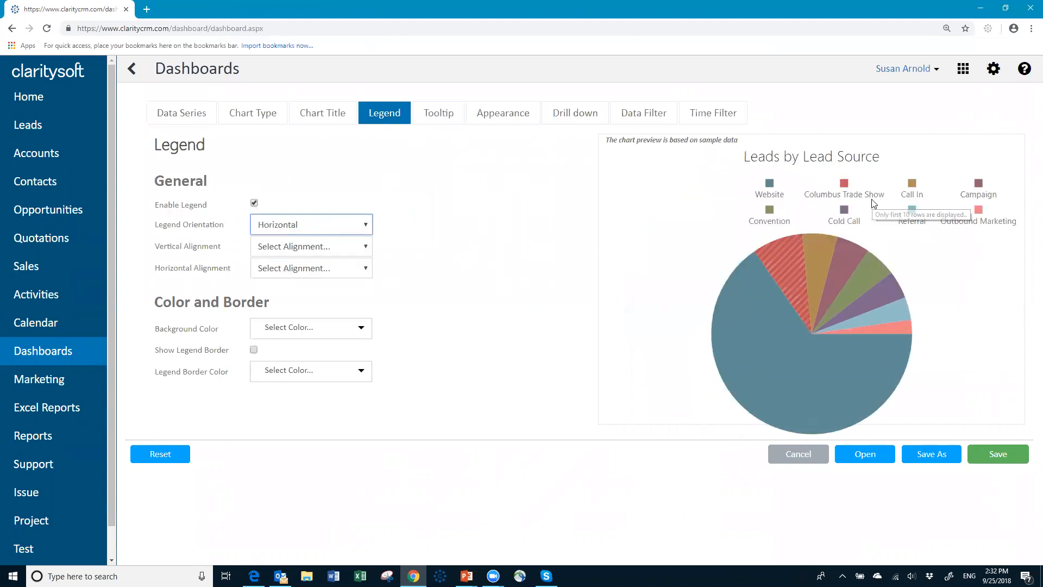
left_click(366, 225)
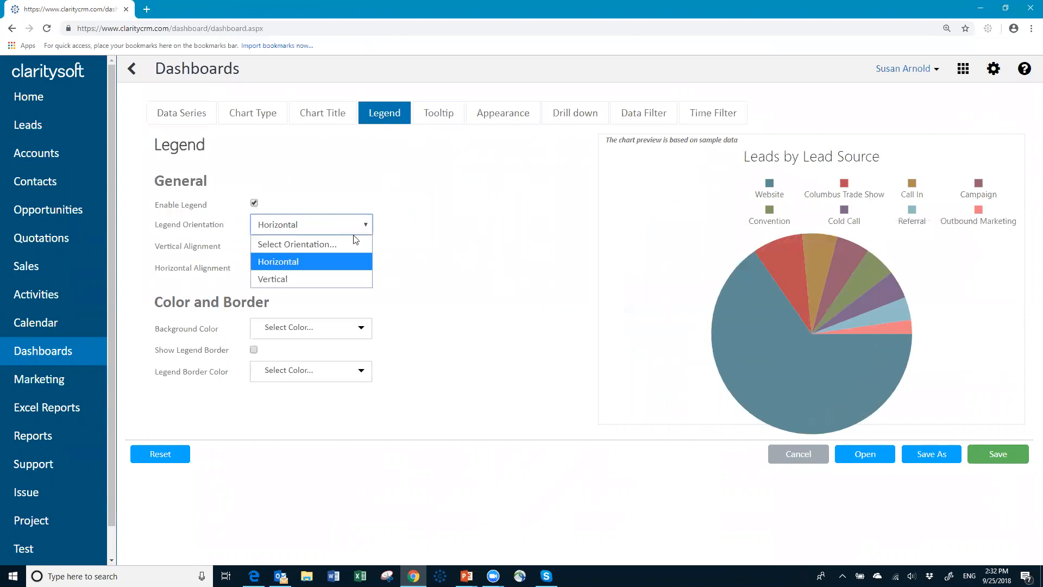
left_click(330, 280)
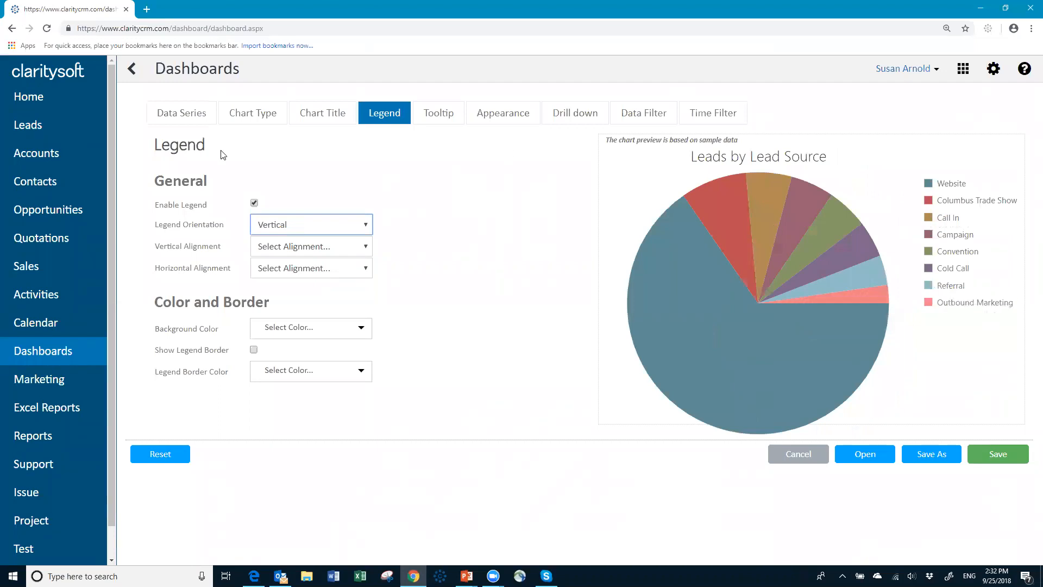
Step: Compare the Top and Bottom vertical alignments for the legend and keep Top
left_click(368, 248)
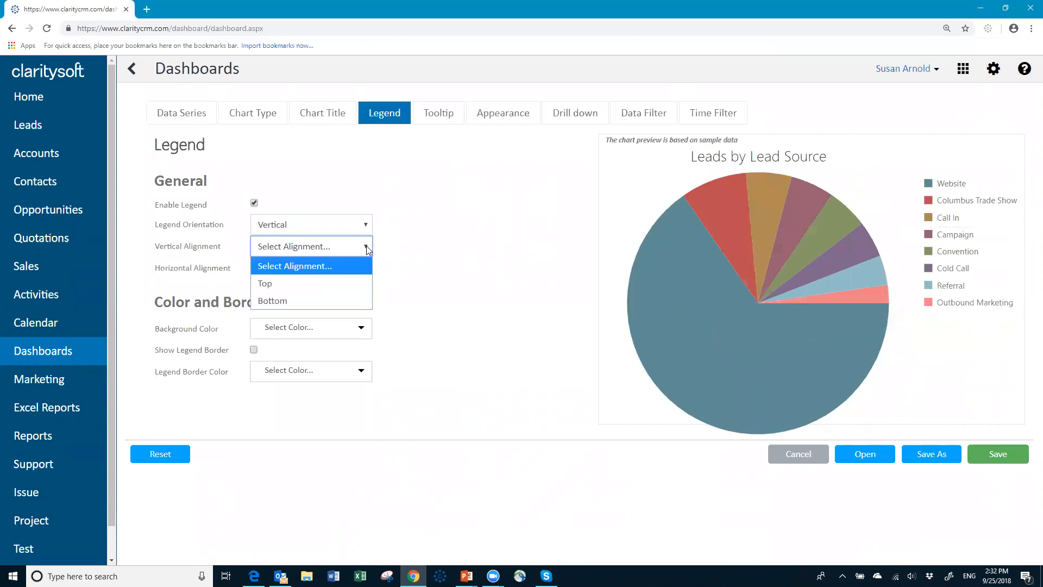
left_click(343, 284)
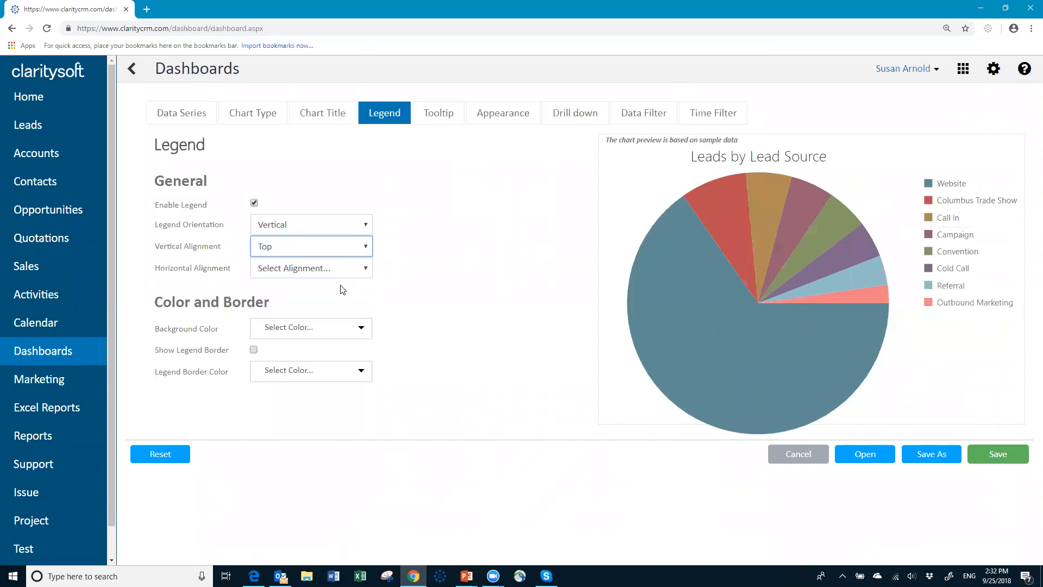
left_click(368, 249)
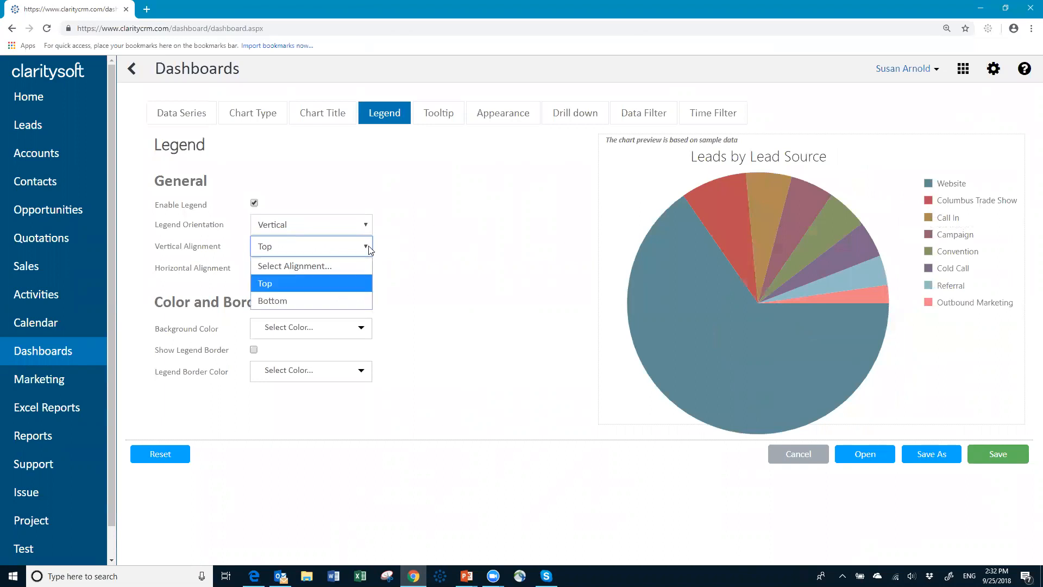
left_click(353, 300)
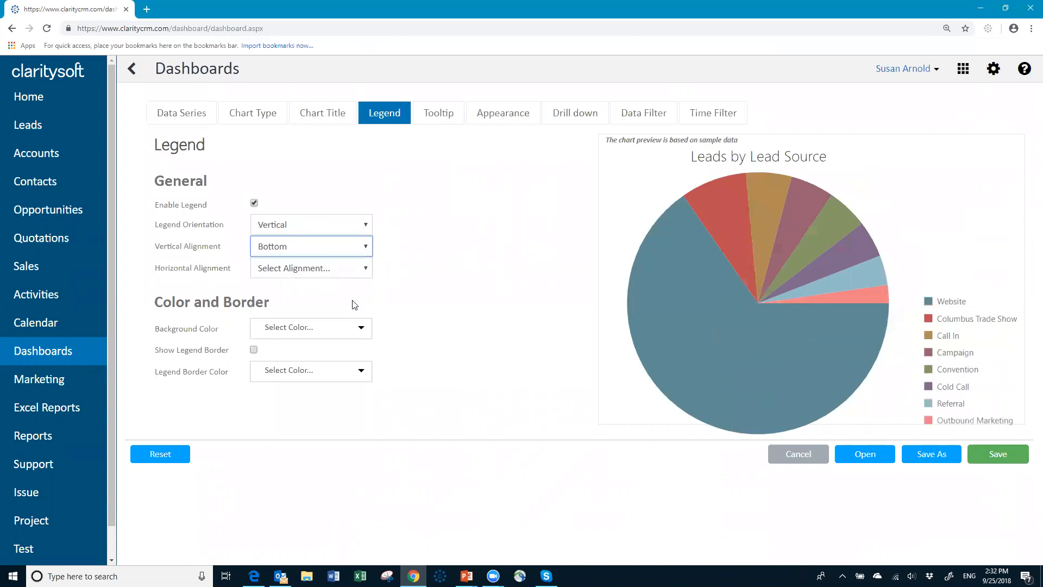
left_click(368, 249)
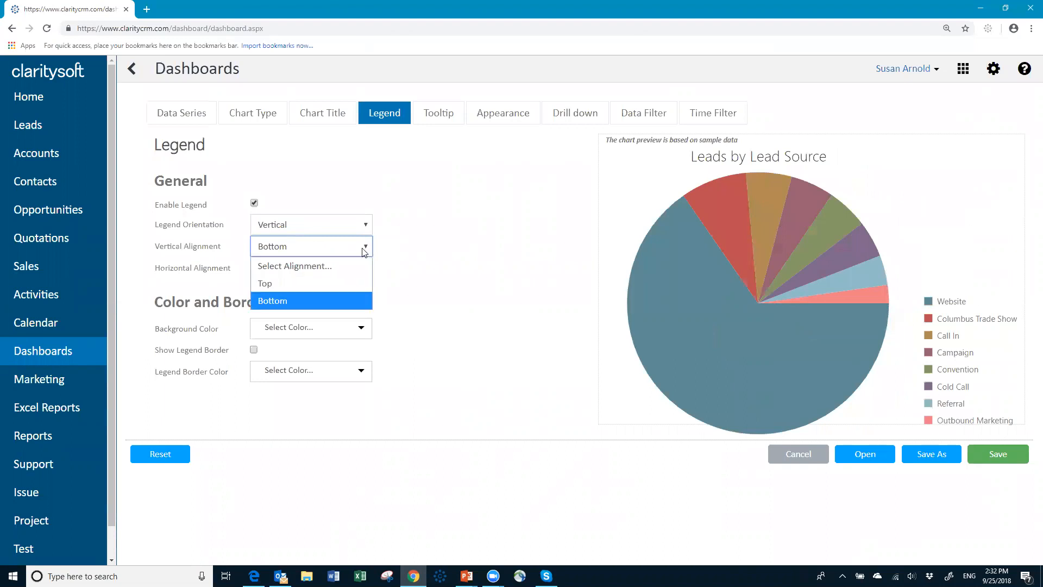
left_click(308, 282)
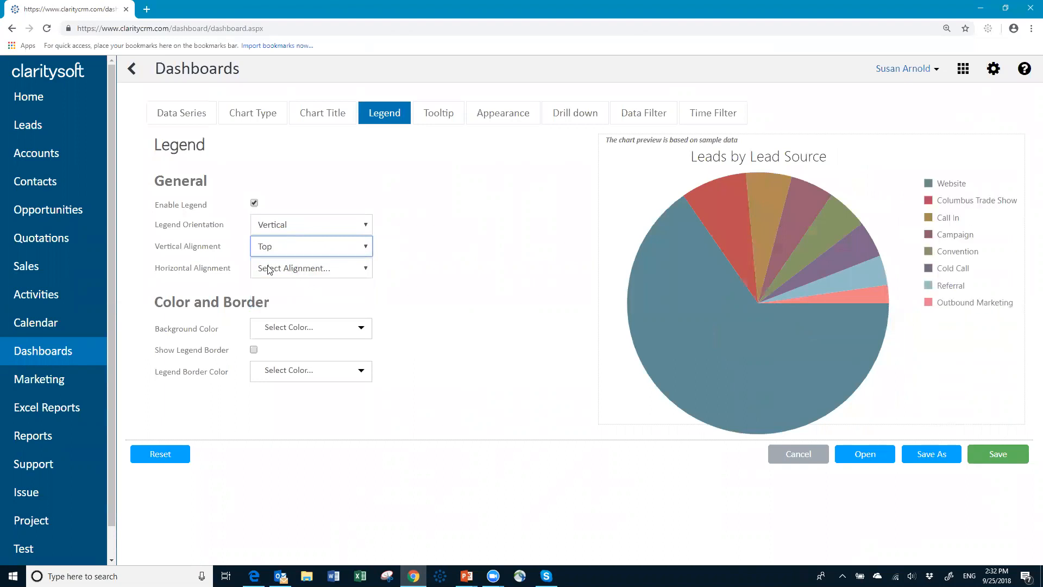
Step: Try the Center and Left horizontal alignments for the legend and settle on Right
left_click(367, 271)
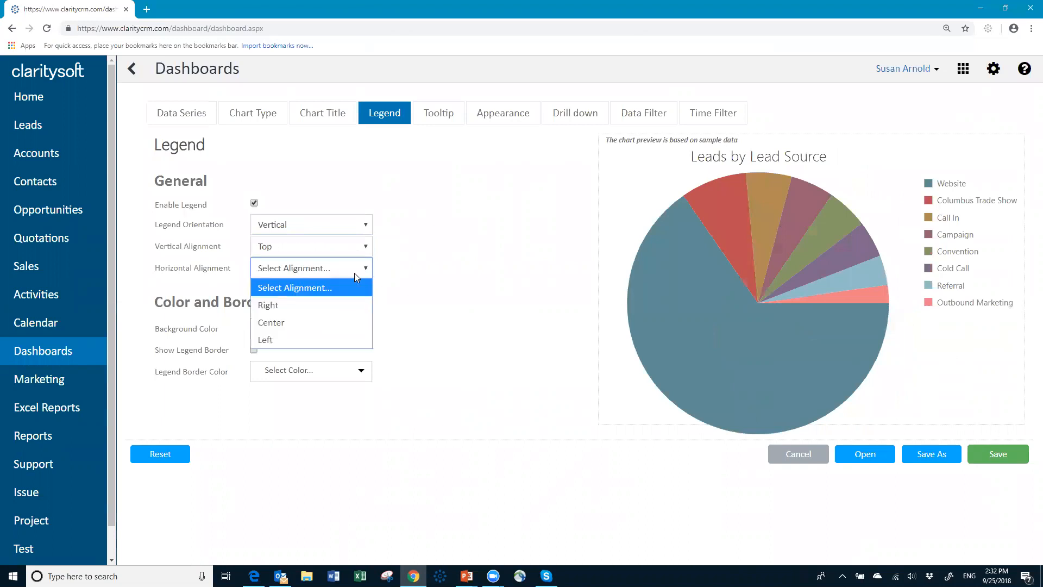
left_click(315, 322)
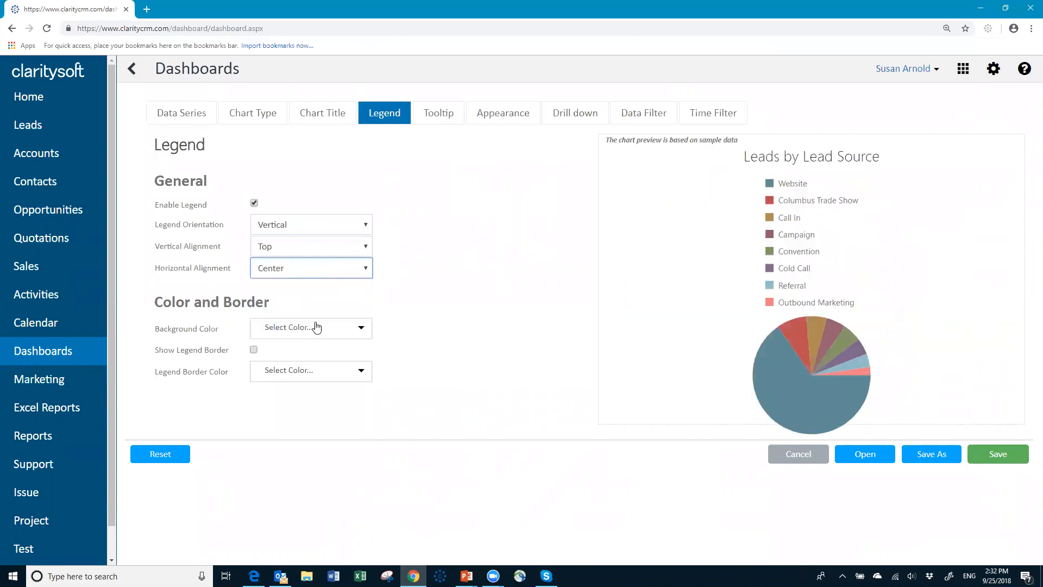
left_click(368, 271)
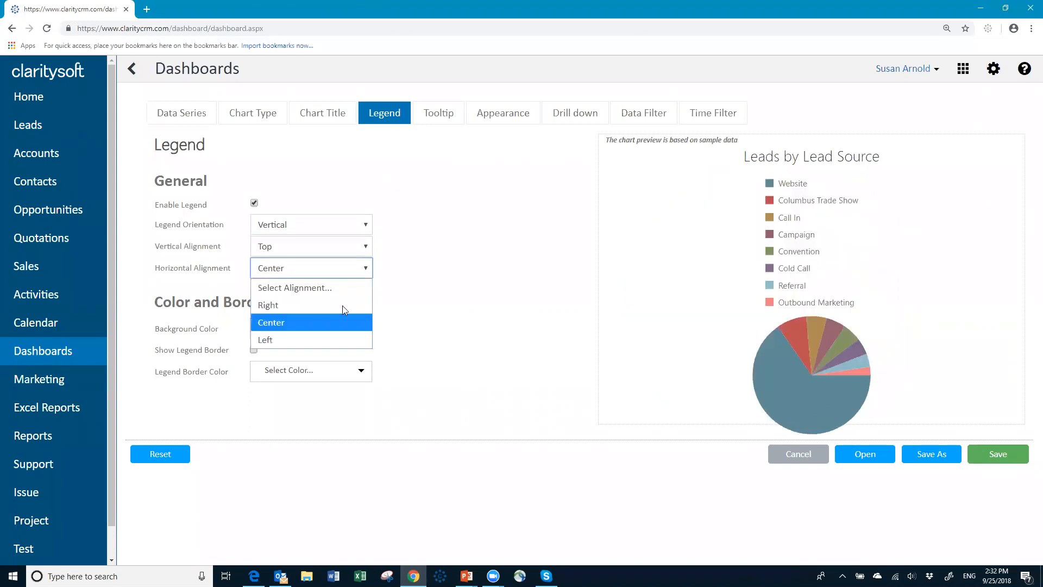
left_click(320, 339)
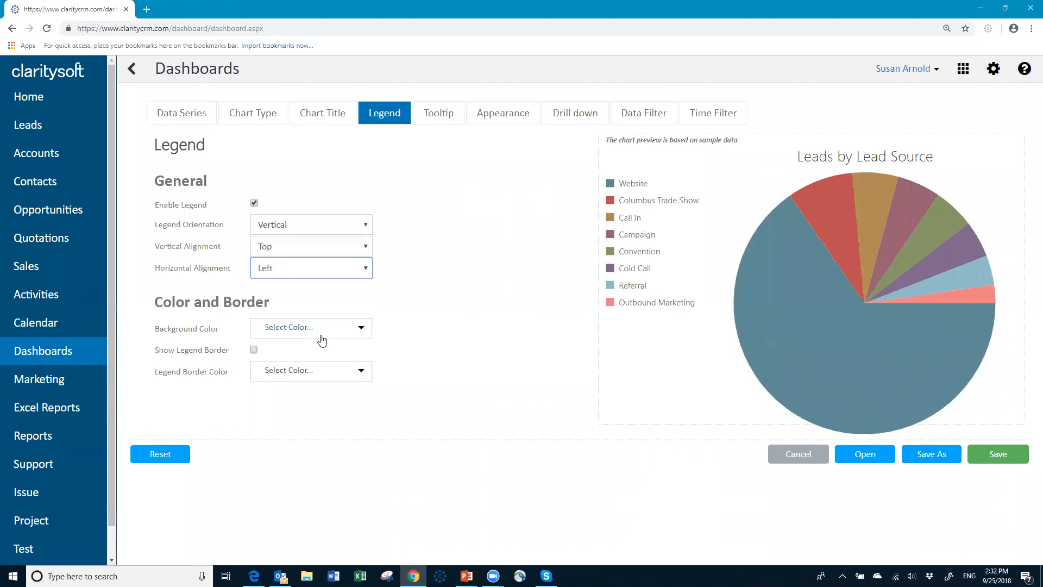
left_click(366, 269)
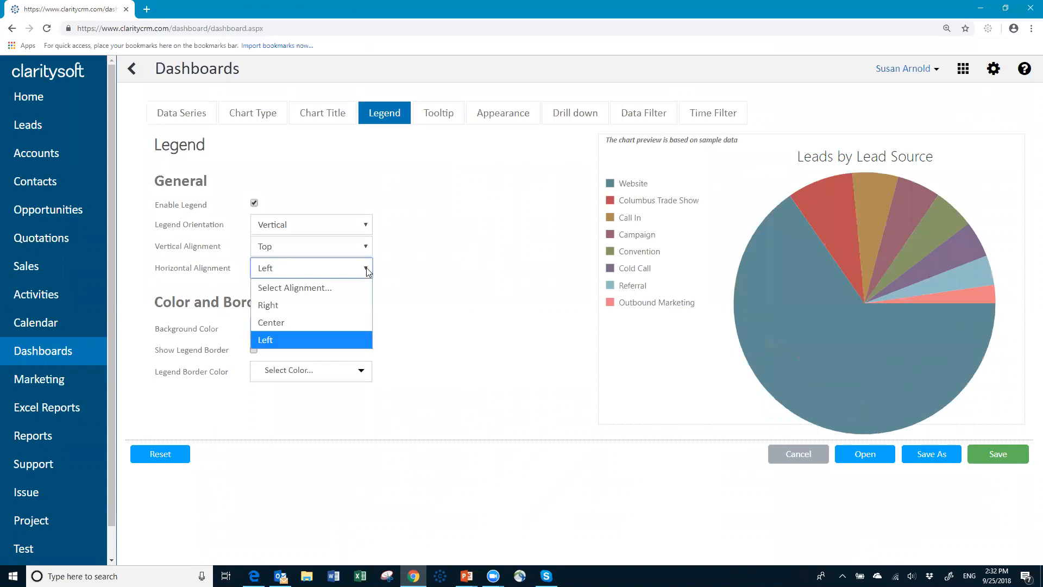
left_click(330, 304)
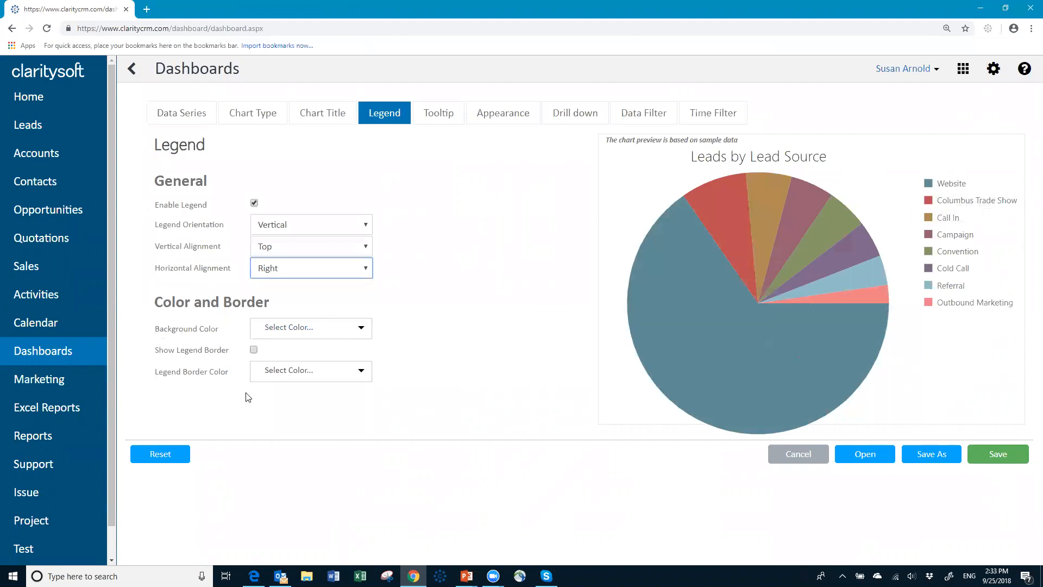
Step: Show a border around the legend and set its border color to Brown
left_click(253, 350)
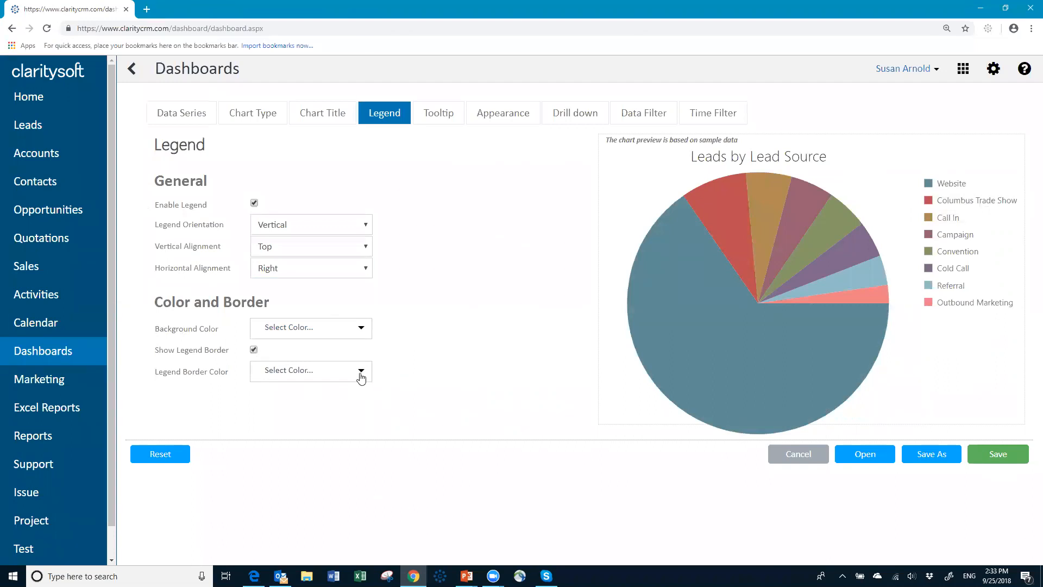
left_click(361, 373)
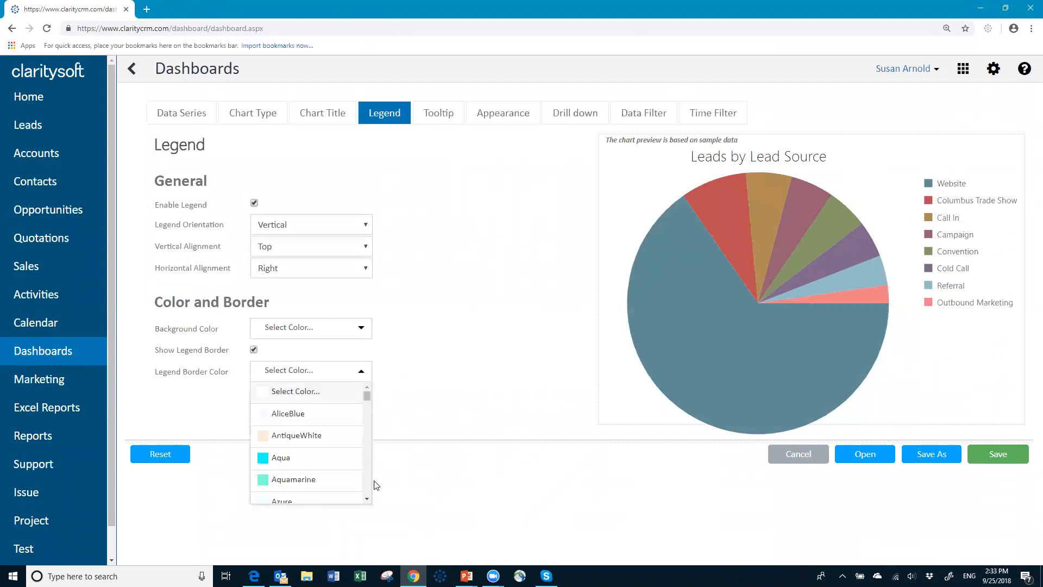
left_click(366, 498)
scroll(366, 499, "down", 4)
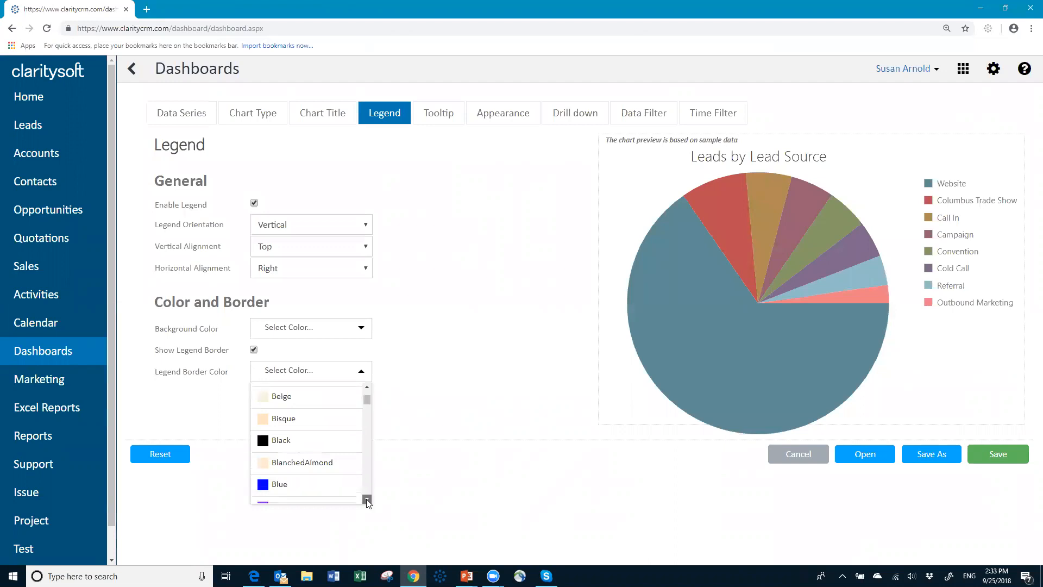
scroll(366, 498, "down", 1)
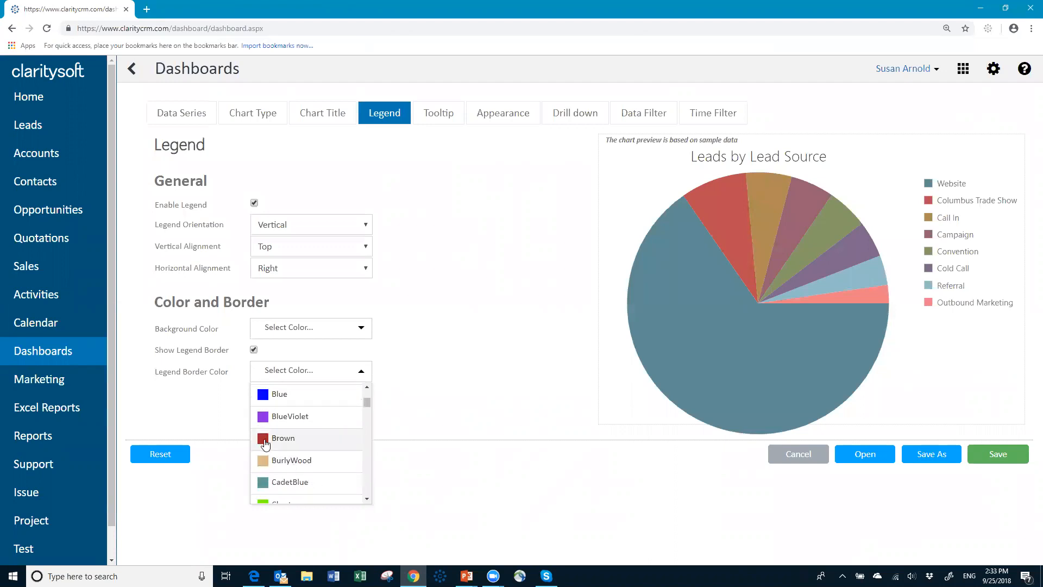
left_click(268, 441)
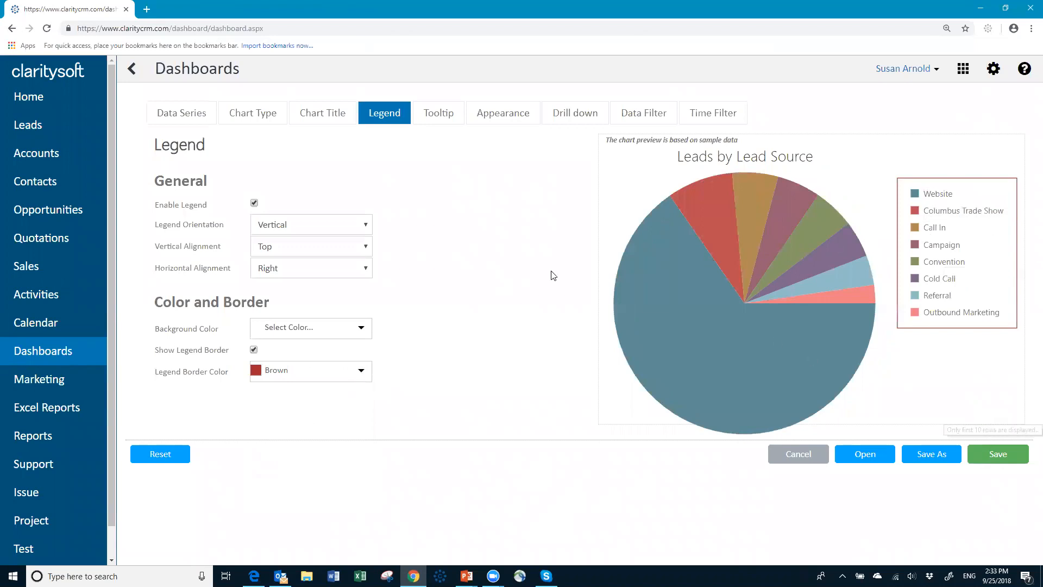
Step: Browse the available colors for the legend's background and set it to AliceBlue
left_click(363, 333)
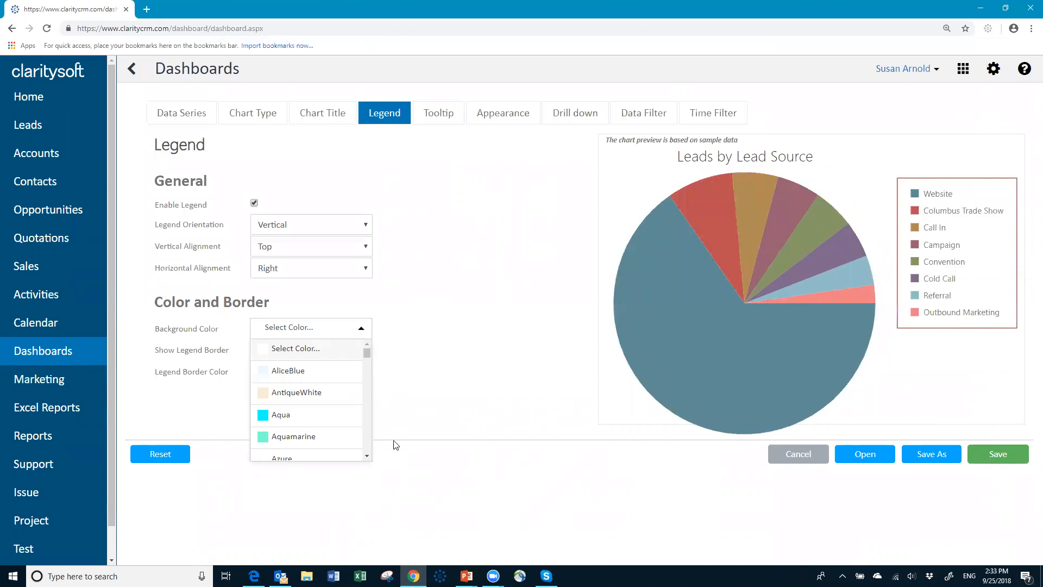
left_click(367, 456)
left_click(367, 456)
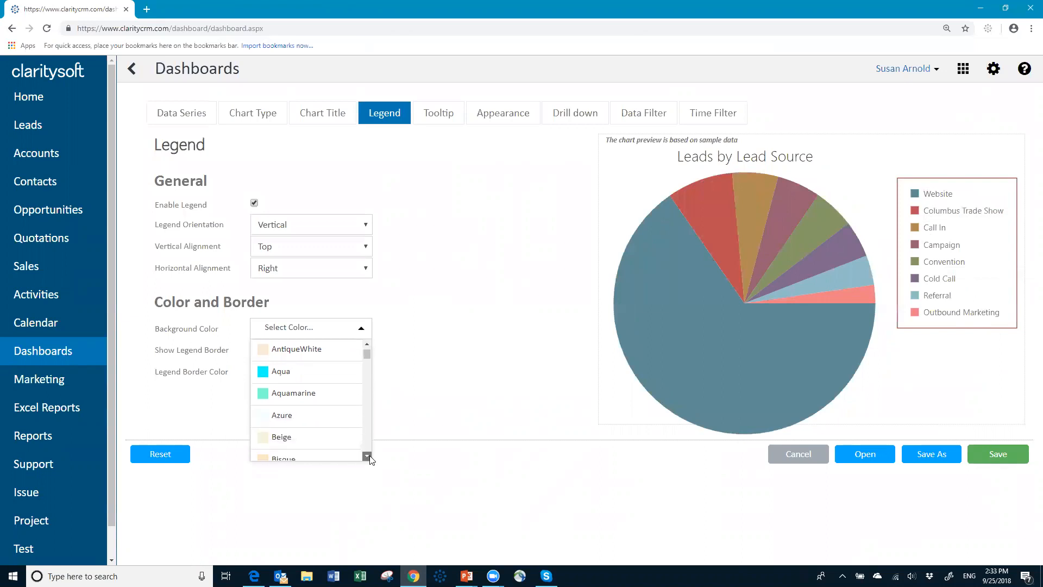
left_click(367, 456)
left_click(367, 456)
left_click(367, 456)
left_click(367, 456)
left_click(367, 456)
left_click(367, 456)
left_click(367, 456)
left_click(367, 456)
left_click(367, 457)
left_click(367, 457)
left_click(367, 457)
scroll(367, 353, "up", 15)
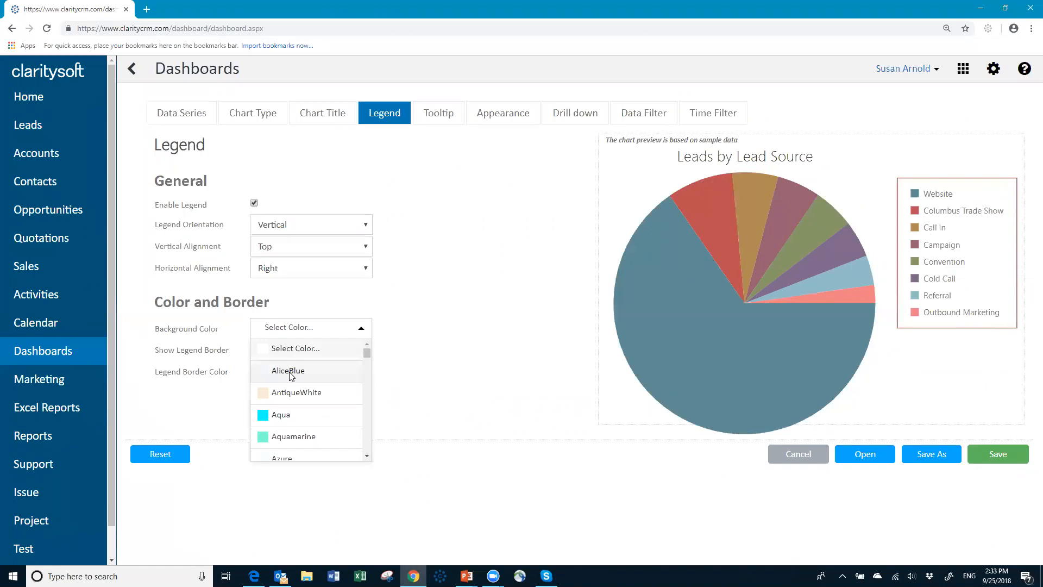
left_click(289, 371)
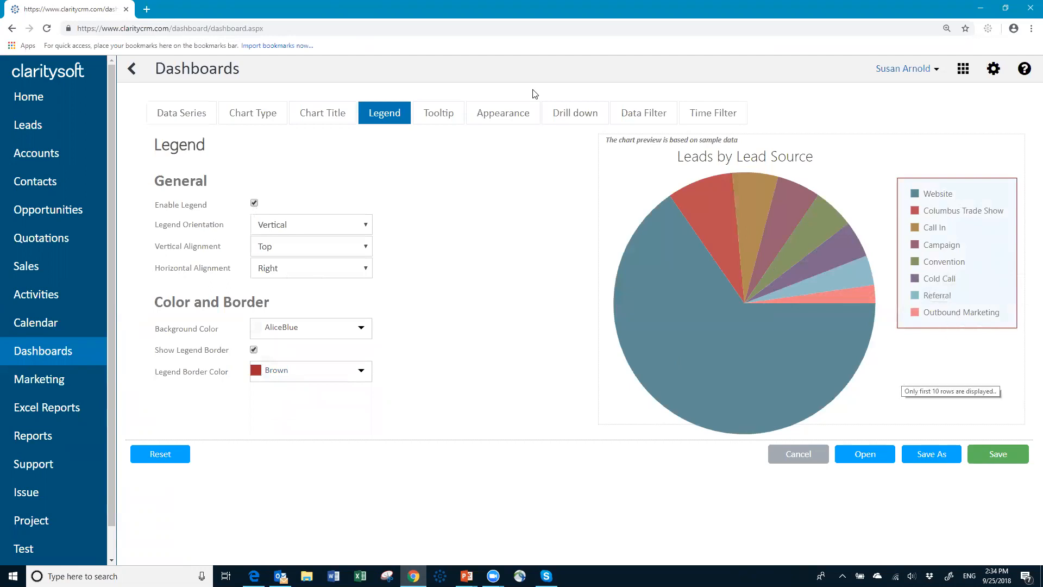
Step: Set the chart's tooltip color to Brown
left_click(444, 115)
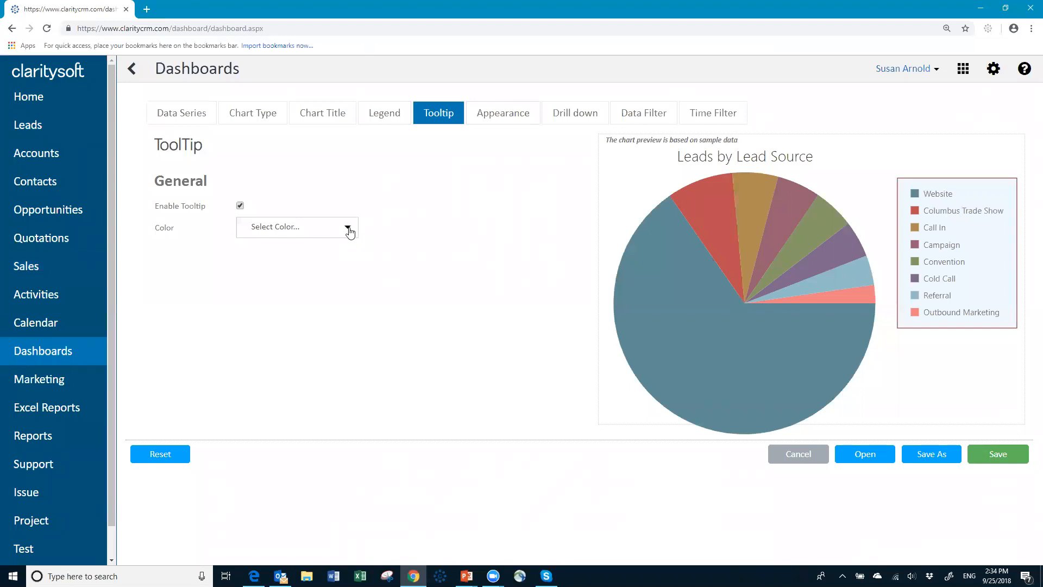
left_click(348, 230)
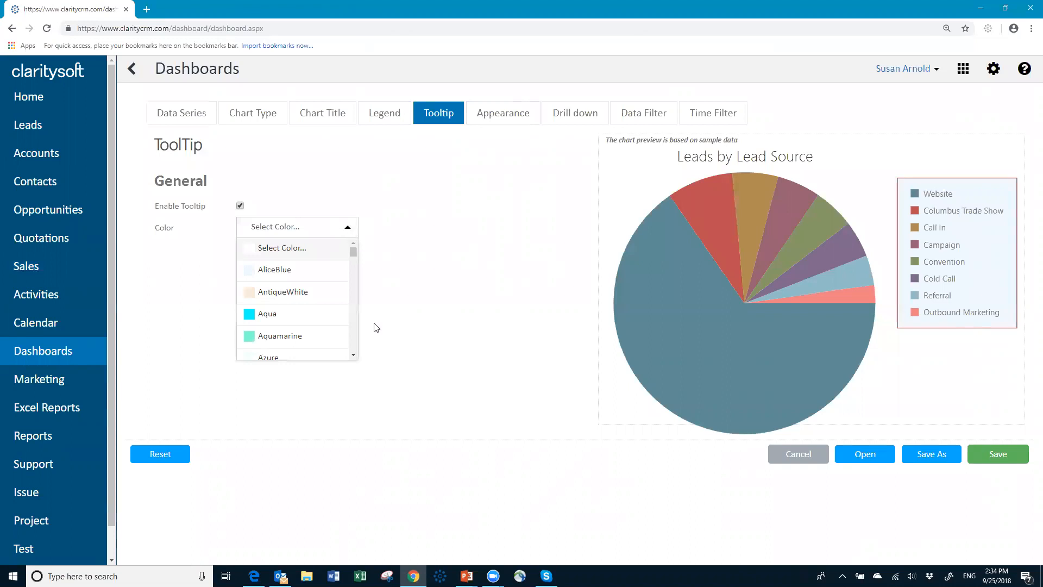
left_click(353, 355)
left_click(354, 355)
left_click(353, 355)
left_click(353, 356)
left_click(353, 355)
left_click(354, 356)
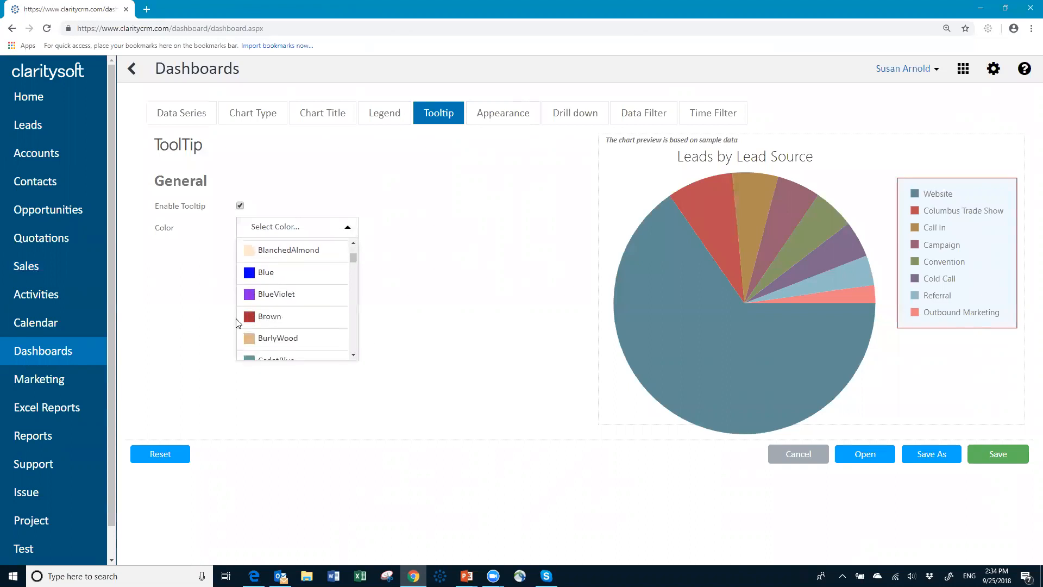
left_click(280, 321)
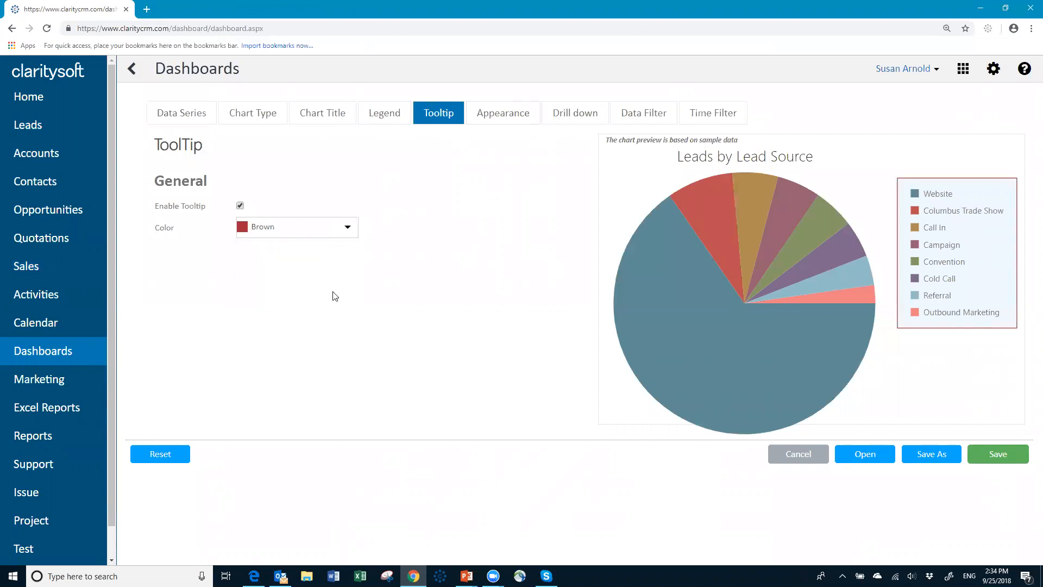
Step: Try the Pastel and Bright palettes for the chart's appearance and settle on Blue
left_click(510, 116)
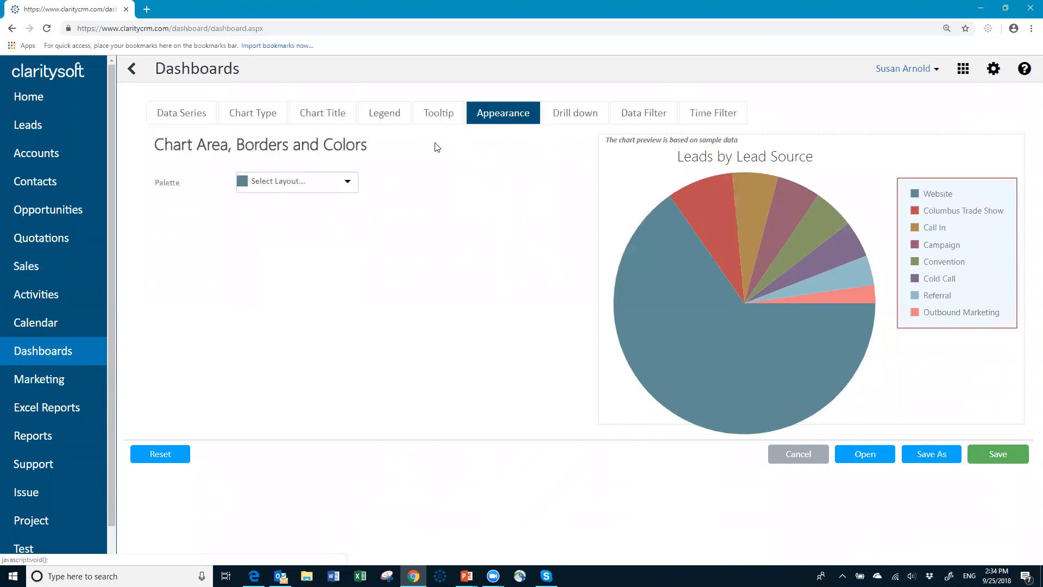
left_click(348, 183)
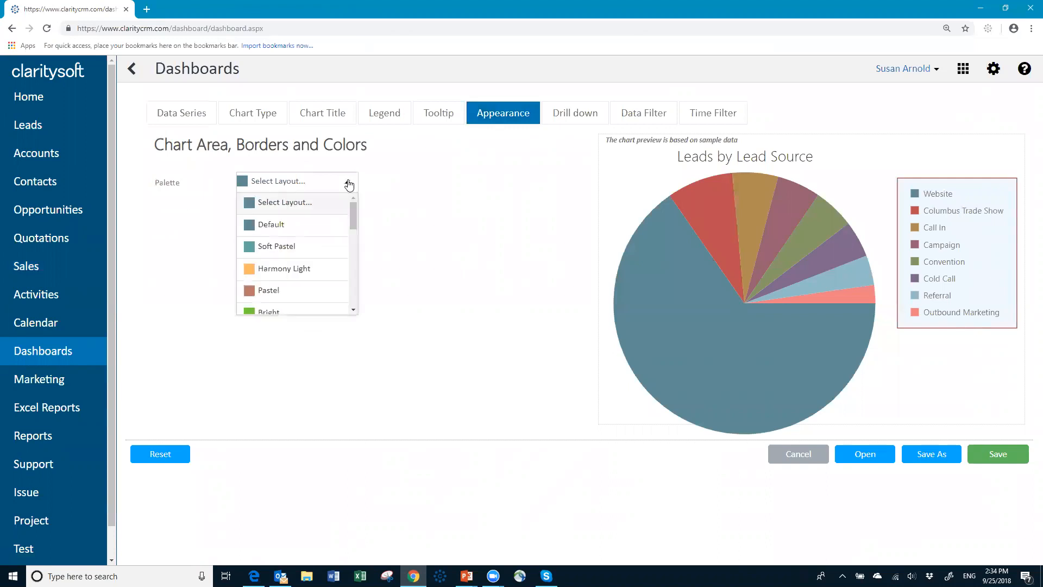
left_click(312, 295)
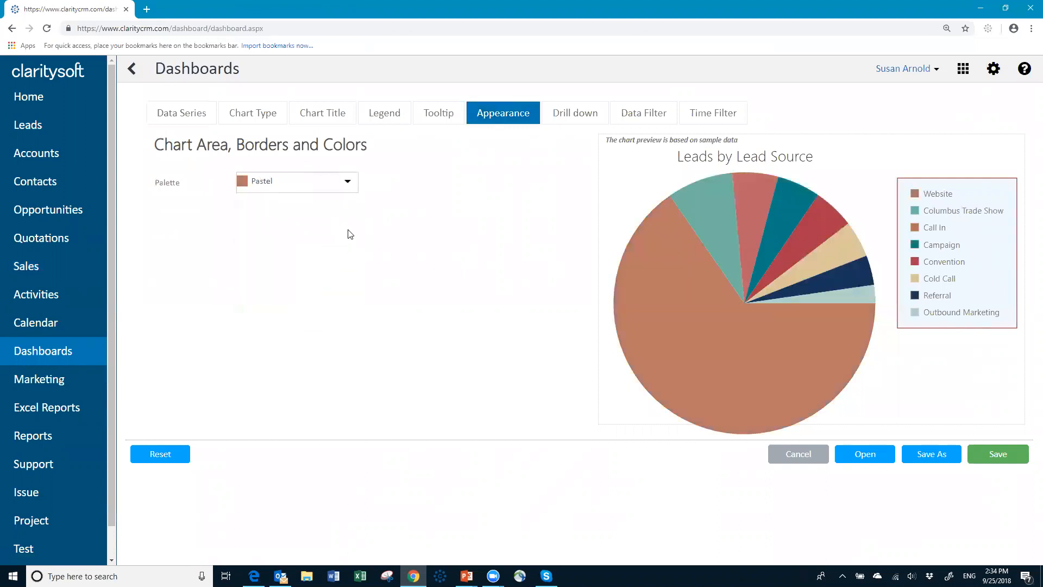
left_click(351, 183)
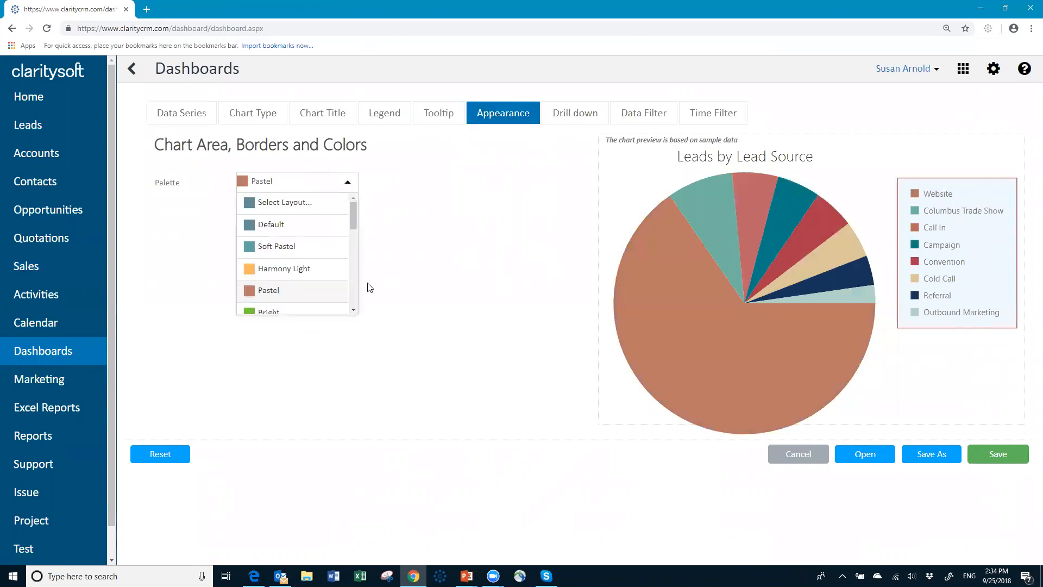
left_click(356, 309)
scroll(354, 304, "down", 1)
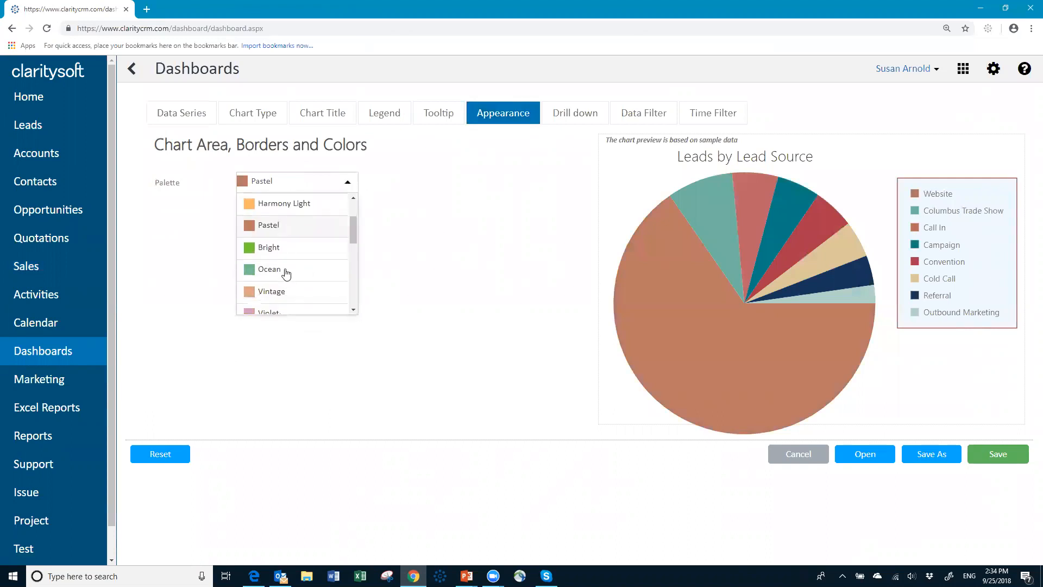
left_click(276, 250)
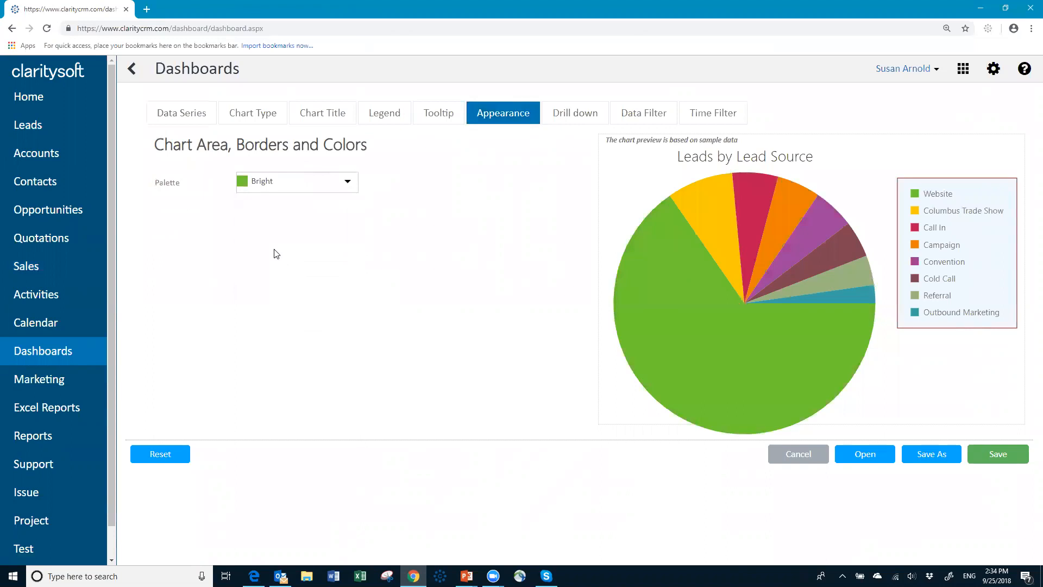
left_click(345, 183)
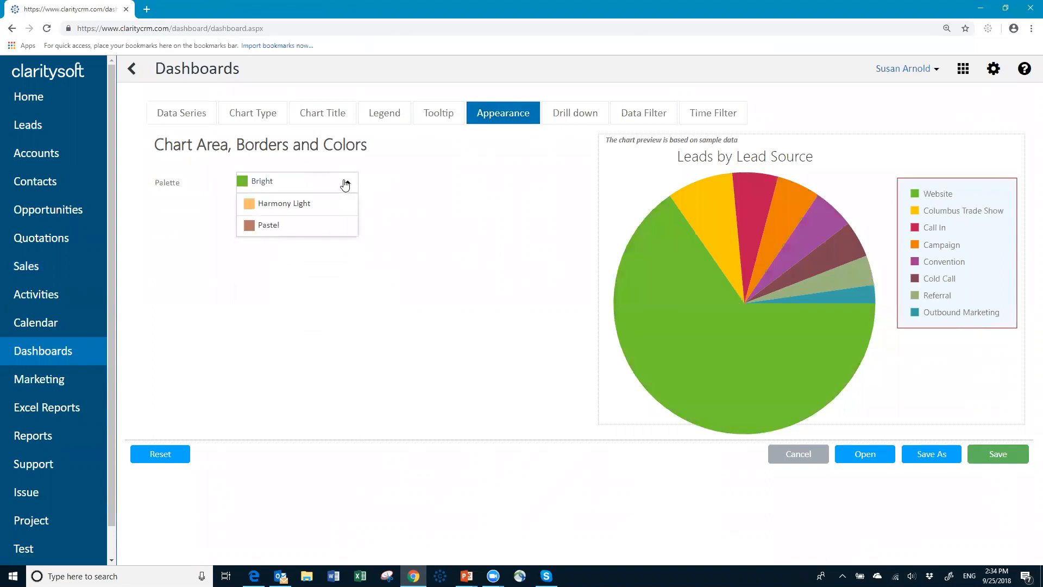
scroll(353, 309, "down", 1)
scroll(353, 309, "down", 3)
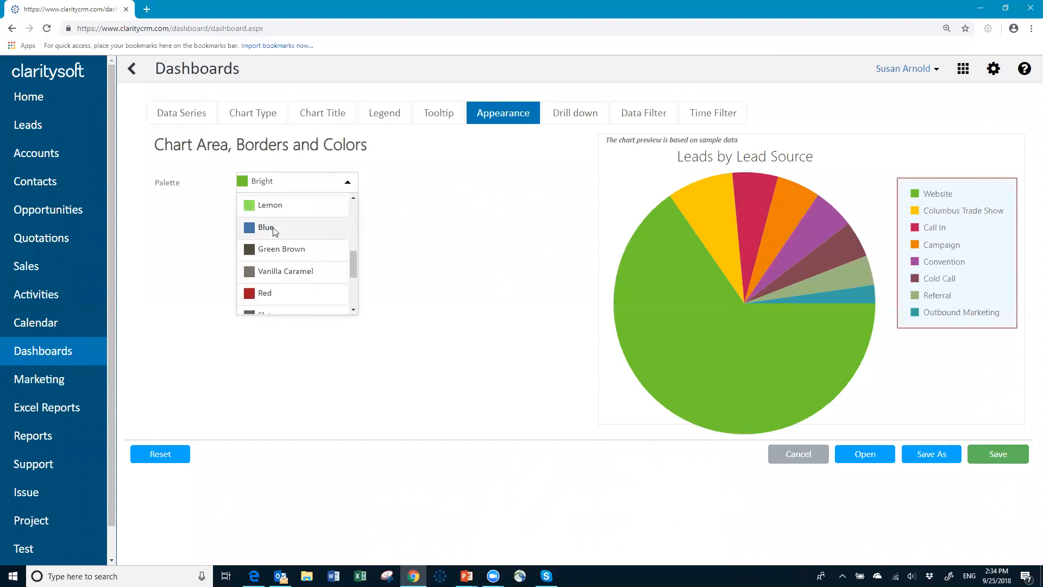
left_click(274, 230)
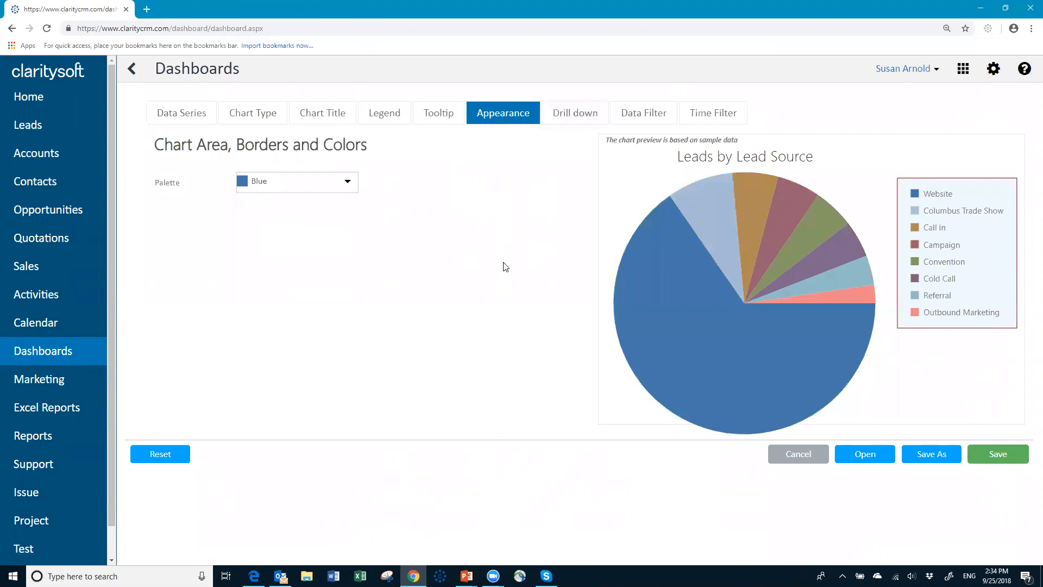
Step: Add a data filter that excludes the Columbus Trade Show source, using Lead Sources with the <> operator
left_click(649, 115)
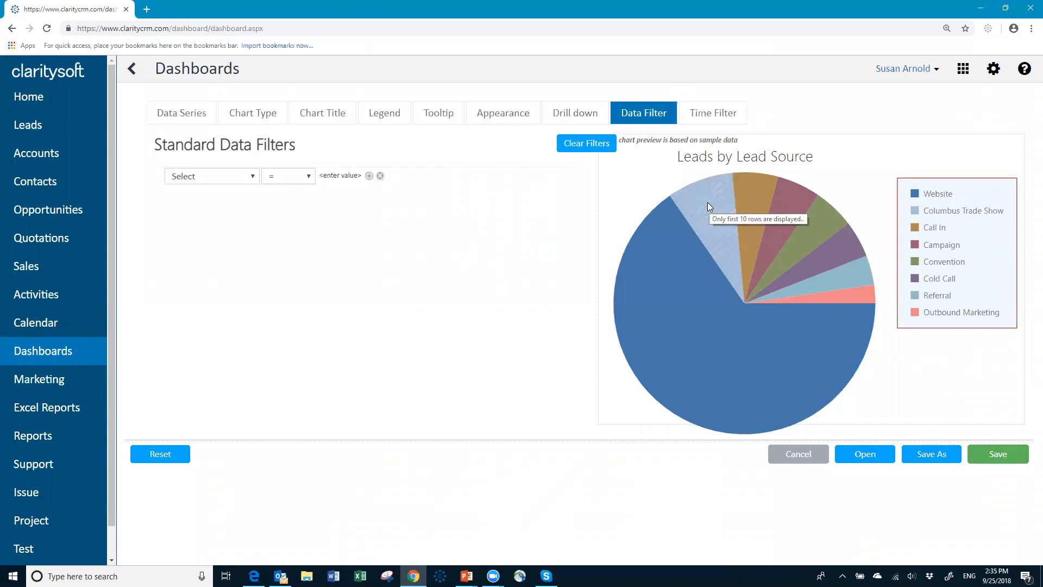
left_click(253, 176)
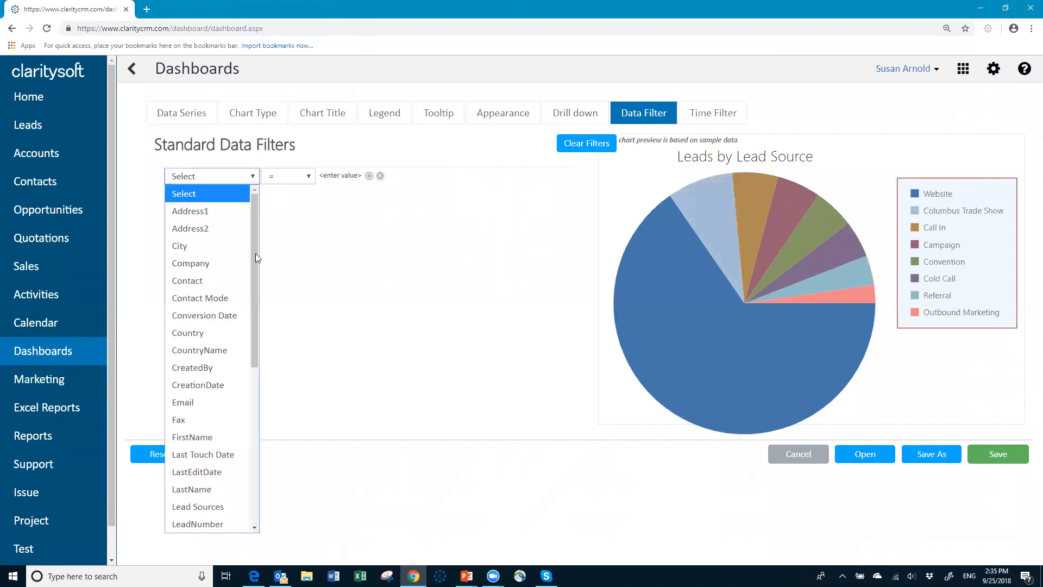
left_click(203, 507)
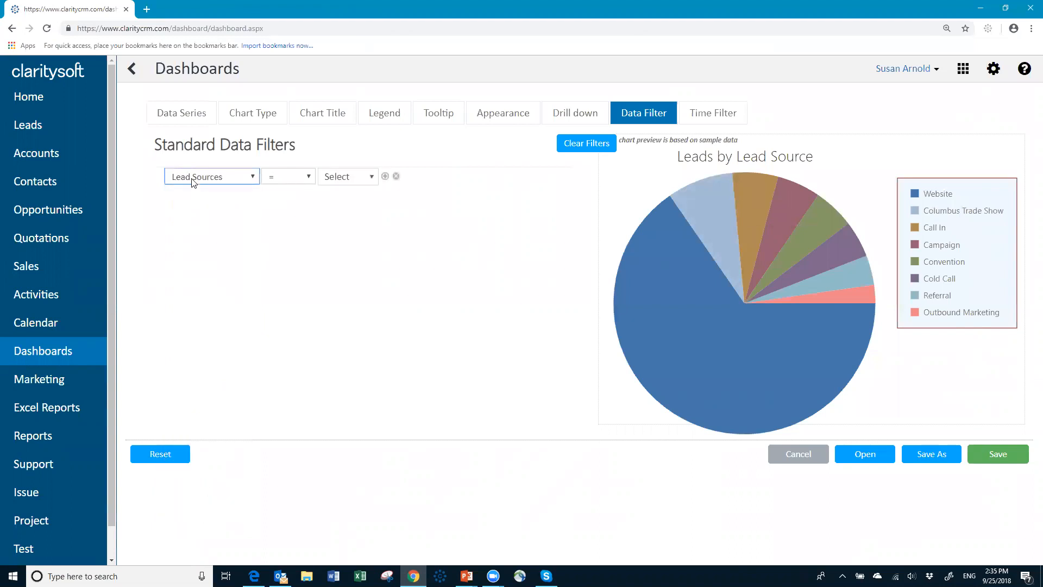
left_click(310, 177)
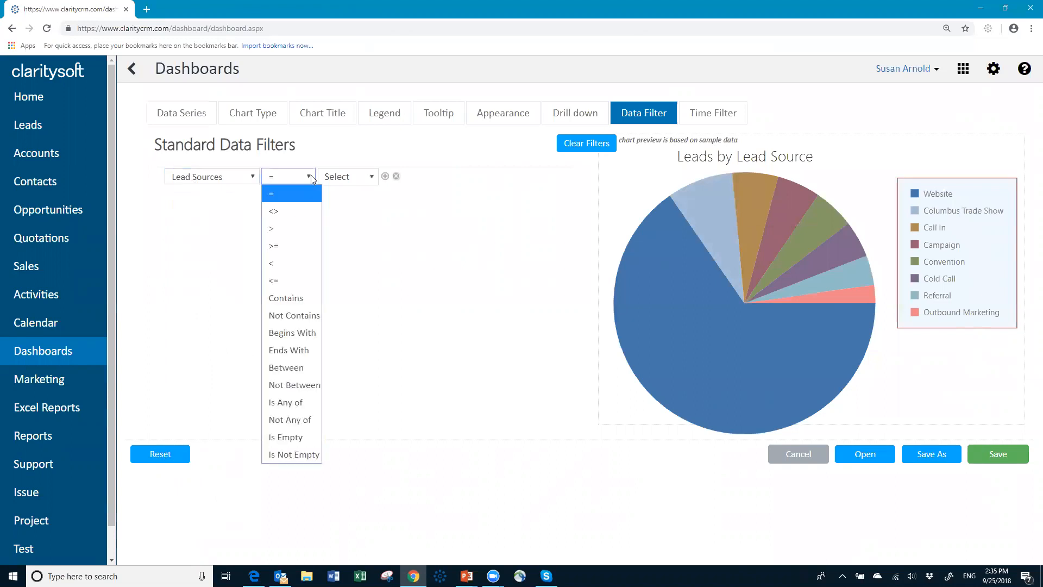
left_click(291, 212)
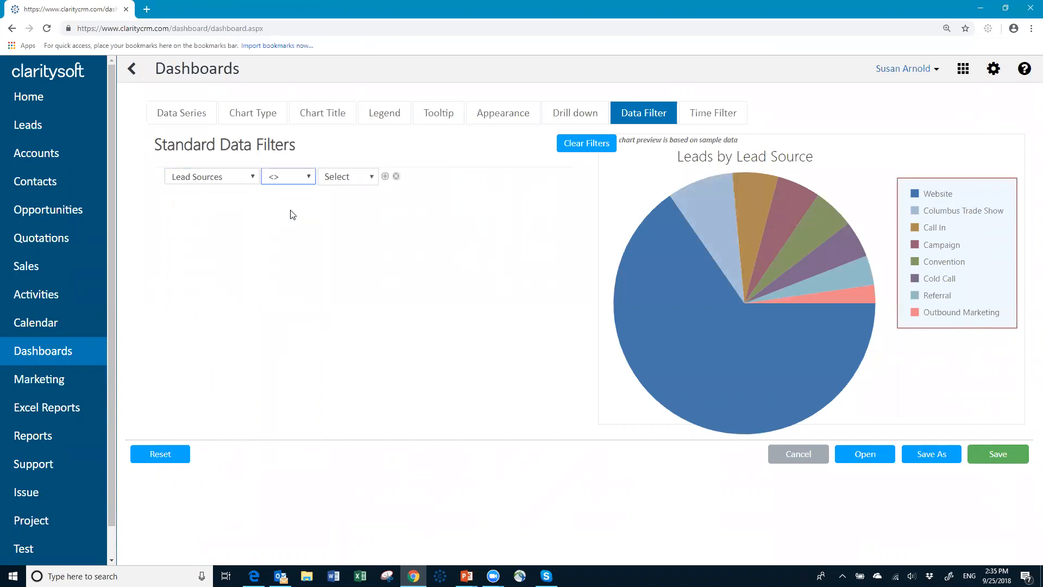
left_click(372, 178)
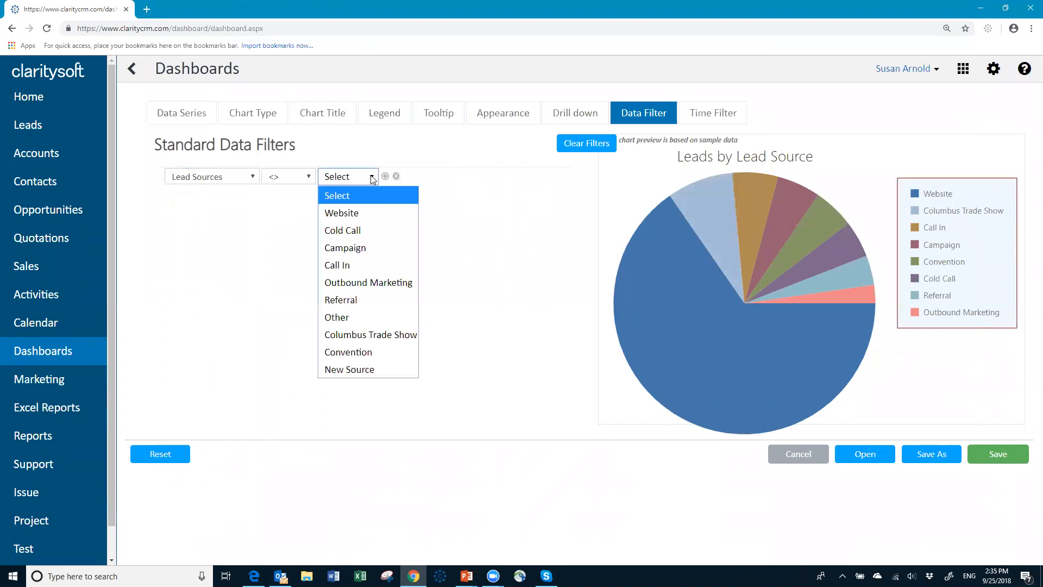
left_click(403, 335)
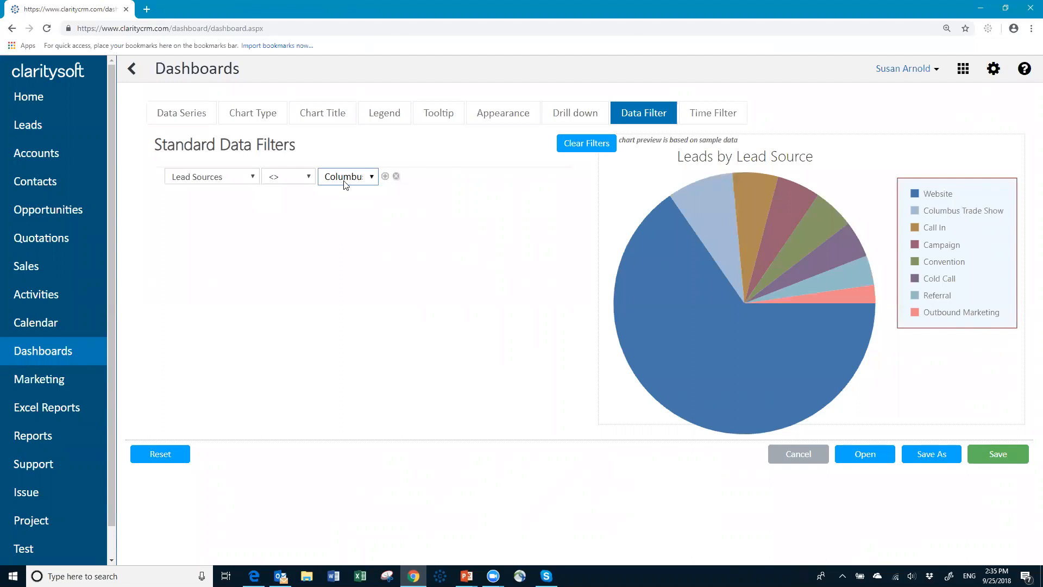
Step: Examine the time-based filter options and the date fields available for the time period, without choosing one
left_click(724, 114)
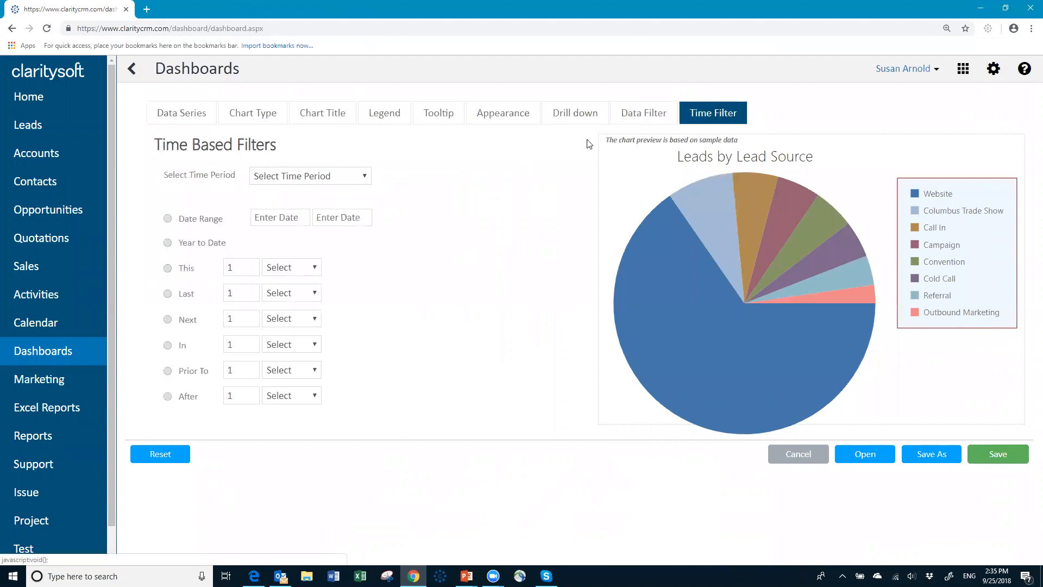
left_click(366, 177)
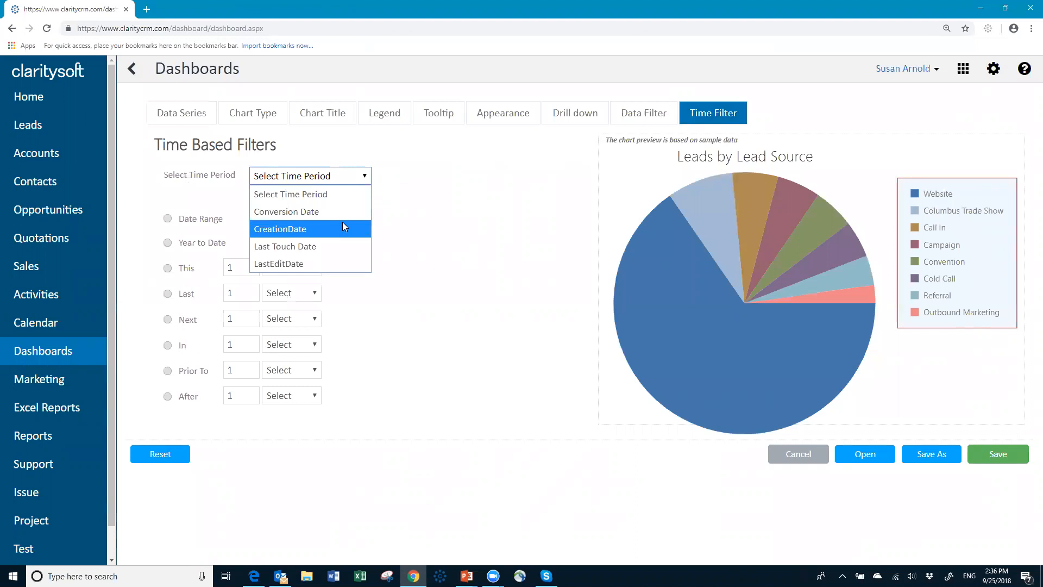
left_click(410, 203)
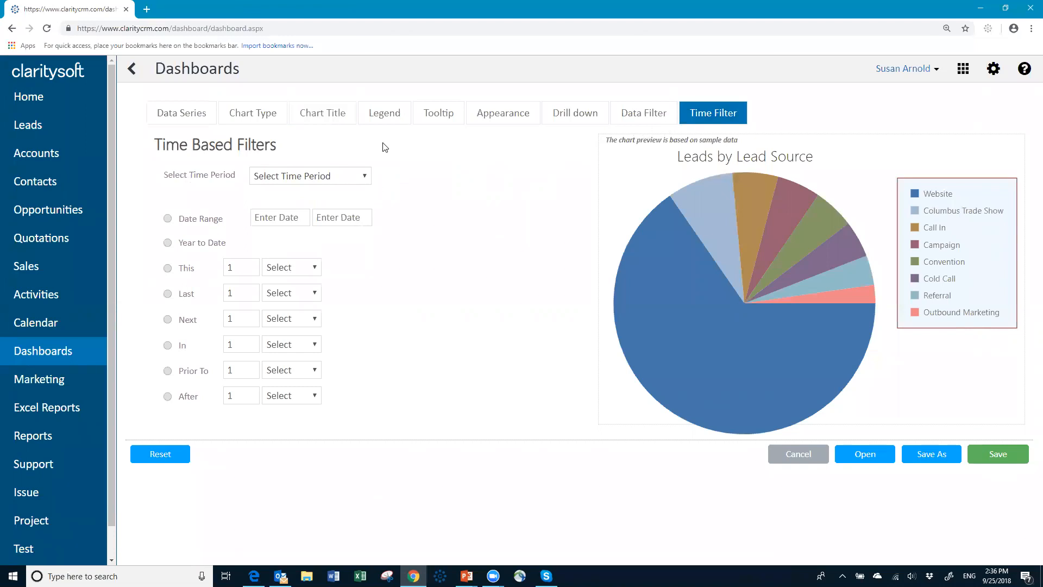
Step: Save the Leads by Lead Source chart and inspect the pie and its slice tooltips on the dashboard
left_click(998, 455)
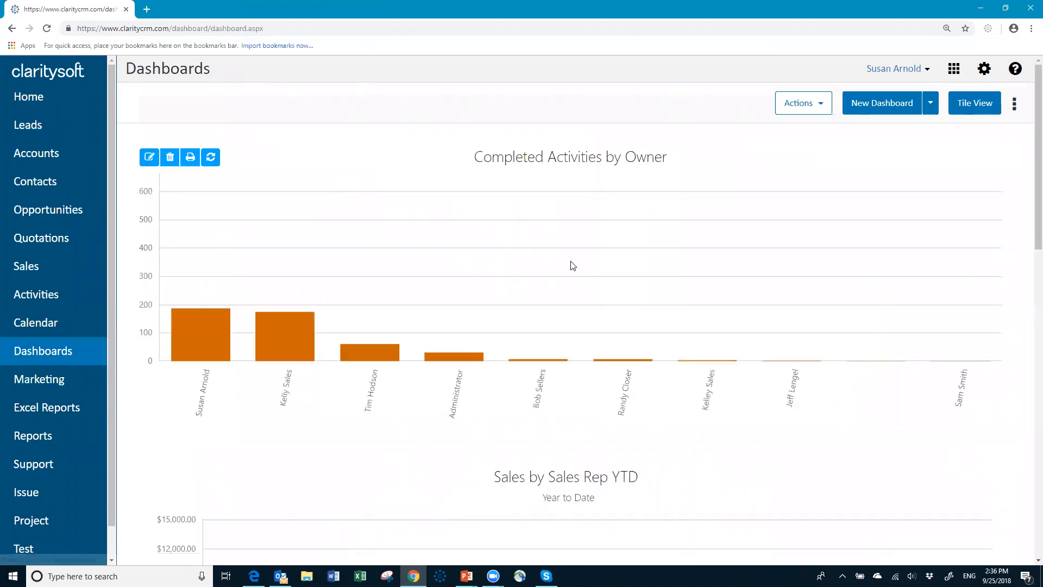
scroll(572, 265, "down", 10)
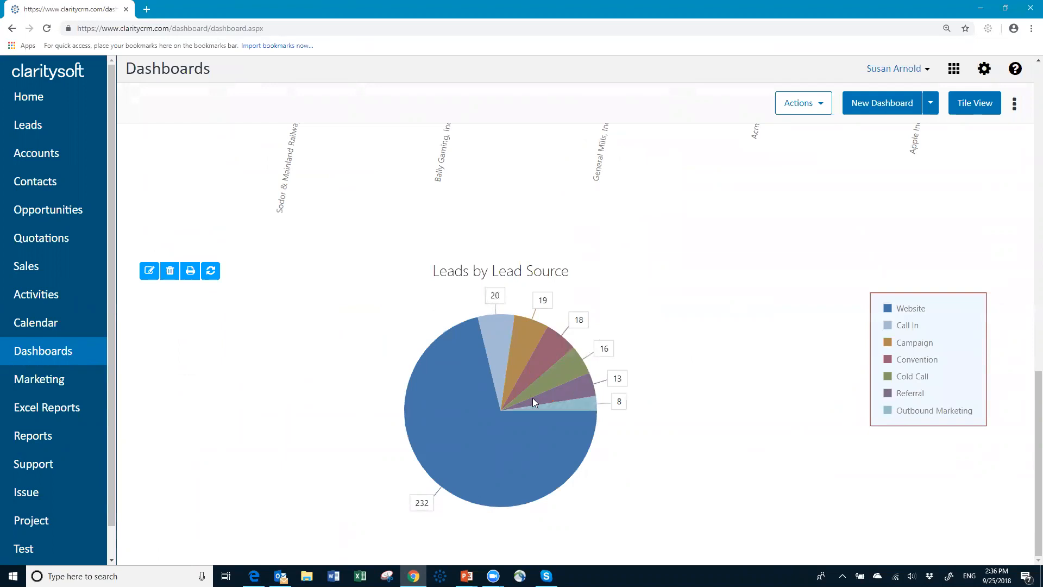
mouse_move(441, 402)
mouse_move(511, 447)
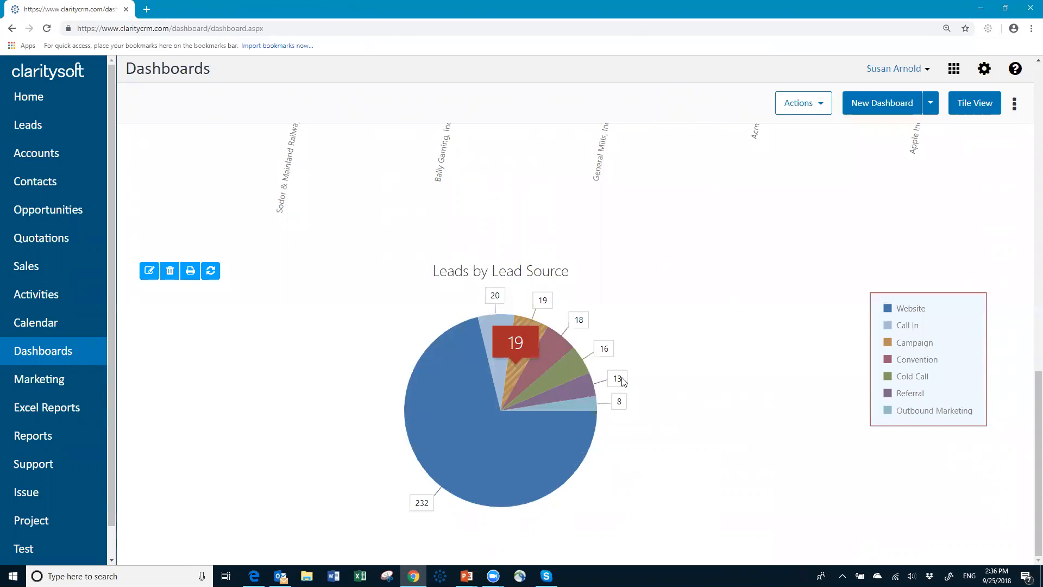
Step: Edit the Leads by Lead Source chart to disable its tooltip, save it, and check the pie on the dashboard
left_click(150, 272)
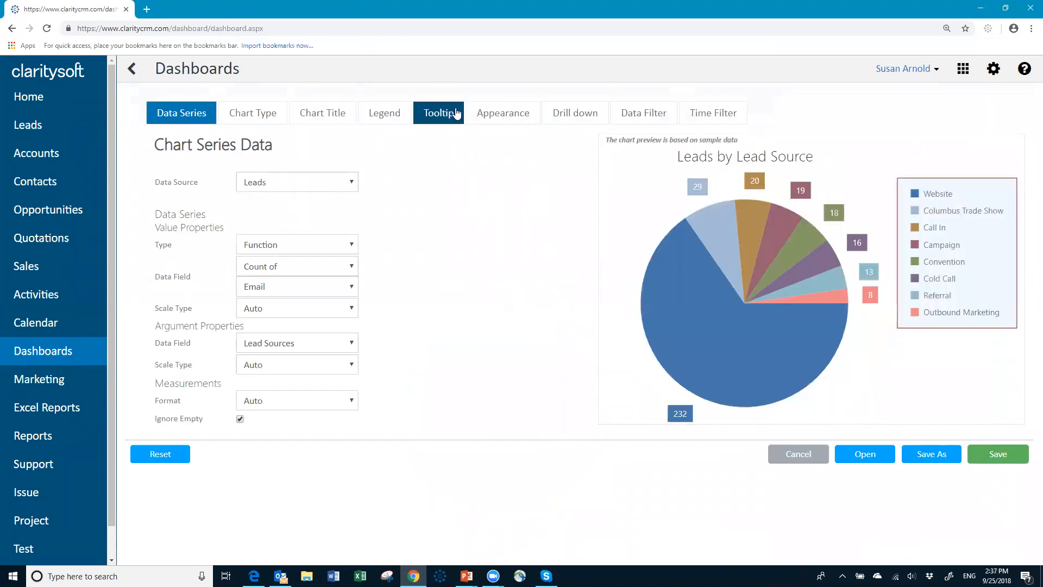
left_click(454, 113)
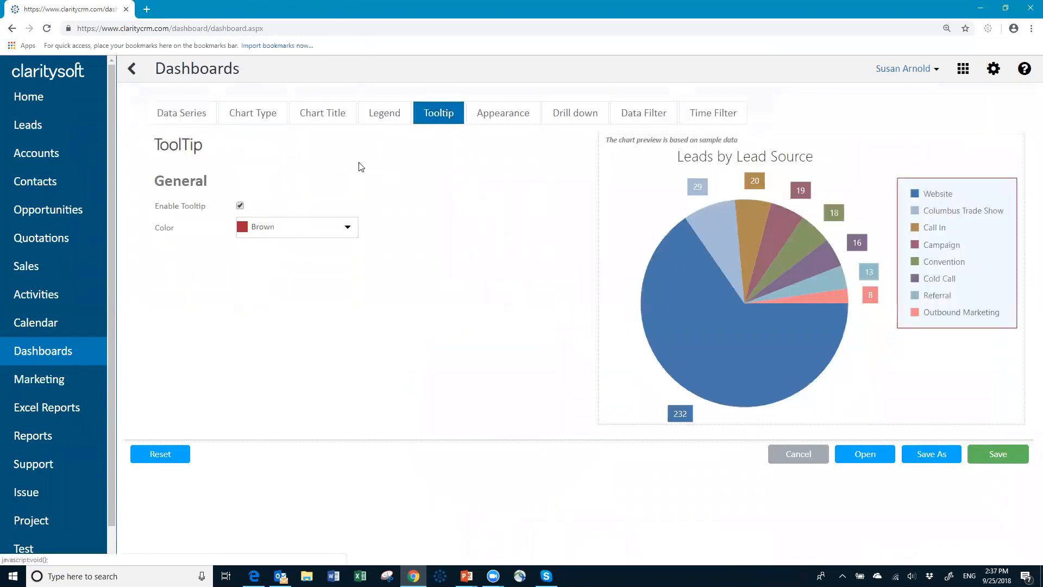
left_click(239, 206)
left_click(991, 459)
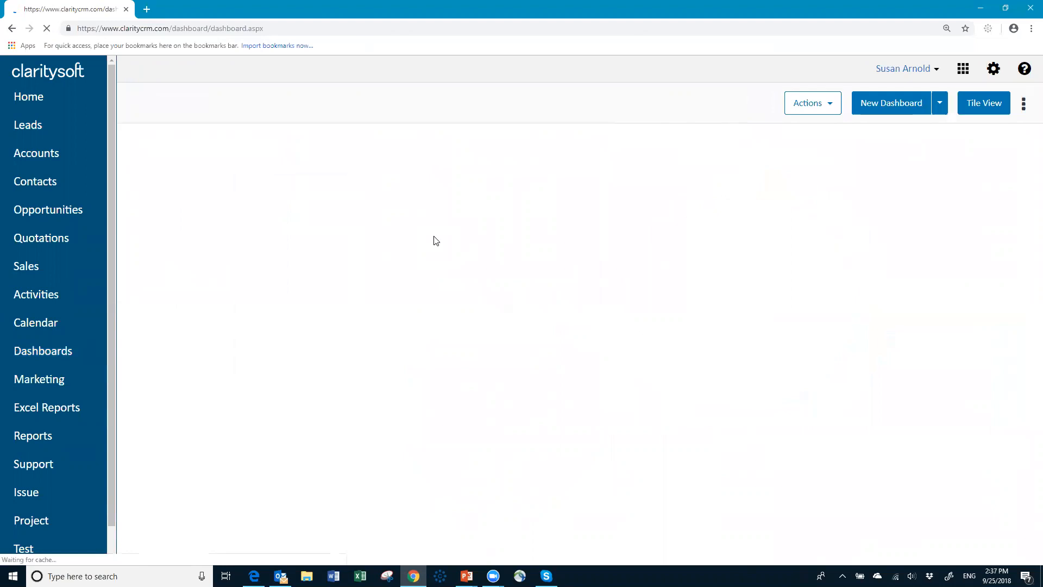
scroll(552, 459, "down", 8)
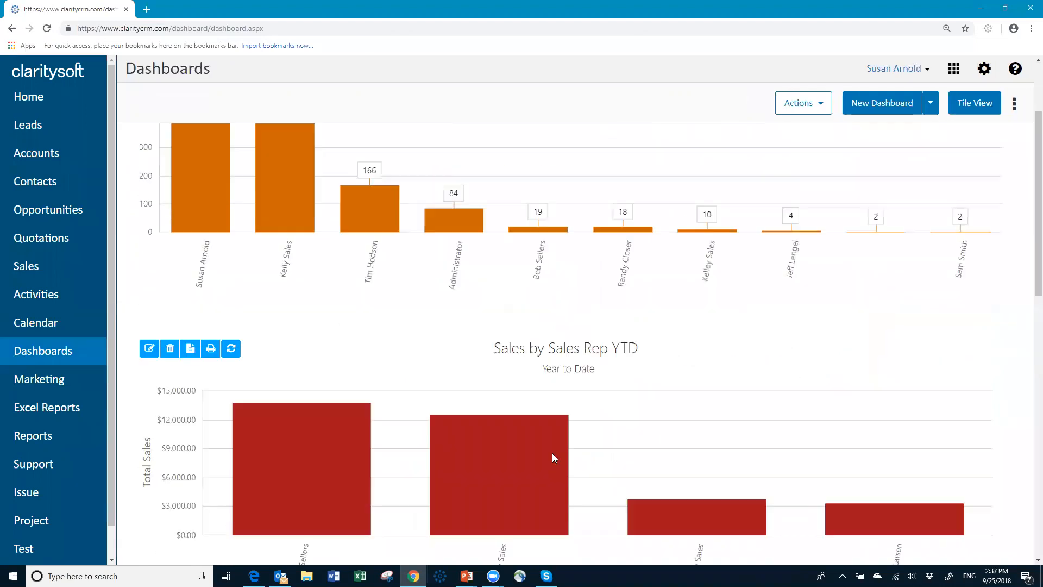
scroll(556, 449, "down", 2)
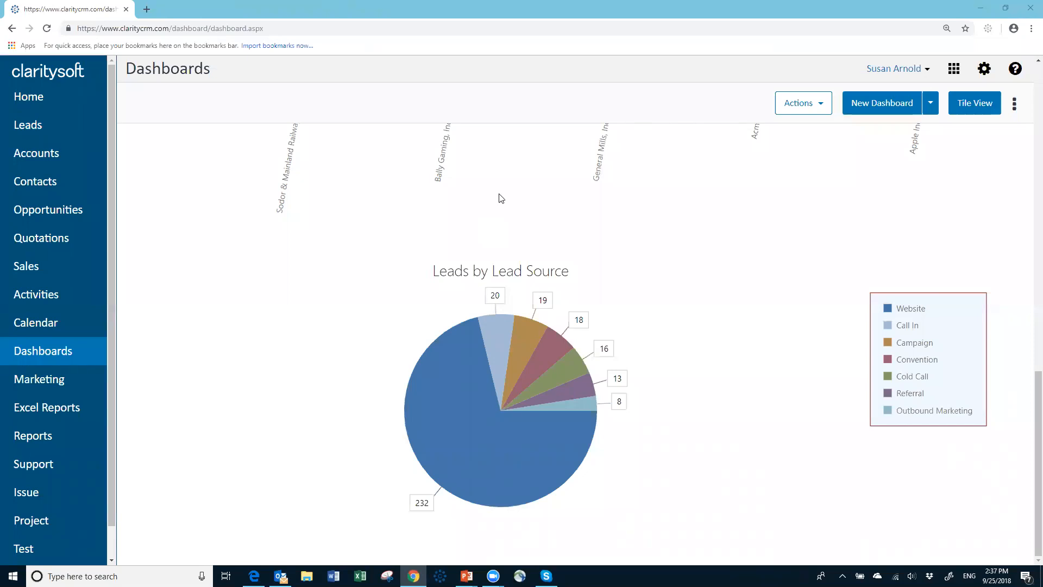
Step: On the Home page, add the Top 5 Accounts chart indicator and remove Opportunities by Lead Source
scroll(723, 242, "up", 15)
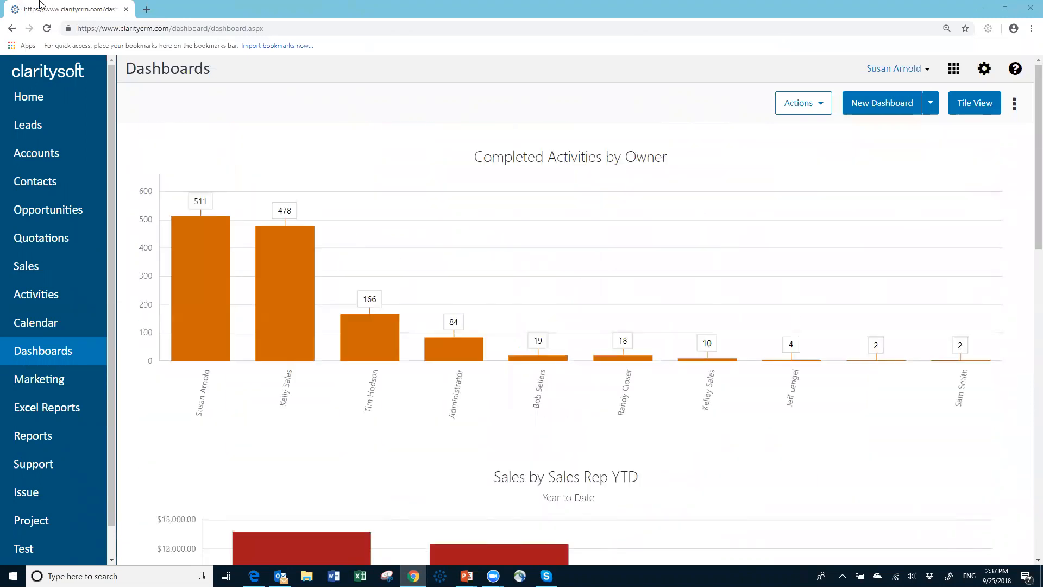
left_click(39, 96)
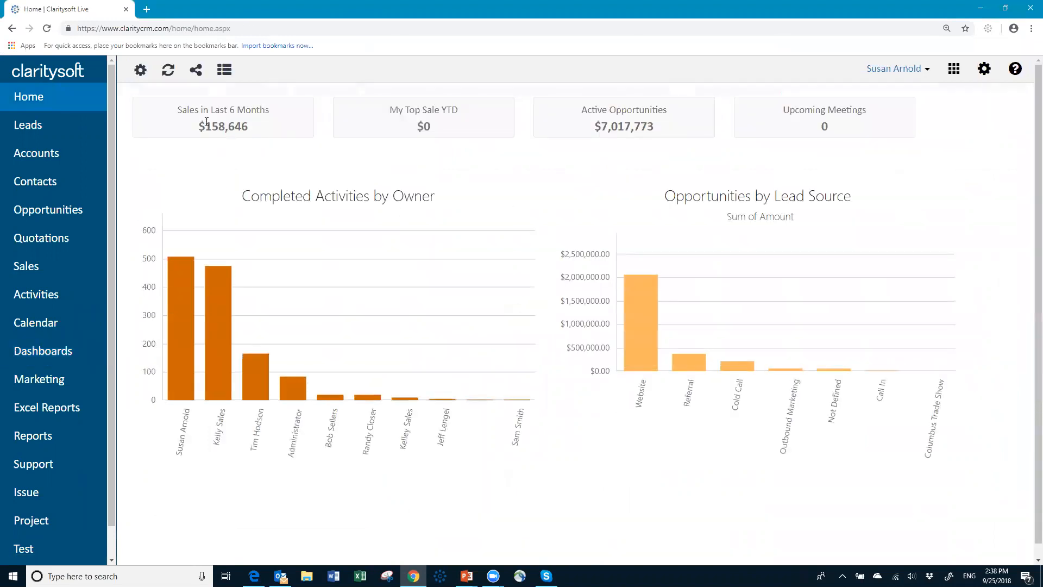
left_click(145, 72)
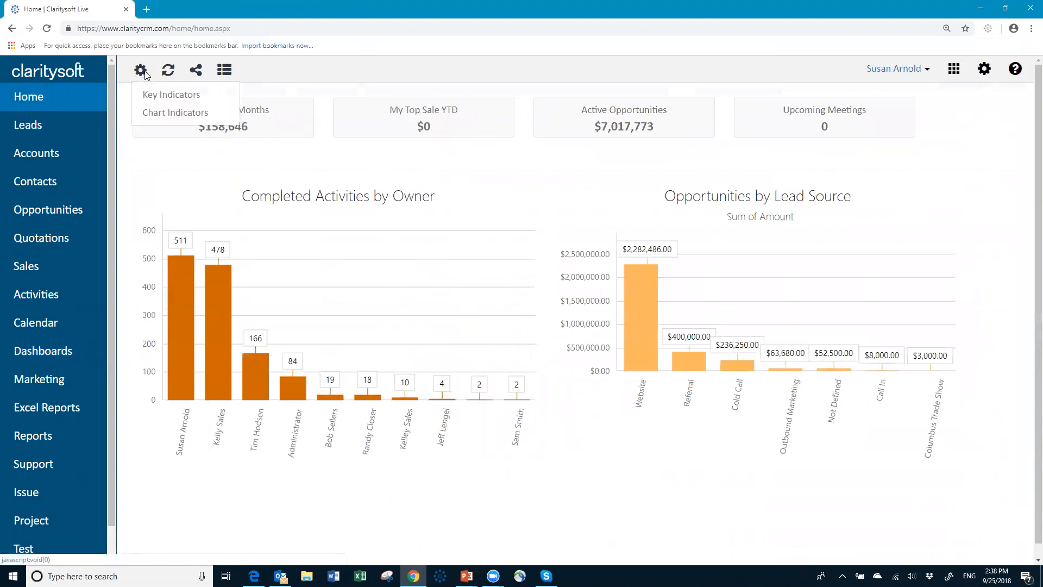
left_click(165, 114)
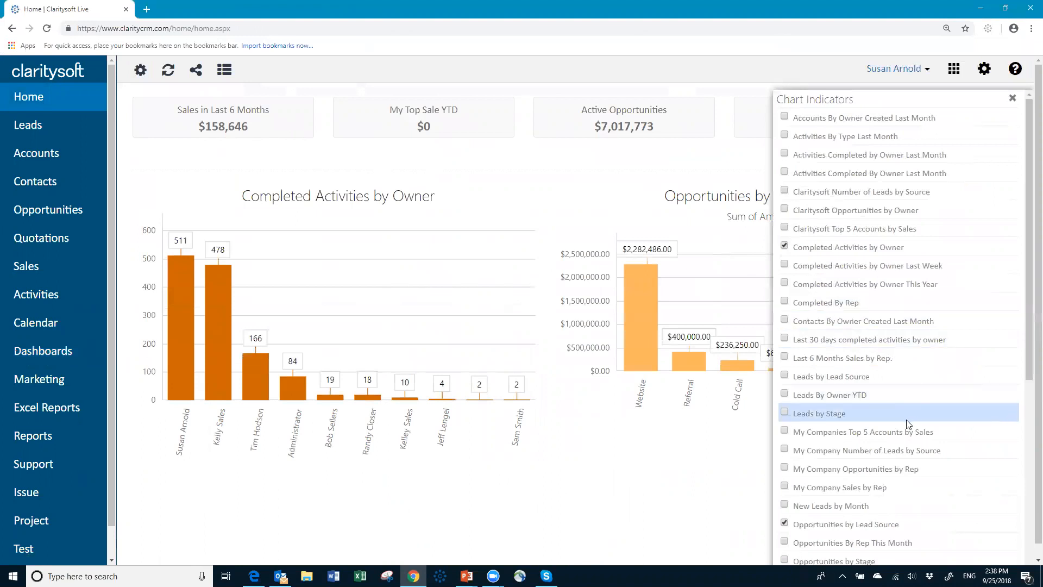
scroll(905, 402, "down", 4)
scroll(890, 428, "down", 3)
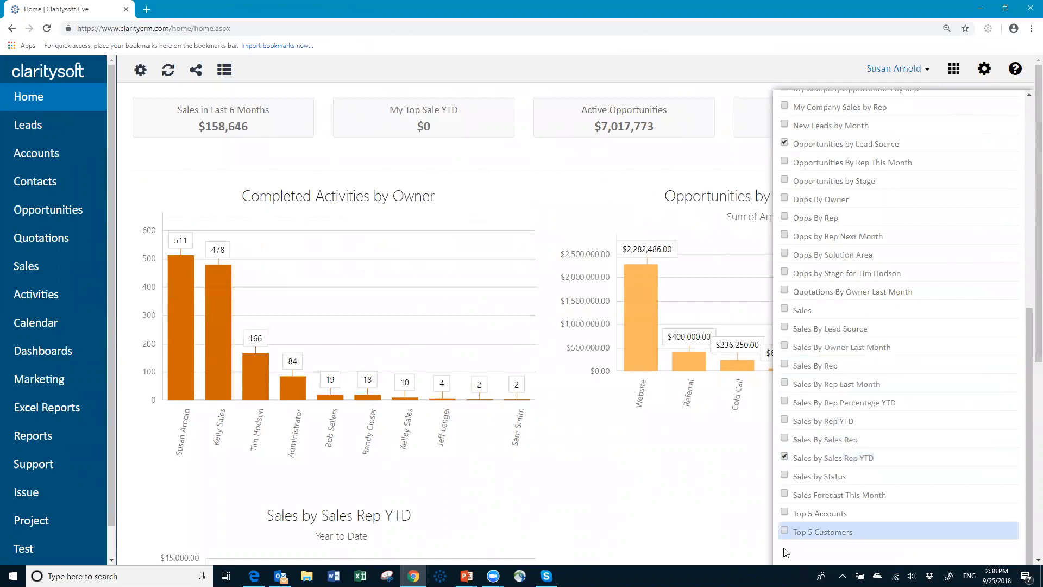
left_click(784, 514)
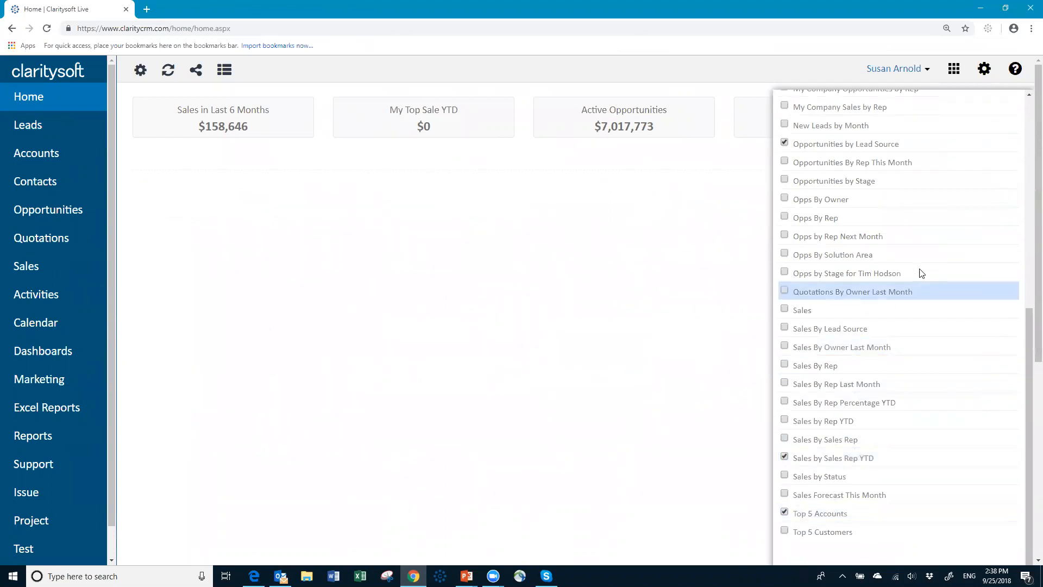
left_click(785, 143)
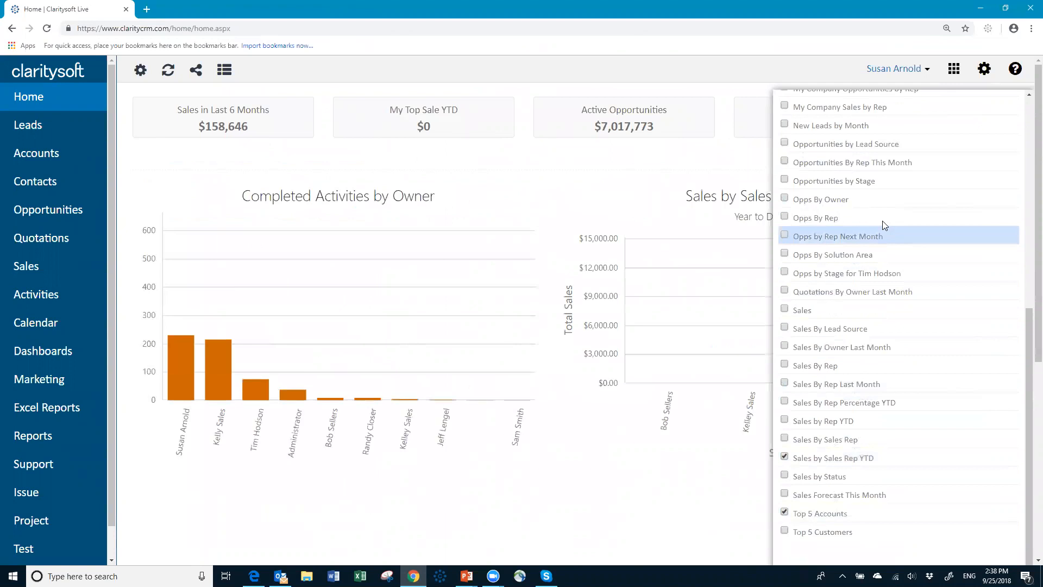
Step: Add the Leads by Lead Source chart indicator, remove Completed Activities by Owner, and review the charts on the Home page
scroll(886, 214, "up", 4)
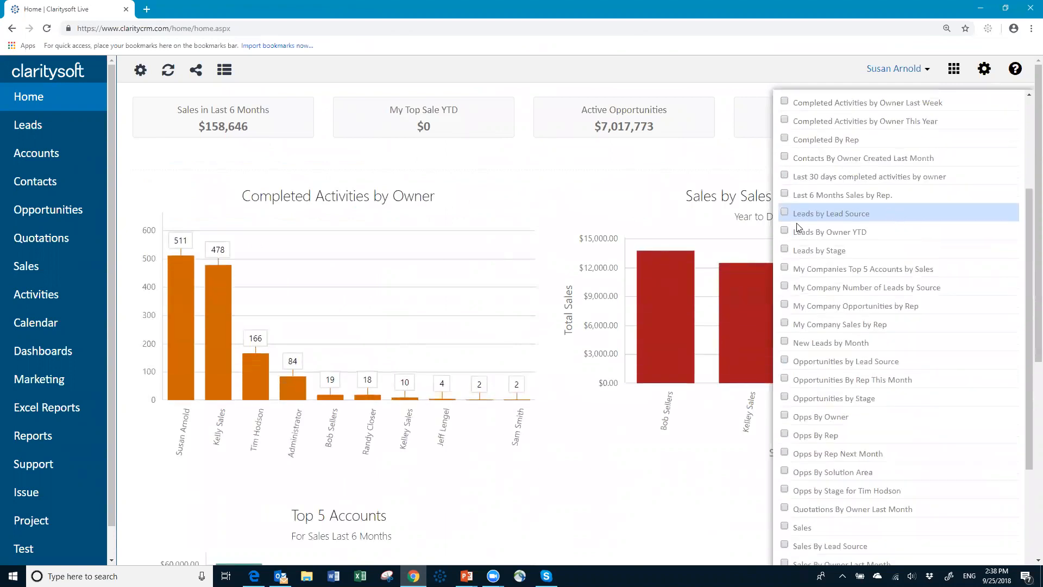
left_click(785, 212)
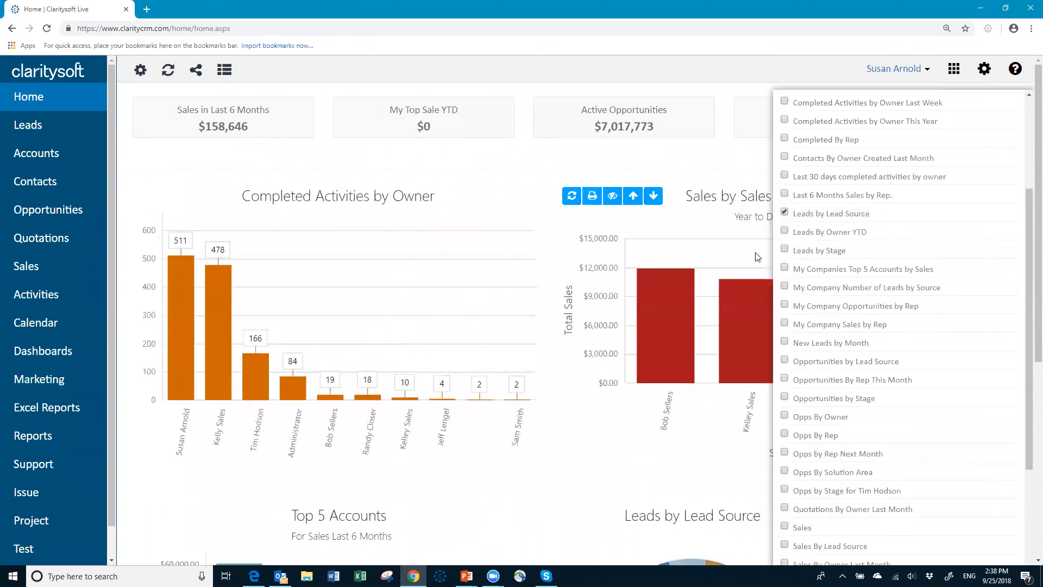
scroll(879, 176, "up", 3)
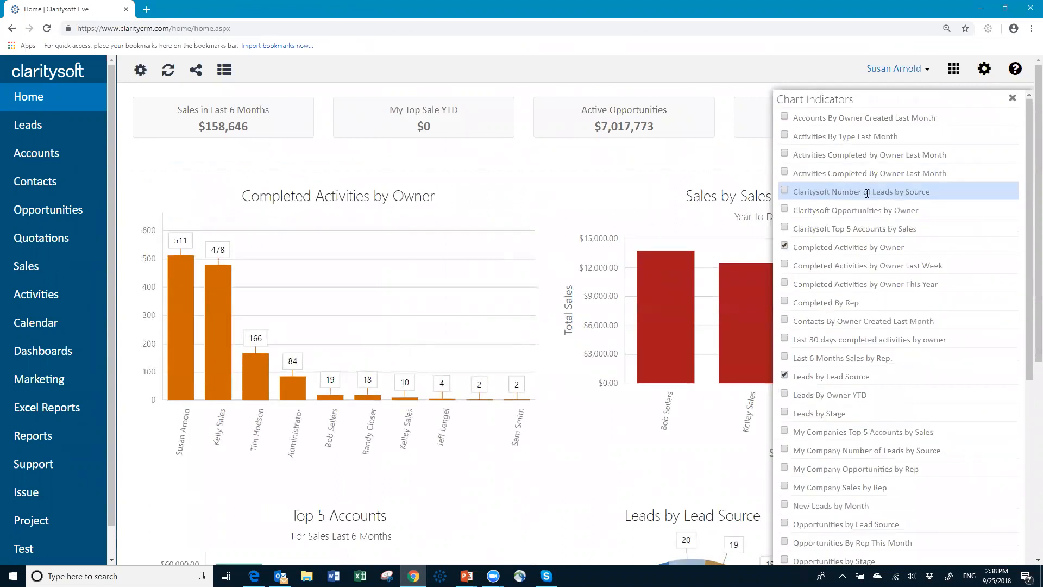
left_click(785, 245)
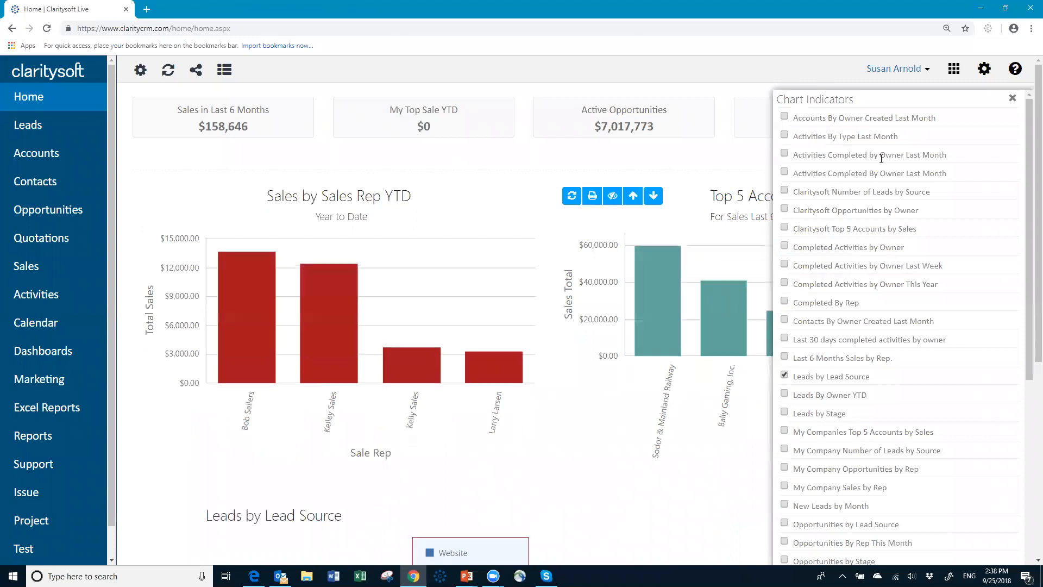
left_click(1014, 99)
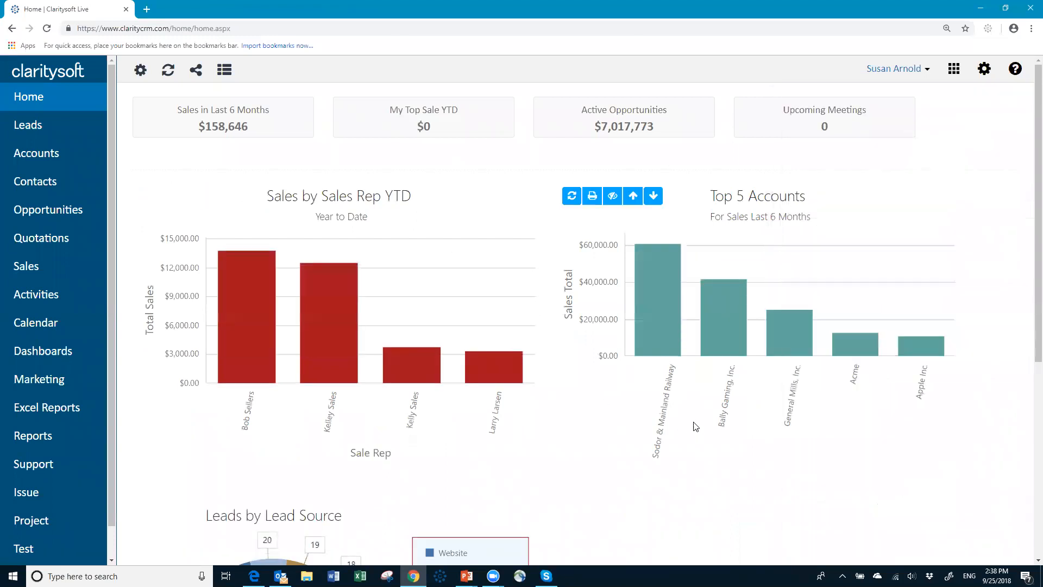
scroll(696, 425, "down", 5)
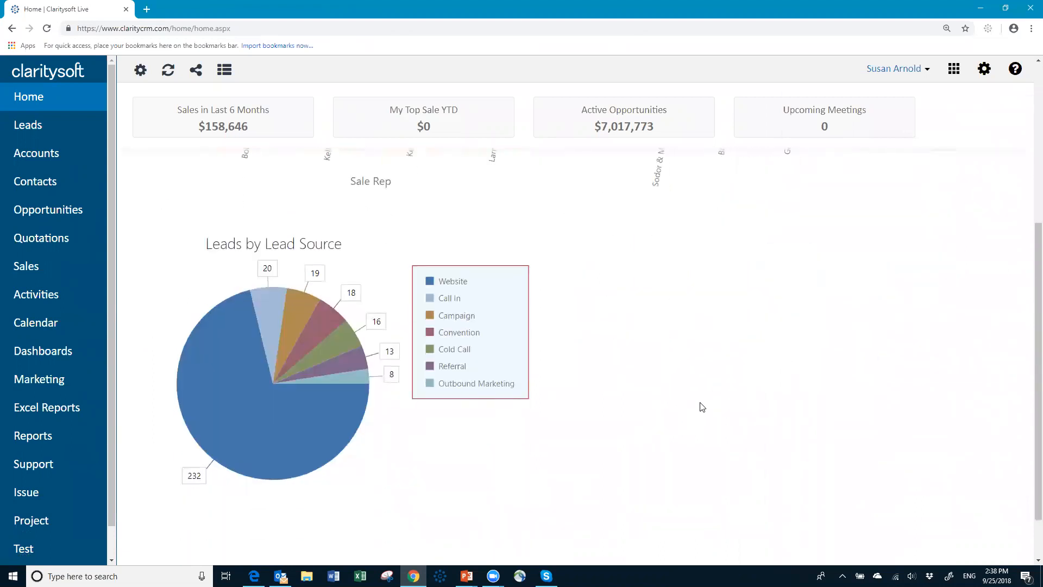
scroll(701, 410, "up", 5)
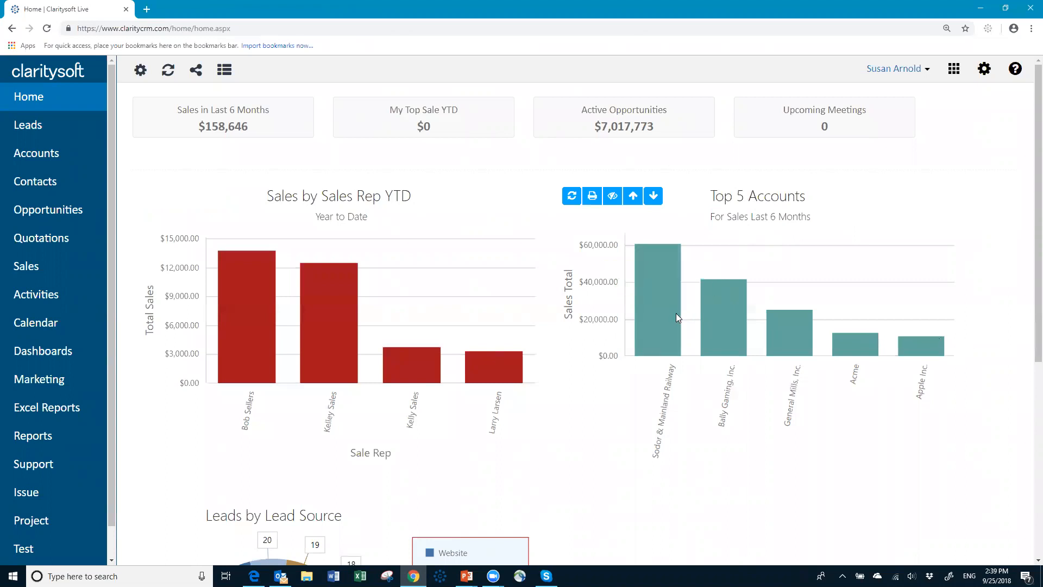
Step: Switch to the PowerPoint slide show and advance from the Agenda slide to the Thank You slide
mouse_move(923, 353)
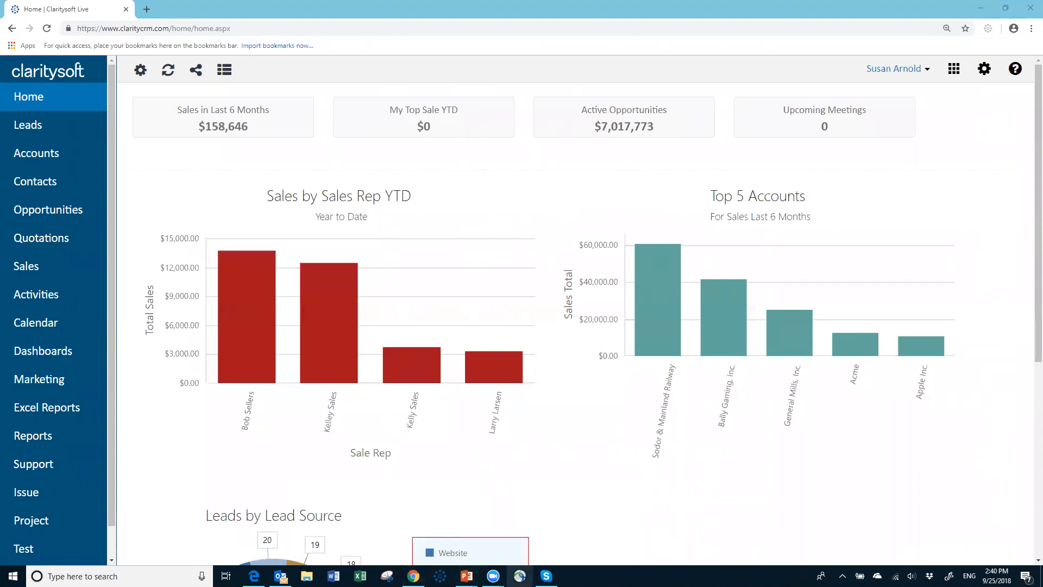
left_click(461, 535)
left_click(678, 390)
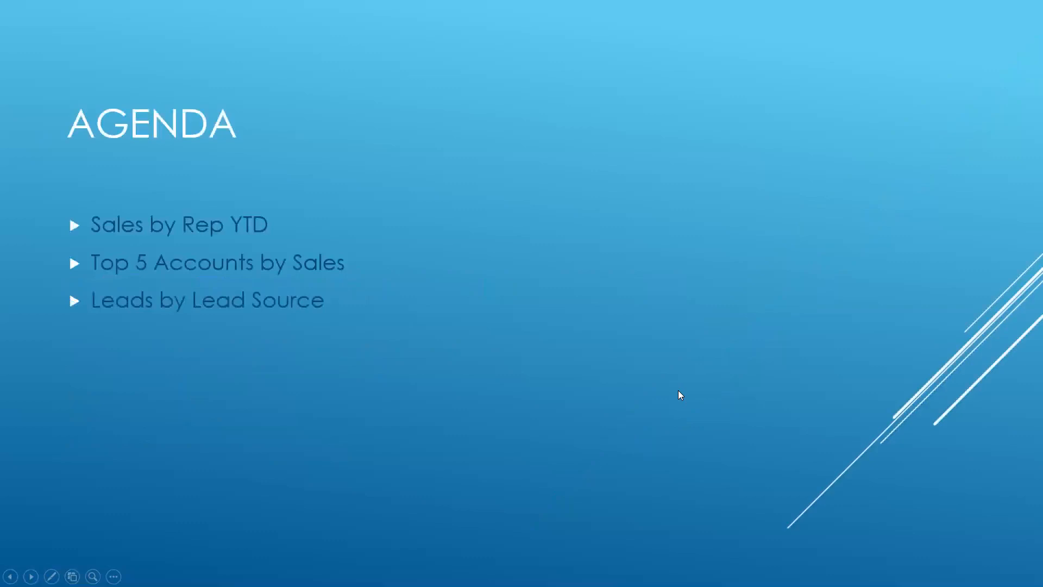
left_click(652, 397)
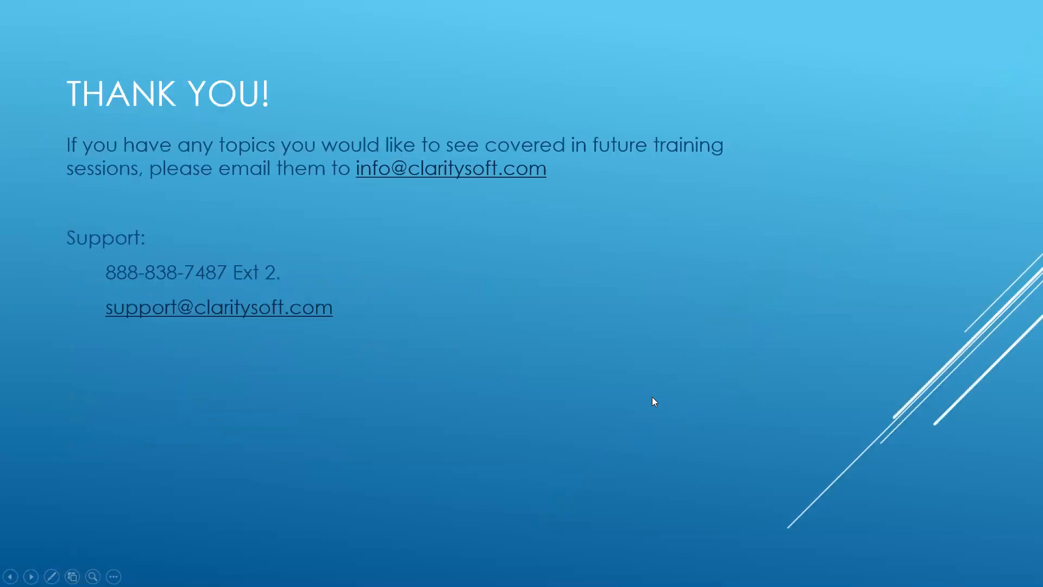